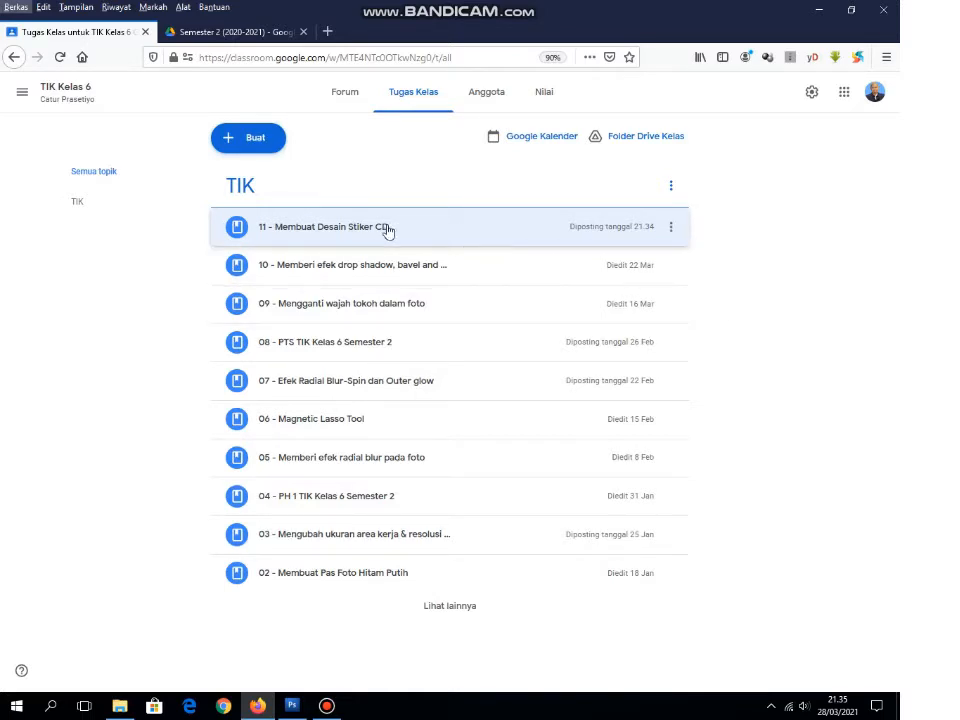
Step: Save music2.jpg from the "11 - Membuat Desain Stiker CD" material to Documents, replacing the existing file, and close the preview
left_click(293, 237)
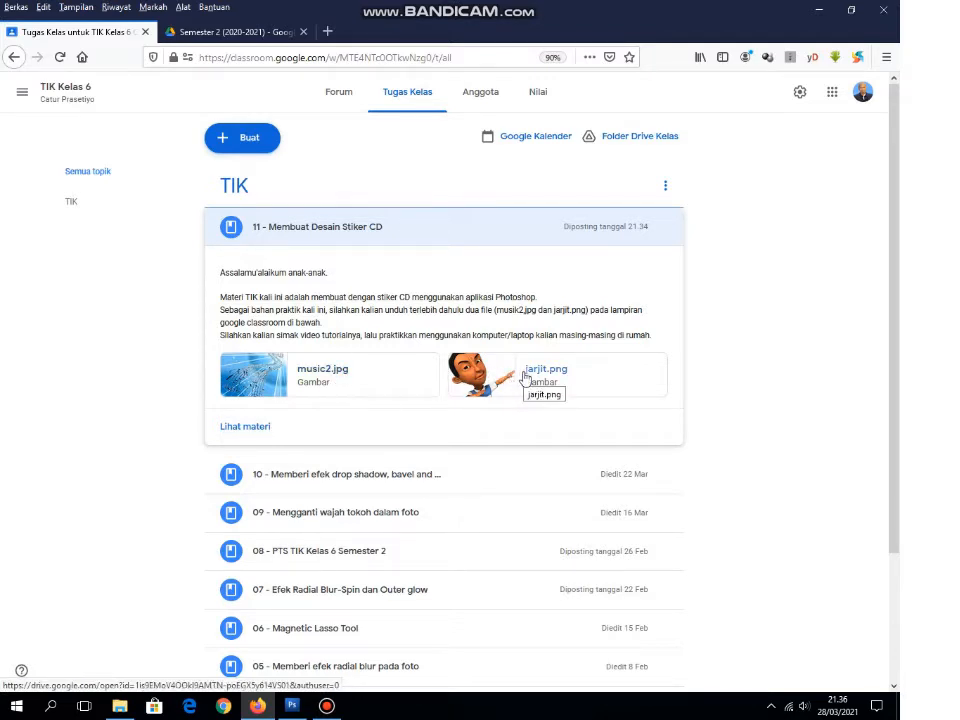
left_click(265, 384)
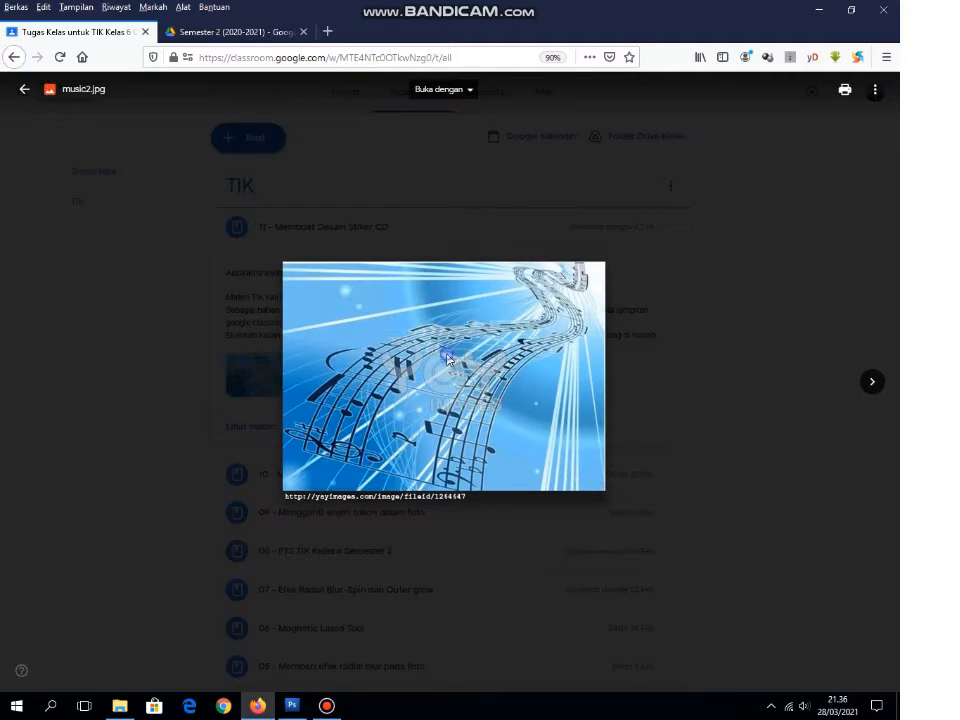
right_click(448, 360)
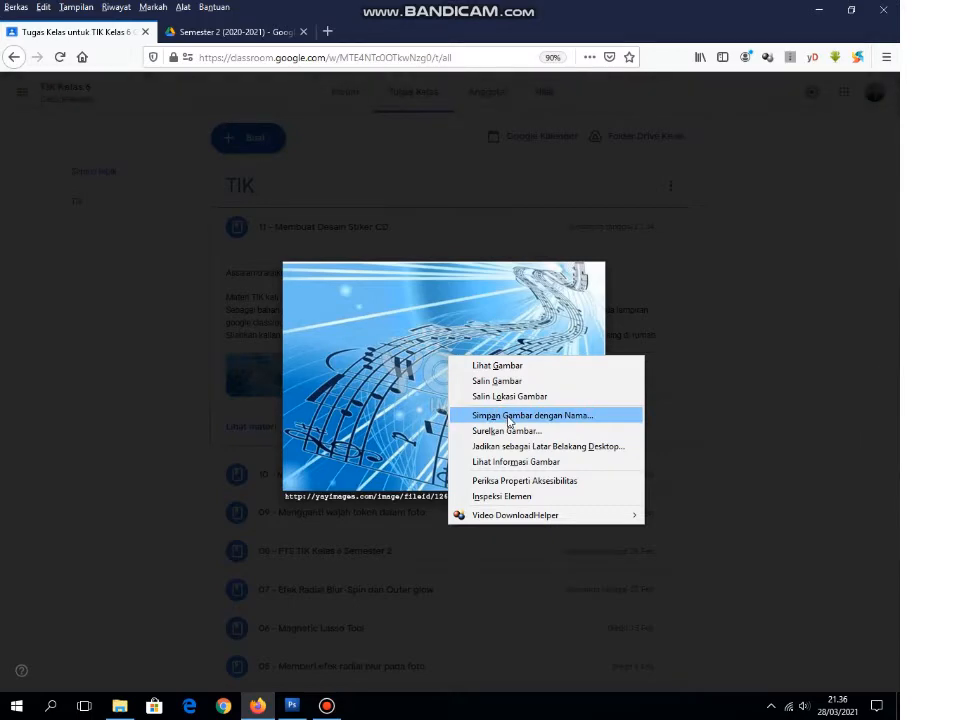
left_click(509, 416)
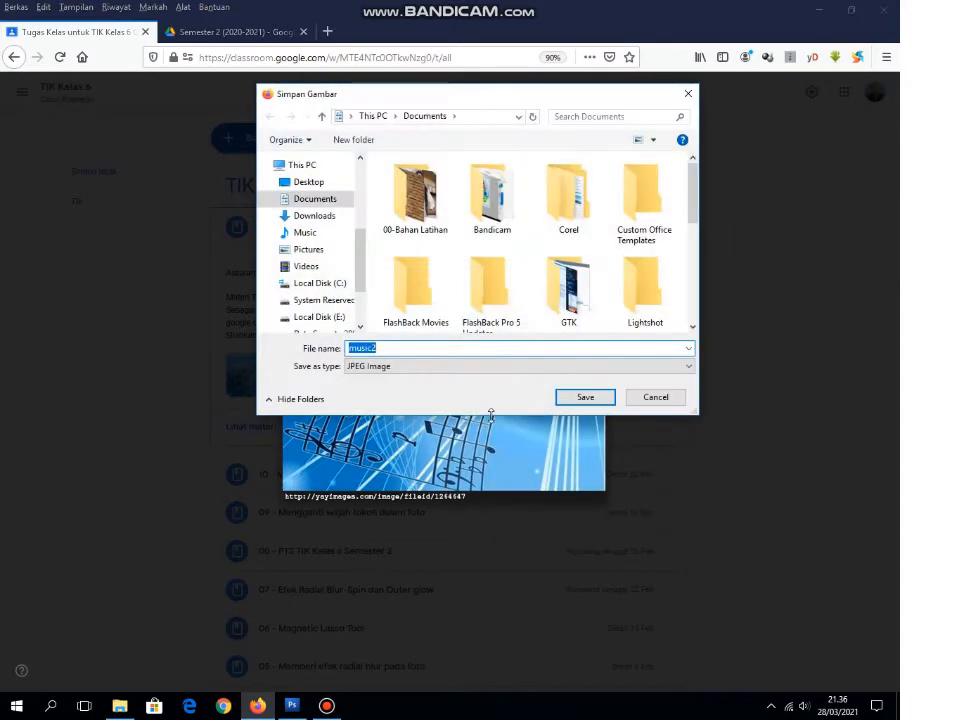
left_click(306, 200)
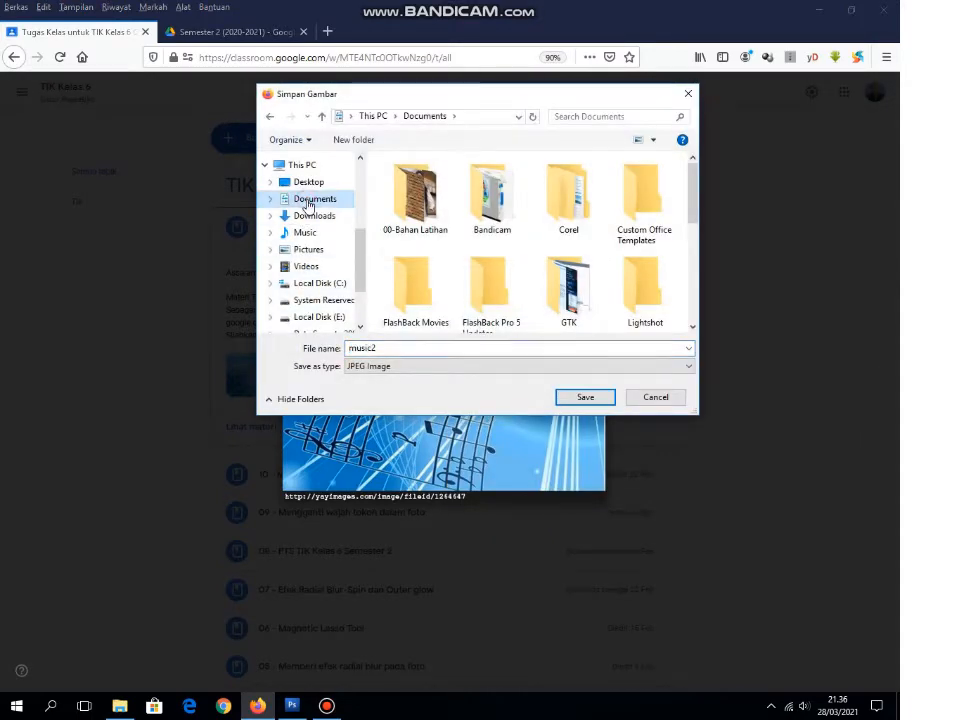
left_click(590, 397)
left_click(488, 355)
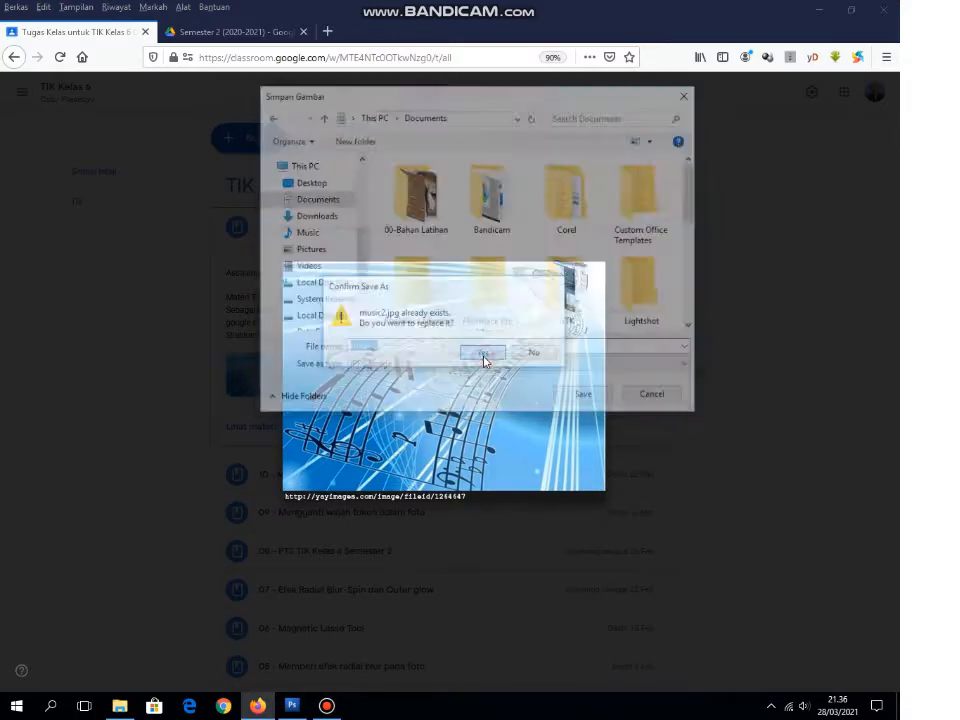
left_click(784, 378)
Step: Save the jarjit.png attachment of the same material to Documents, replacing the existing file, and close the preview
left_click(536, 381)
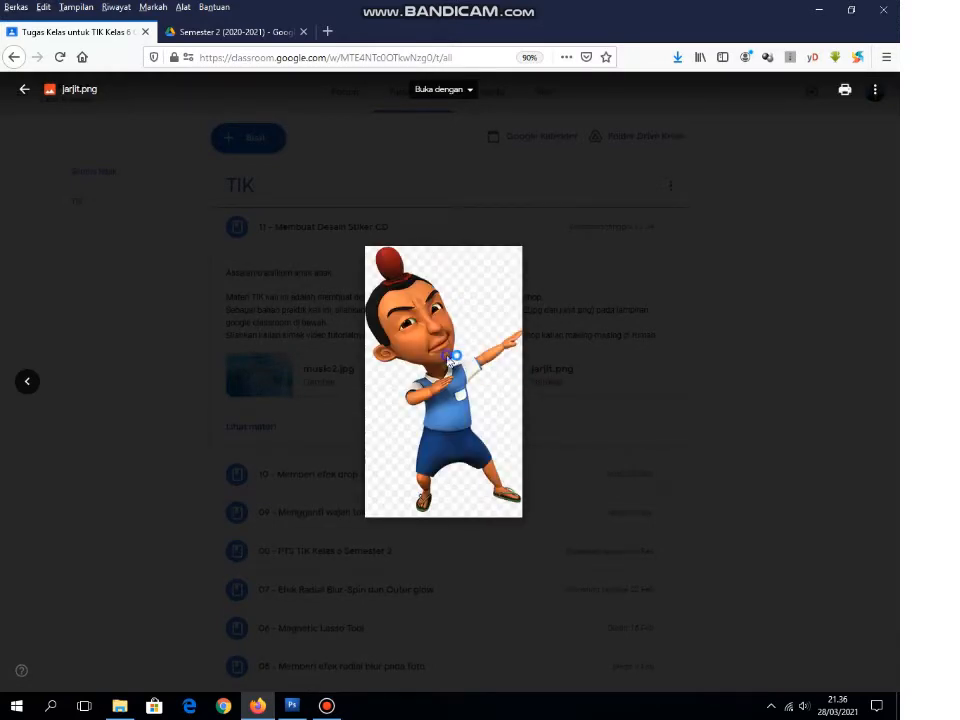
right_click(449, 360)
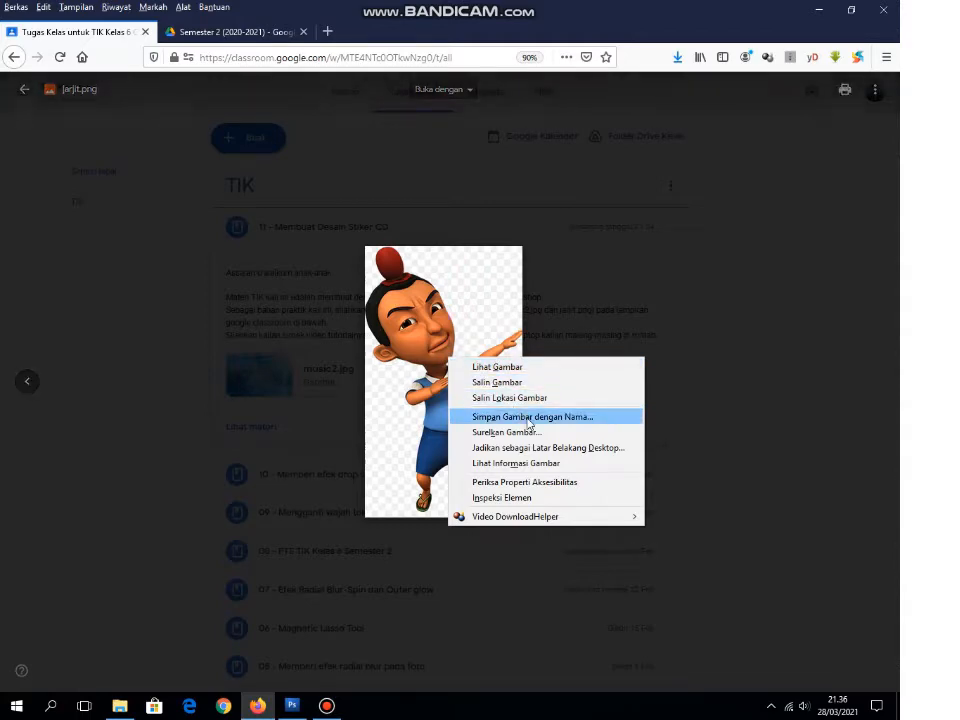
left_click(528, 417)
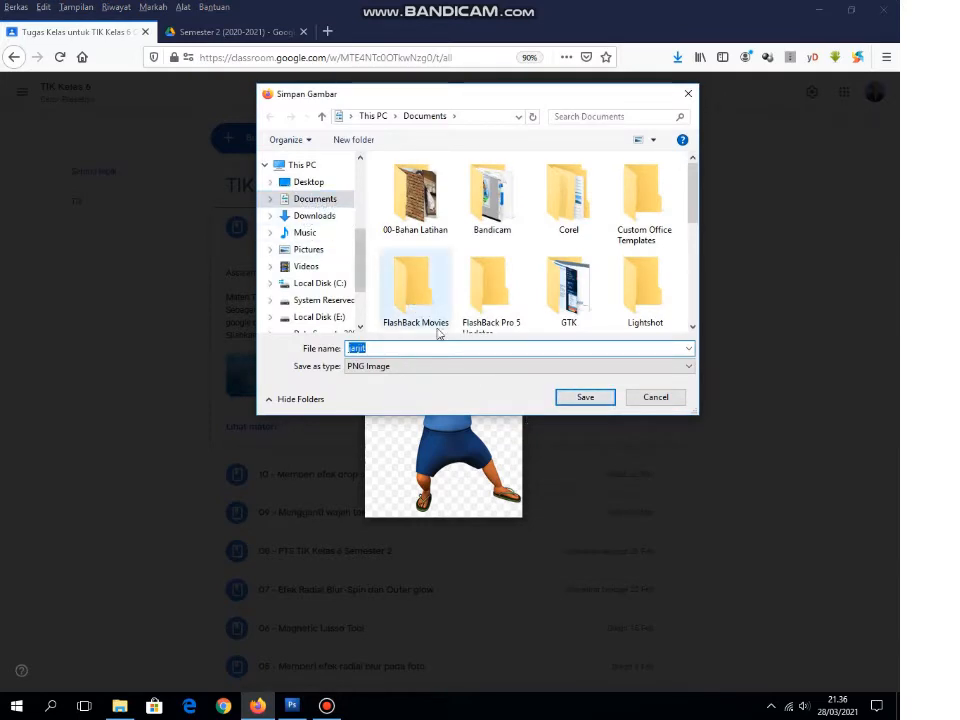
left_click(585, 399)
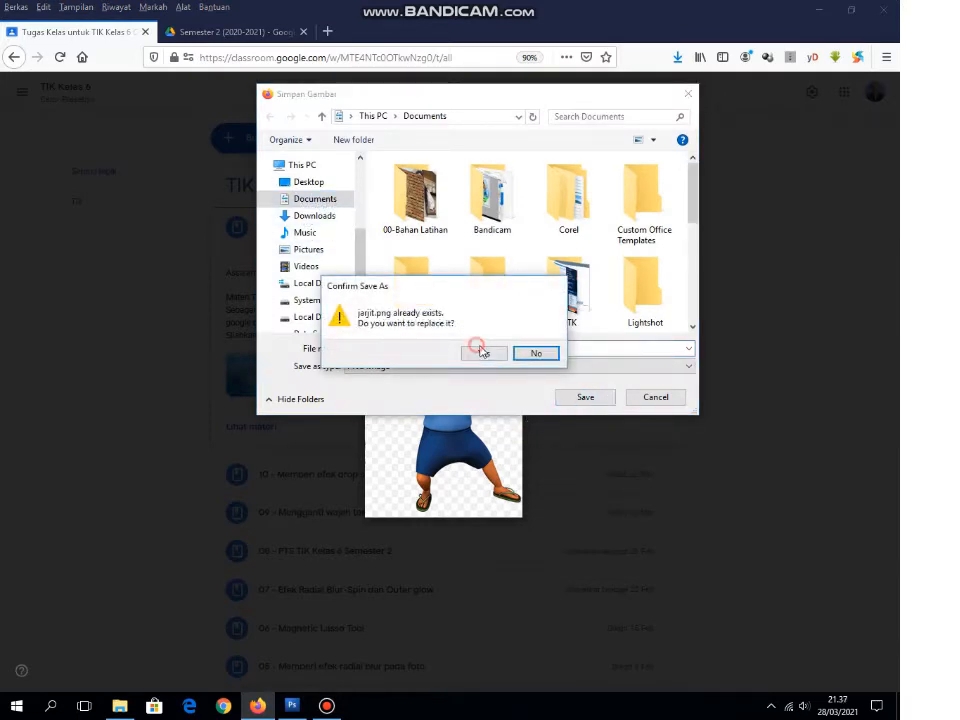
left_click(489, 352)
left_click(748, 328)
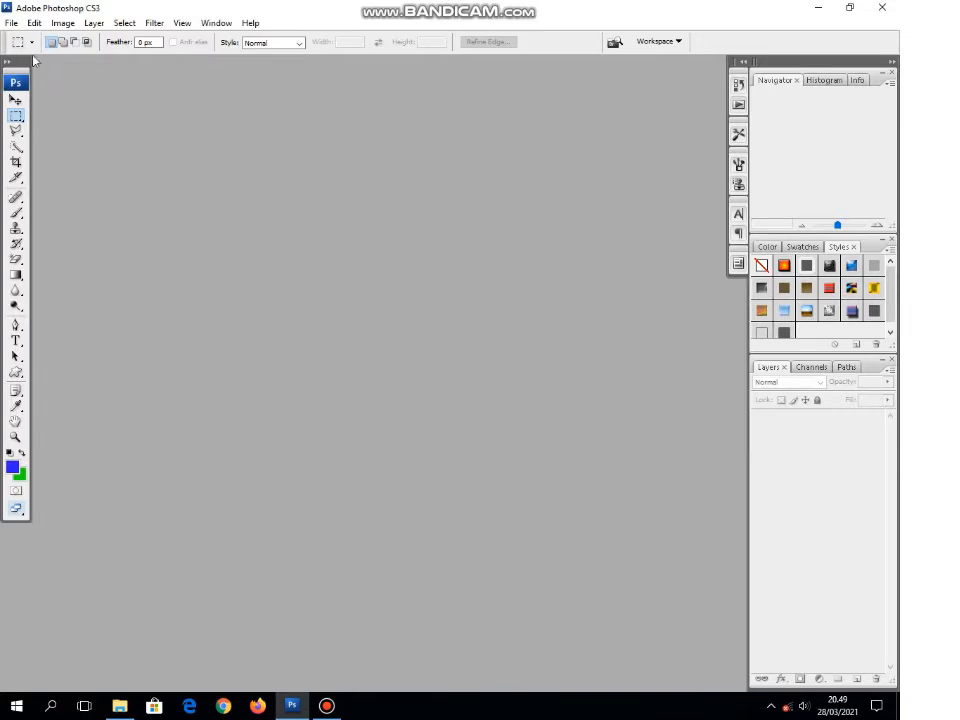
Step: In Photoshop, create a new transparent RGB document 12 cm wide and 12 cm high at 50 pixels/cm
left_click(12, 23)
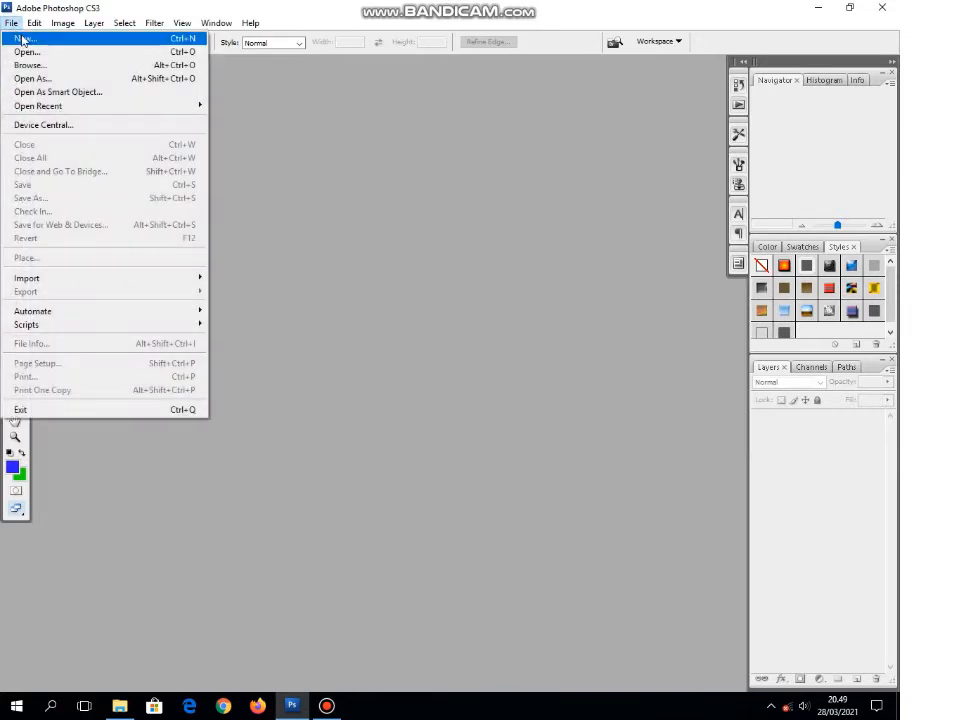
left_click(22, 40)
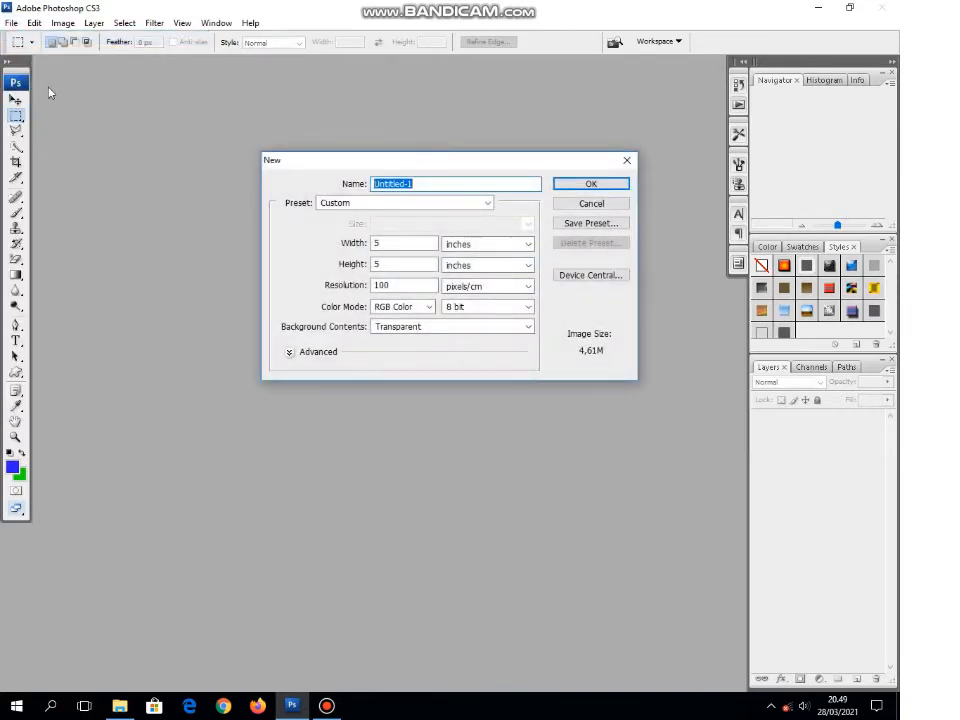
left_click(484, 250)
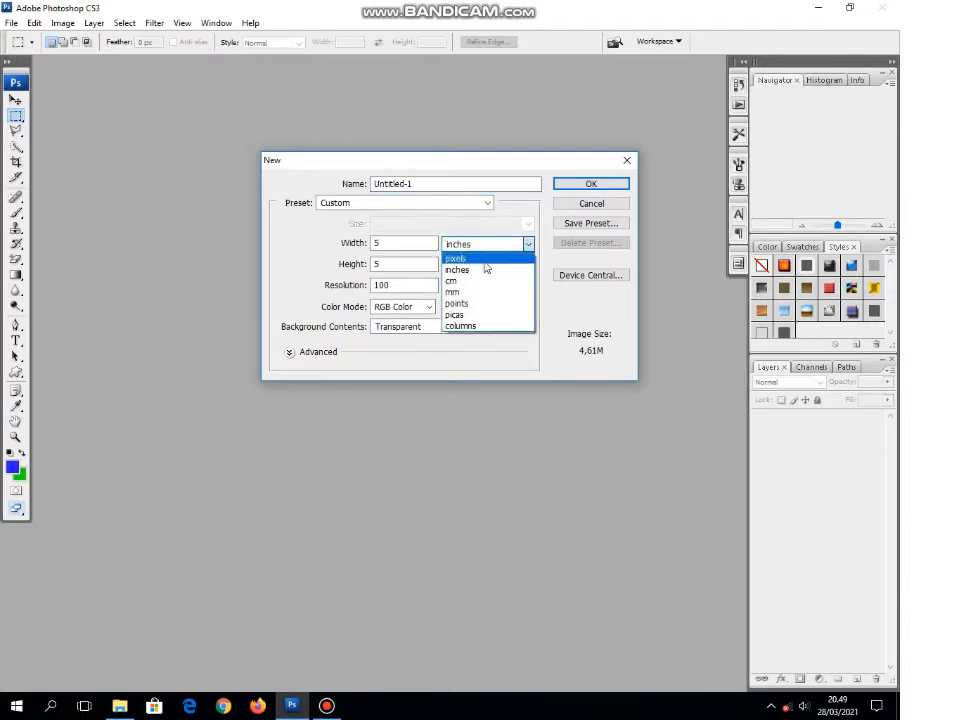
left_click(486, 281)
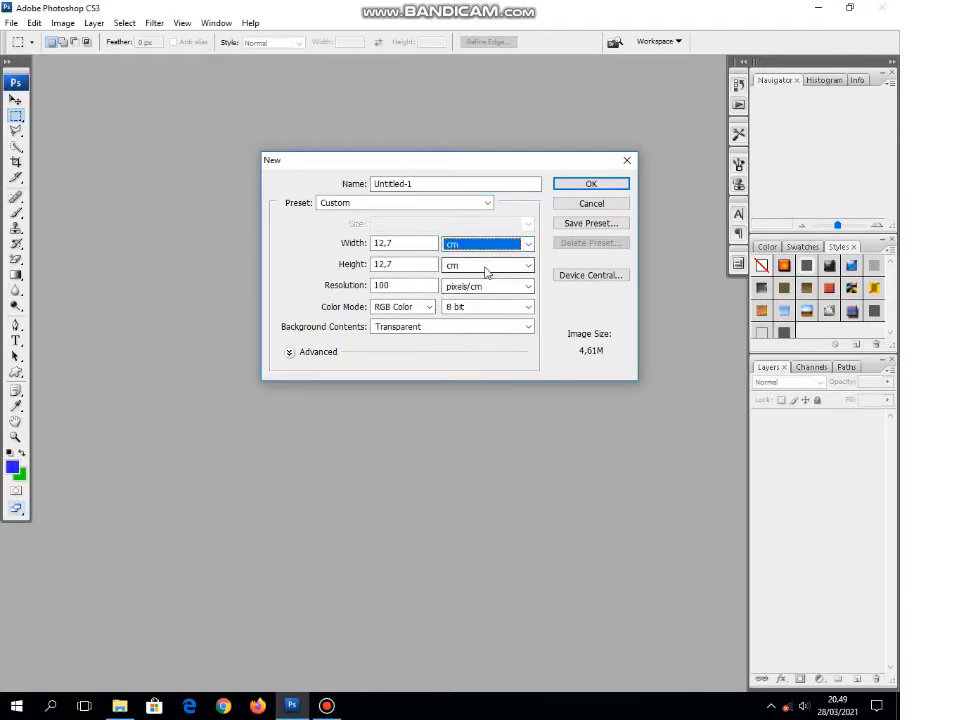
double_click(400, 243)
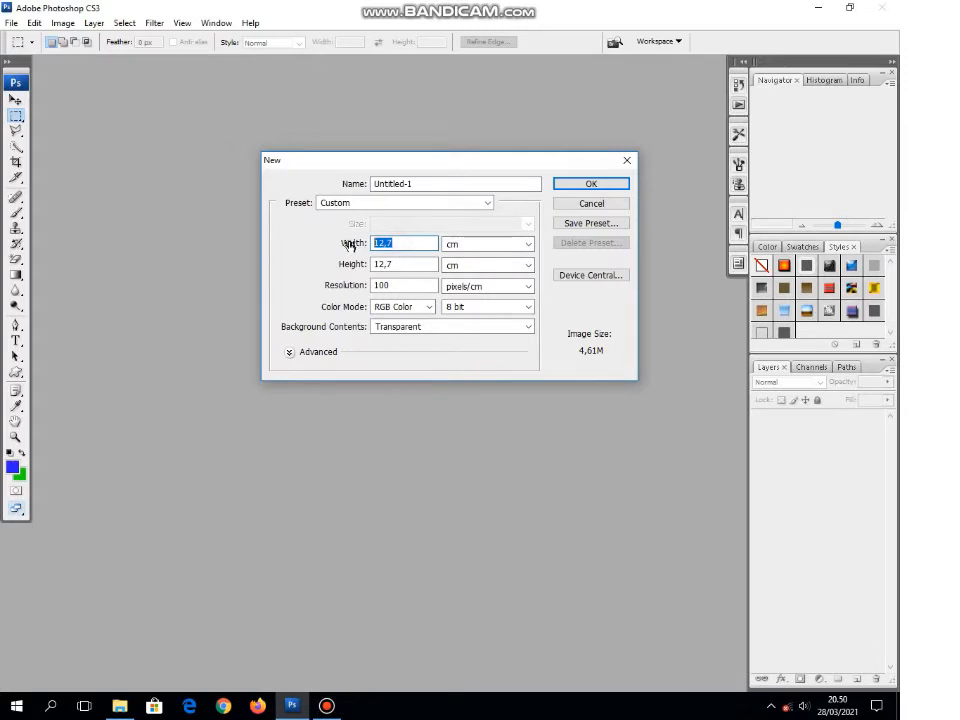
type("12")
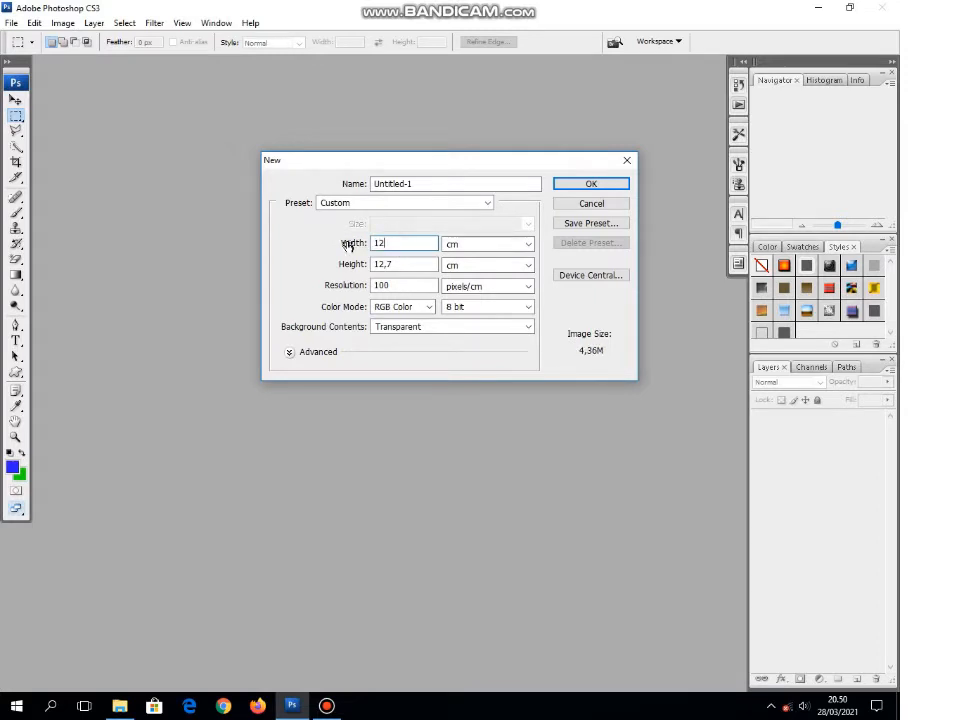
double_click(401, 265)
type("12")
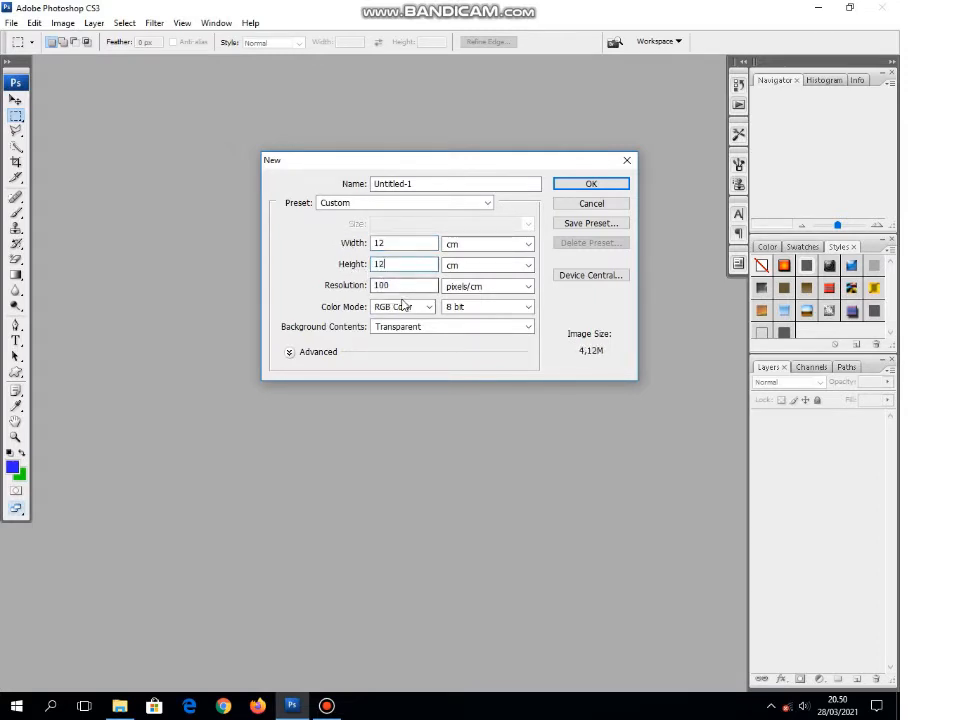
double_click(400, 286)
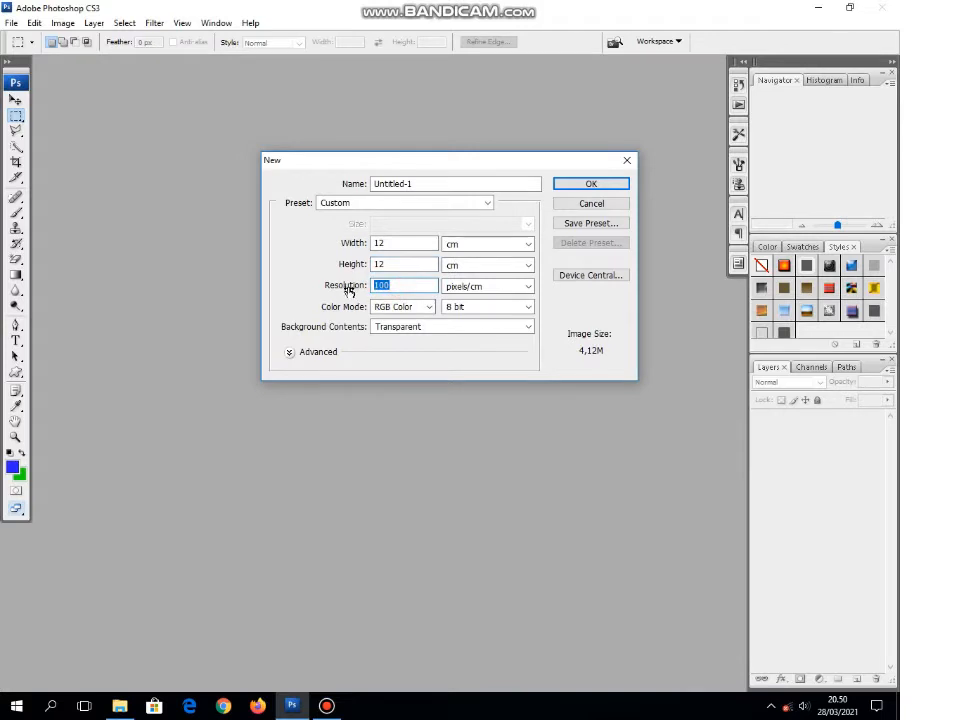
type("50")
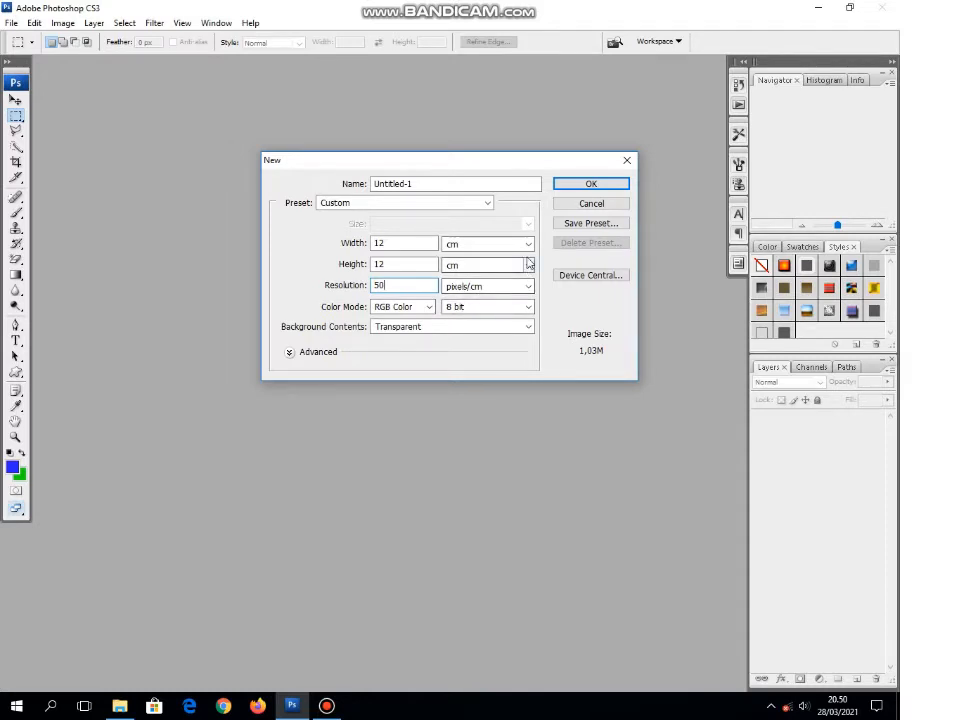
left_click(590, 186)
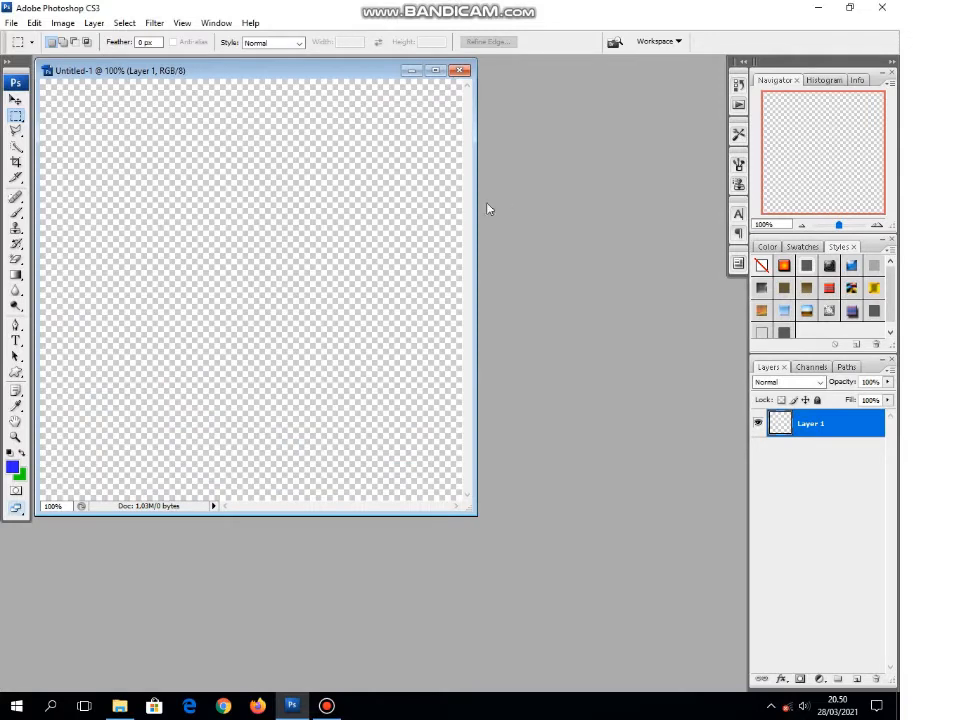
Step: Show the rulers and enlarge the document window so the whole canvas has a margin around it
left_click(181, 23)
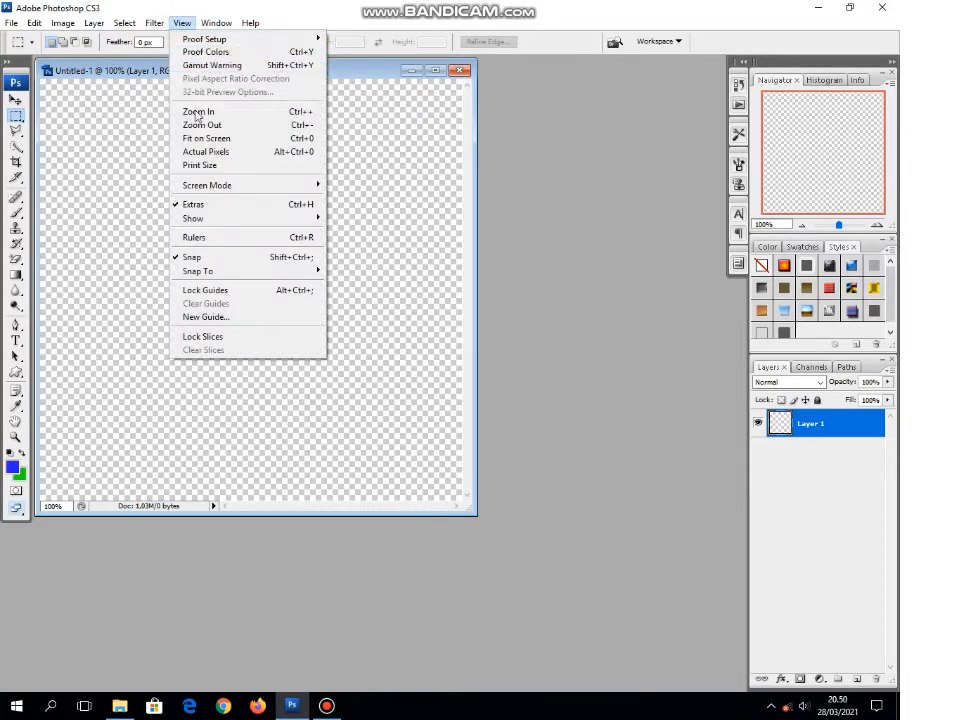
left_click(194, 237)
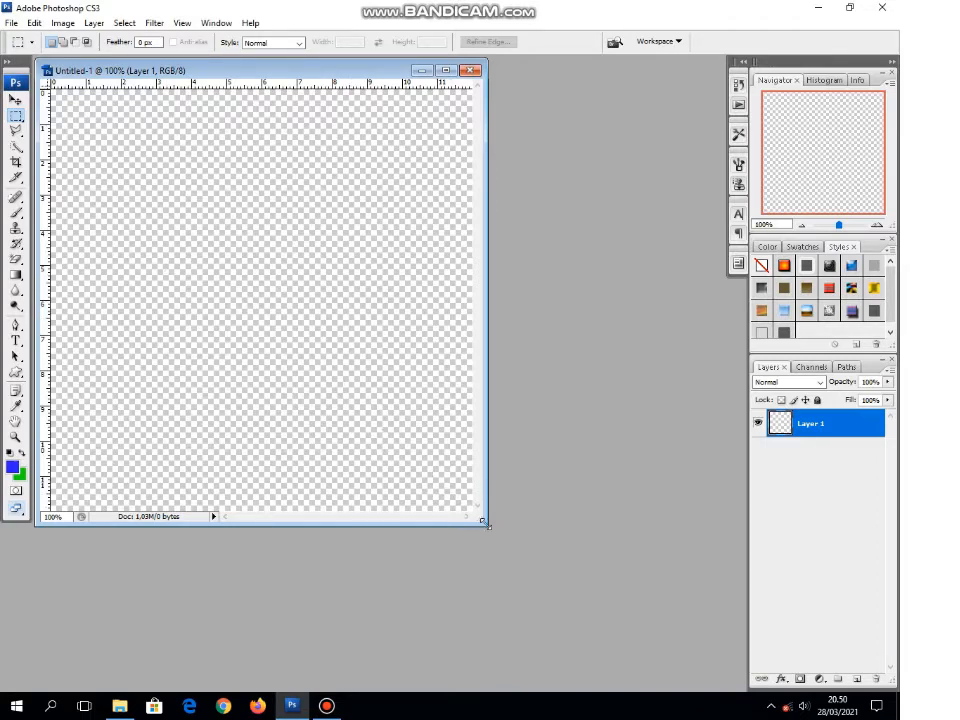
left_click_drag(486, 522, 522, 560)
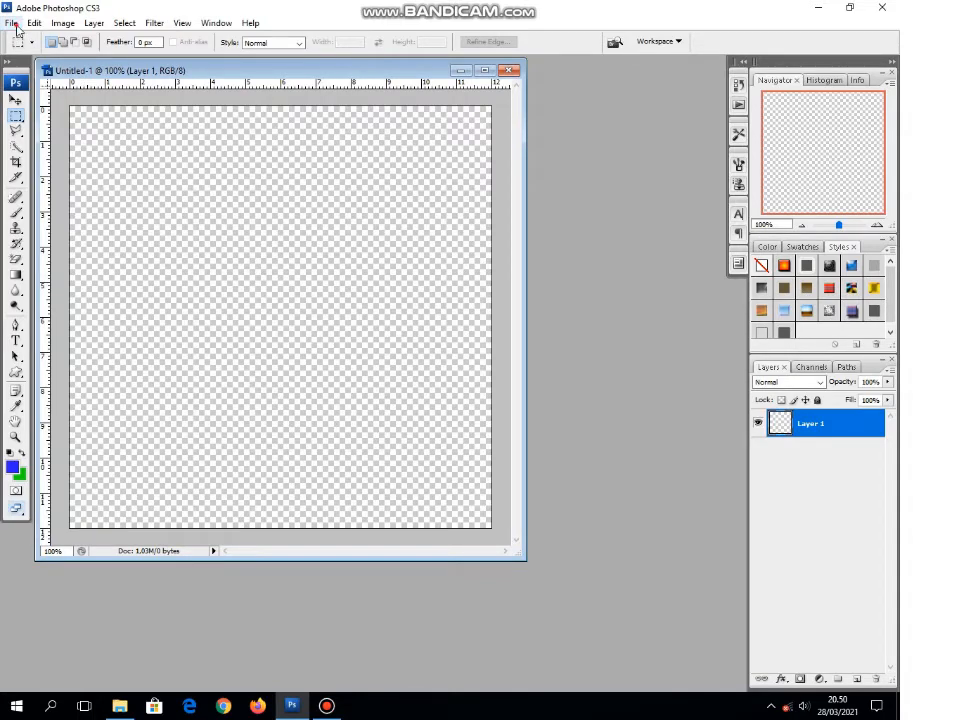
Step: Open the music2 image from the Documents folder
left_click(12, 24)
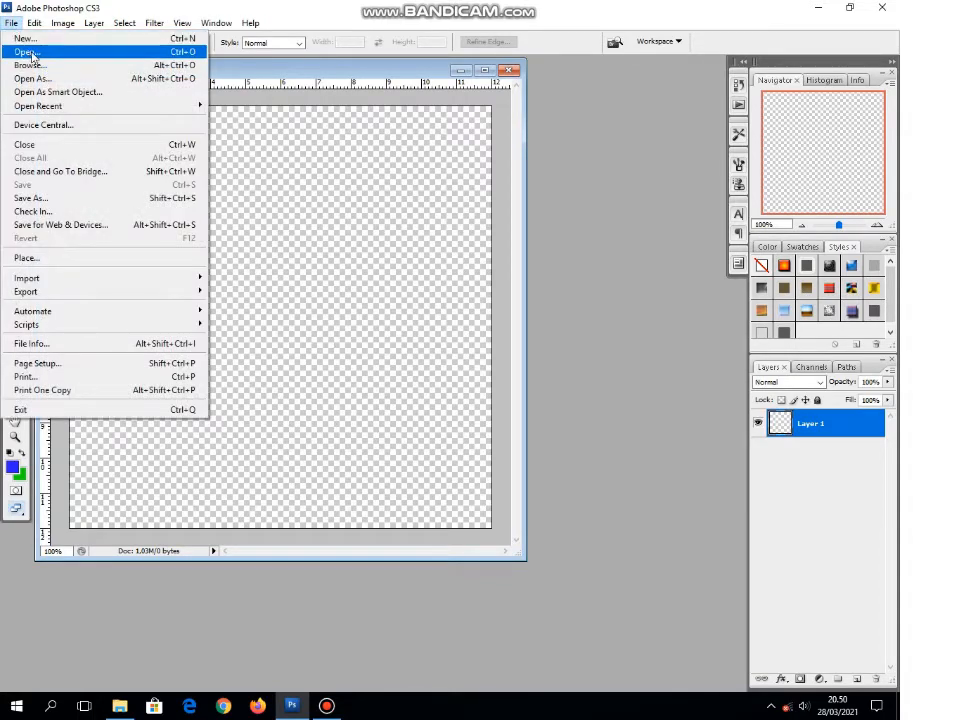
left_click(28, 52)
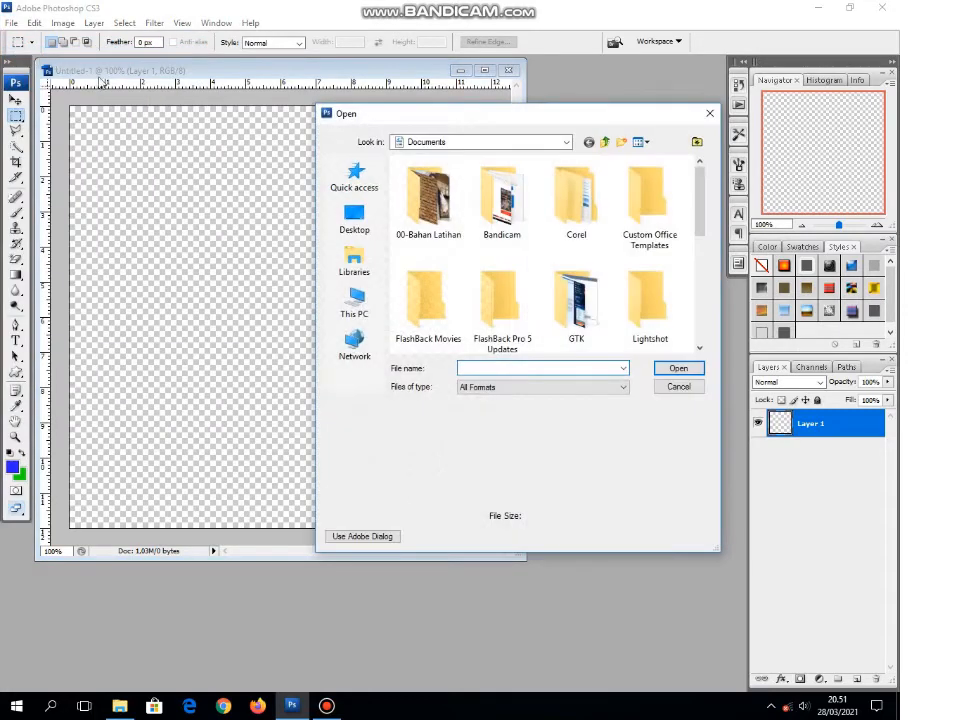
left_click(358, 298)
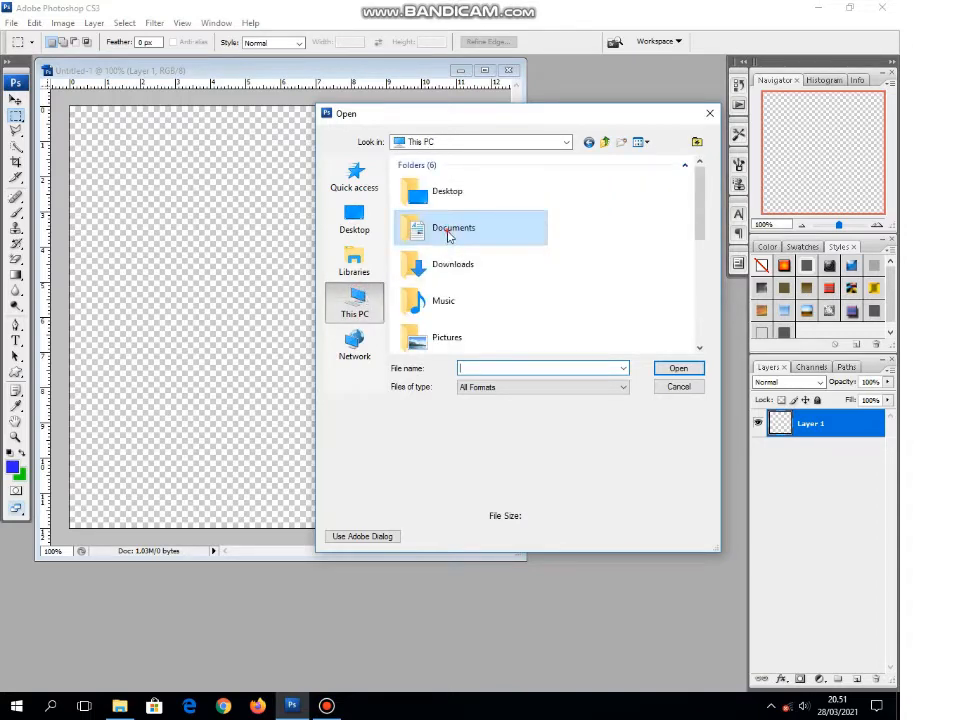
double_click(449, 234)
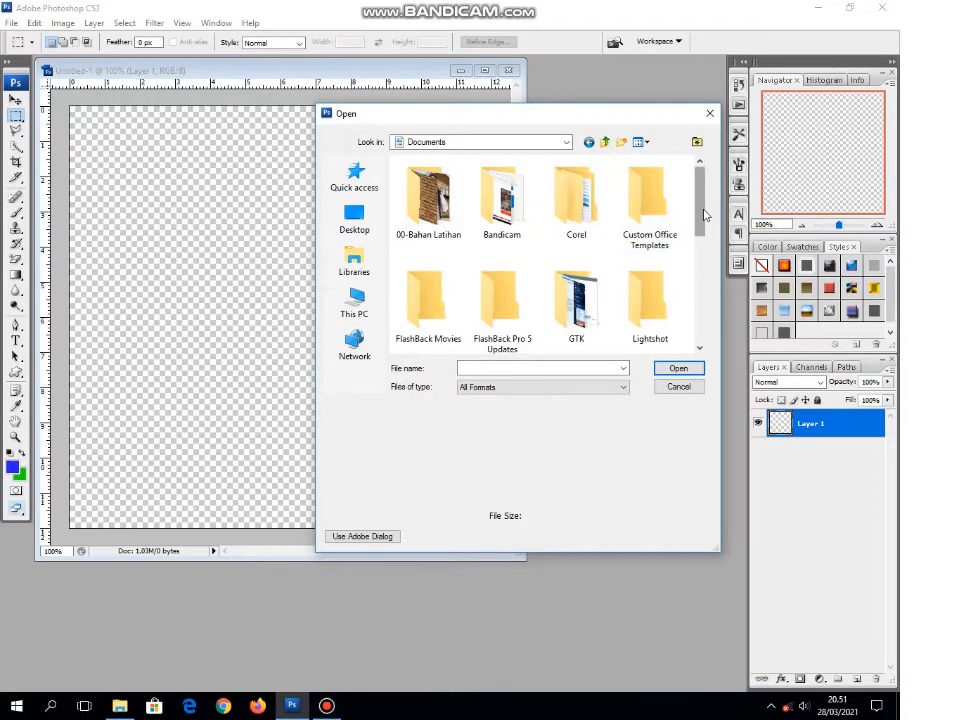
left_click_drag(704, 215, 713, 326)
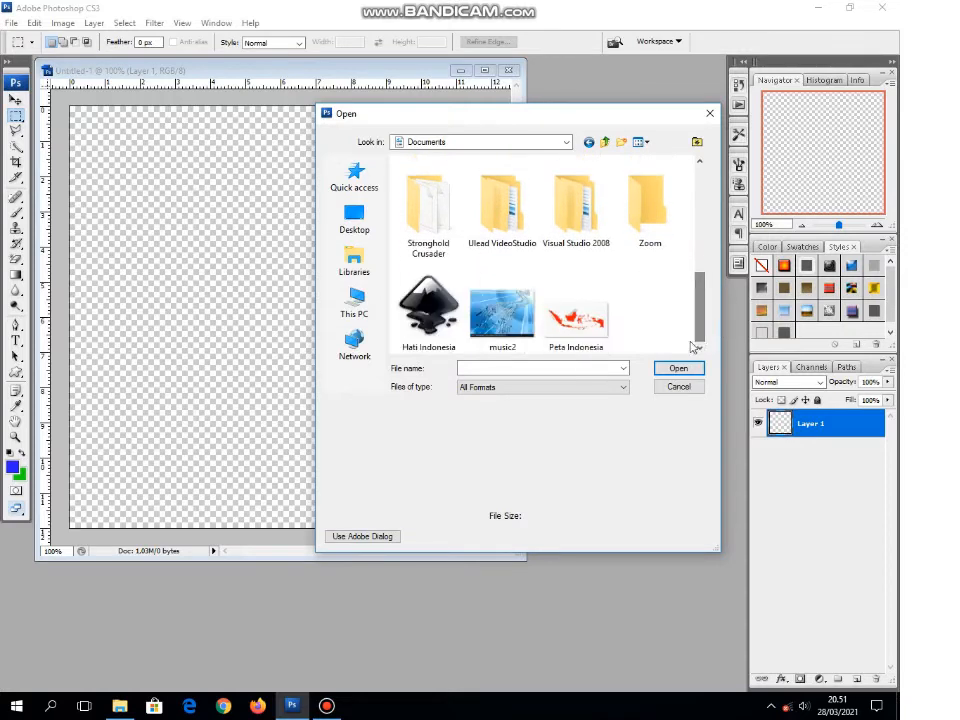
left_click(499, 340)
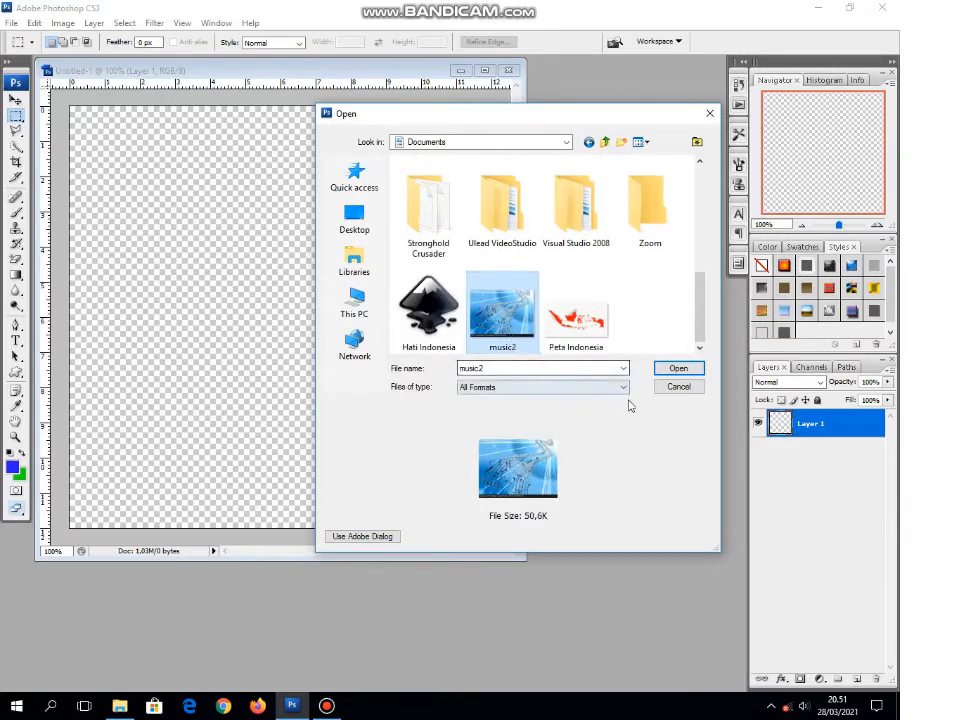
left_click(686, 369)
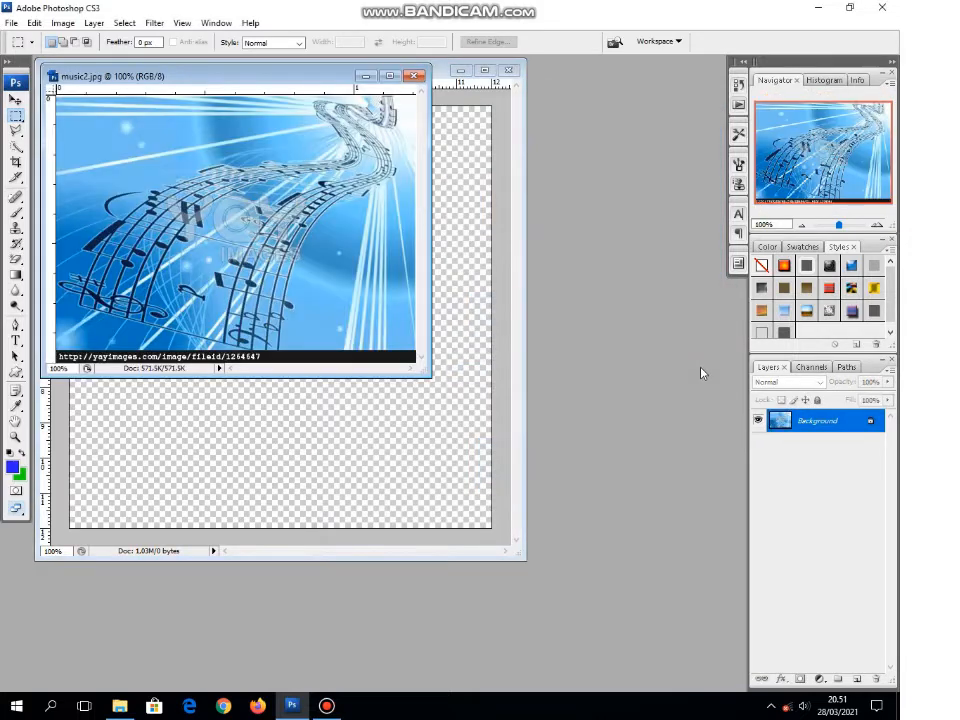
Step: Move the music2.jpg window aside and copy its image with the Move tool into the blank document, at the canvas's upper-left corner
left_click_drag(212, 79, 493, 217)
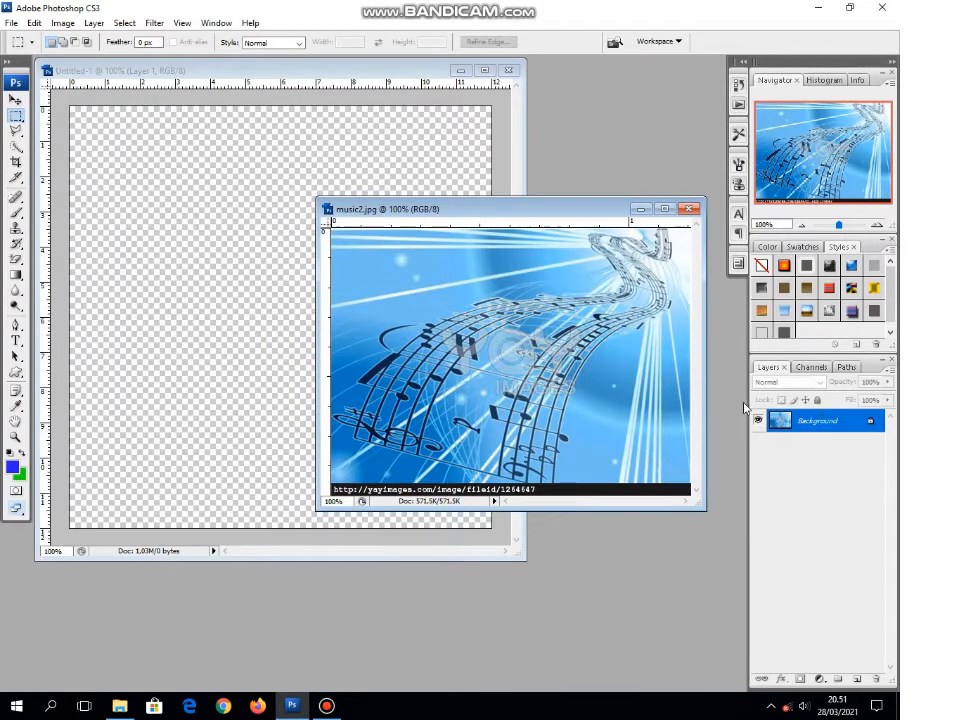
left_click(15, 100)
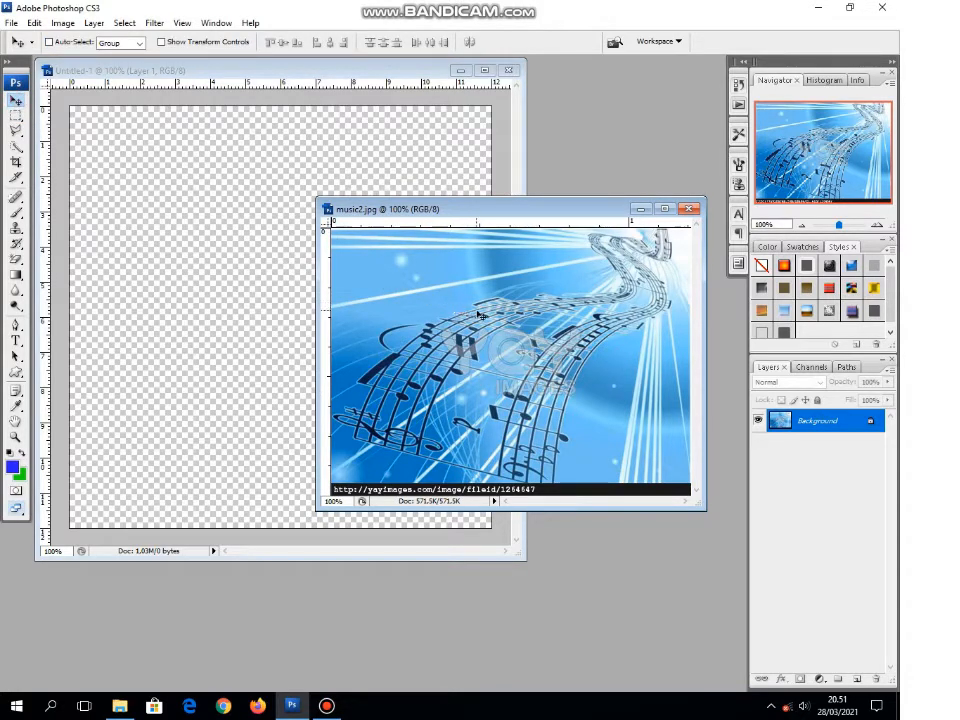
left_click_drag(432, 316, 284, 195)
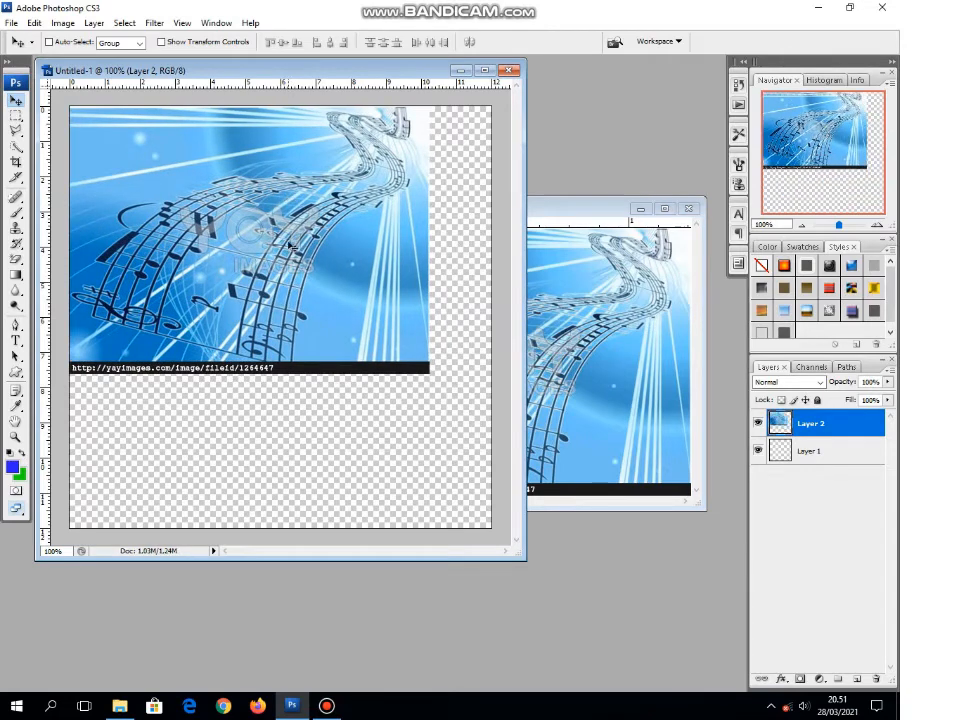
Step: Stretch the music image with Free Transform to 117.2% width and 165.4% height, covering the canvas and pushing its black URL strip outside
left_click(34, 22)
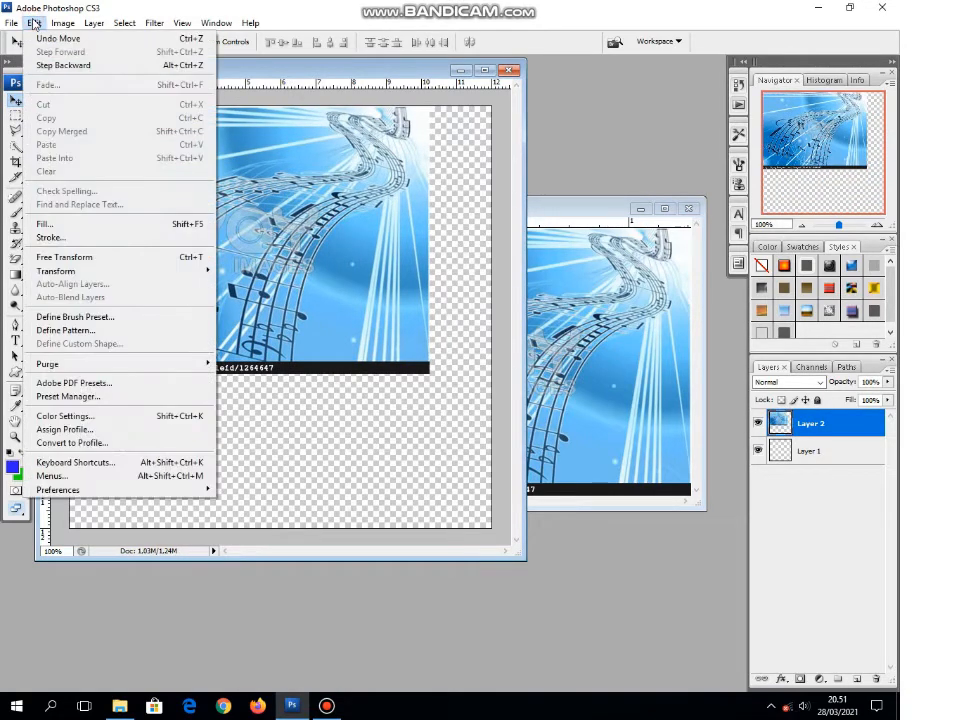
left_click(80, 258)
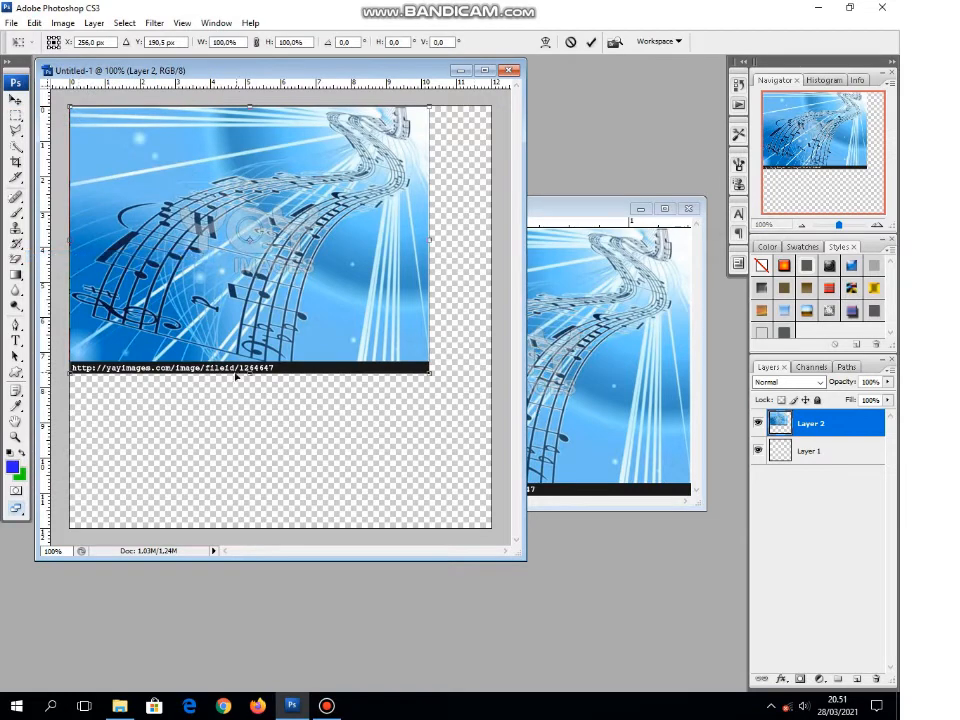
left_click_drag(250, 373, 266, 549)
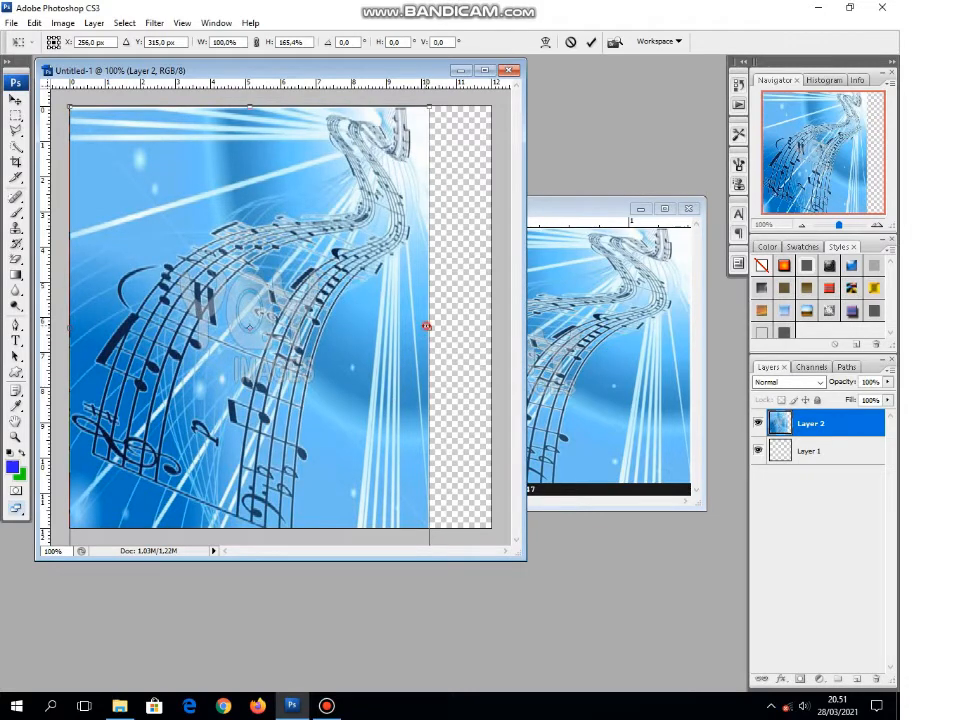
left_click_drag(427, 326, 486, 330)
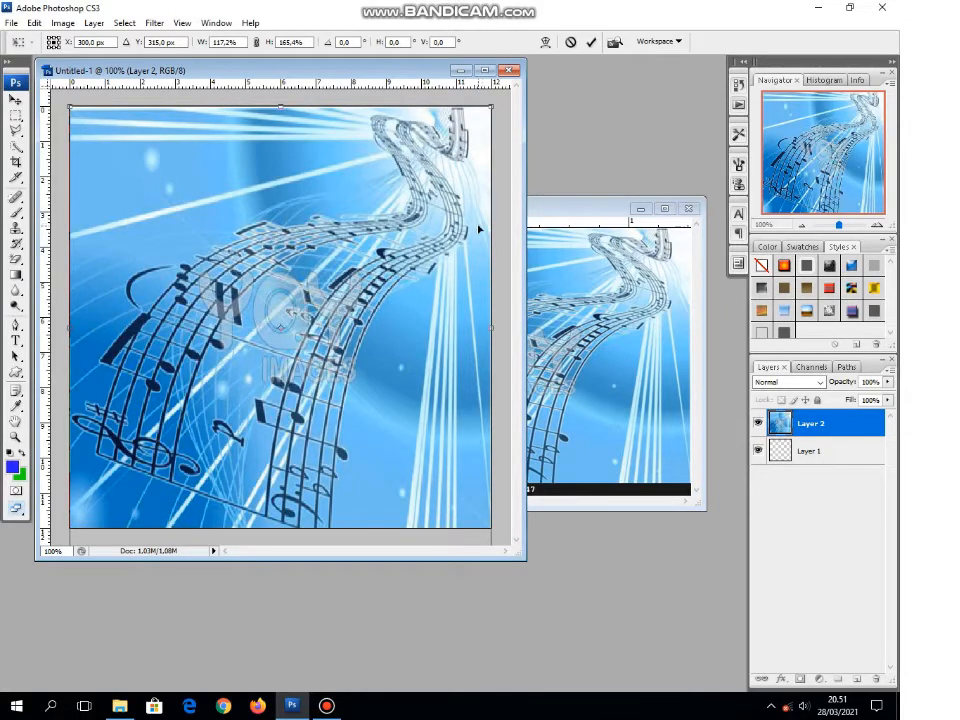
key("Return")
Step: Close the music2.jpg source image, leaving only the sticker document open
left_click_drag(585, 208, 379, 212)
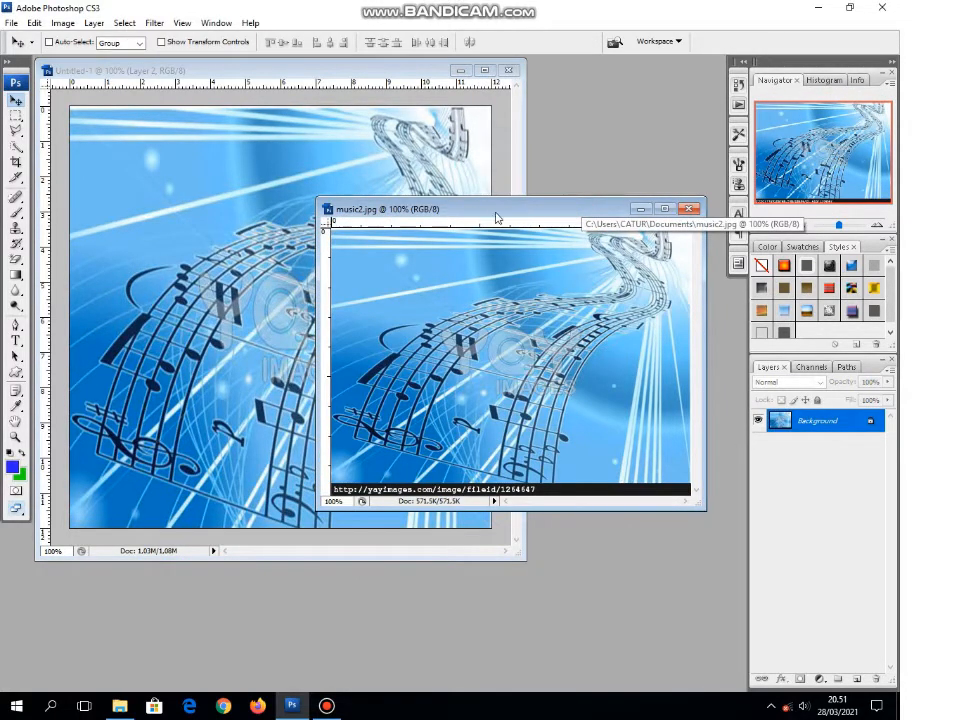
mouse_move(496, 217)
left_mouse_down()
mouse_move(550, 217)
mouse_move(484, 236)
left_mouse_up()
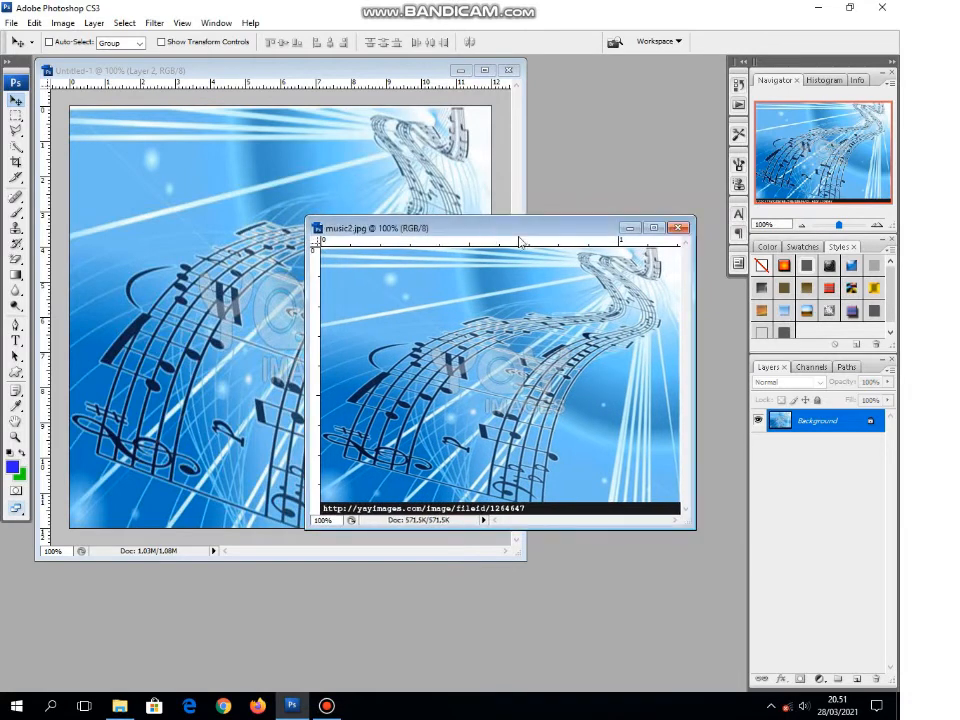
left_click(679, 228)
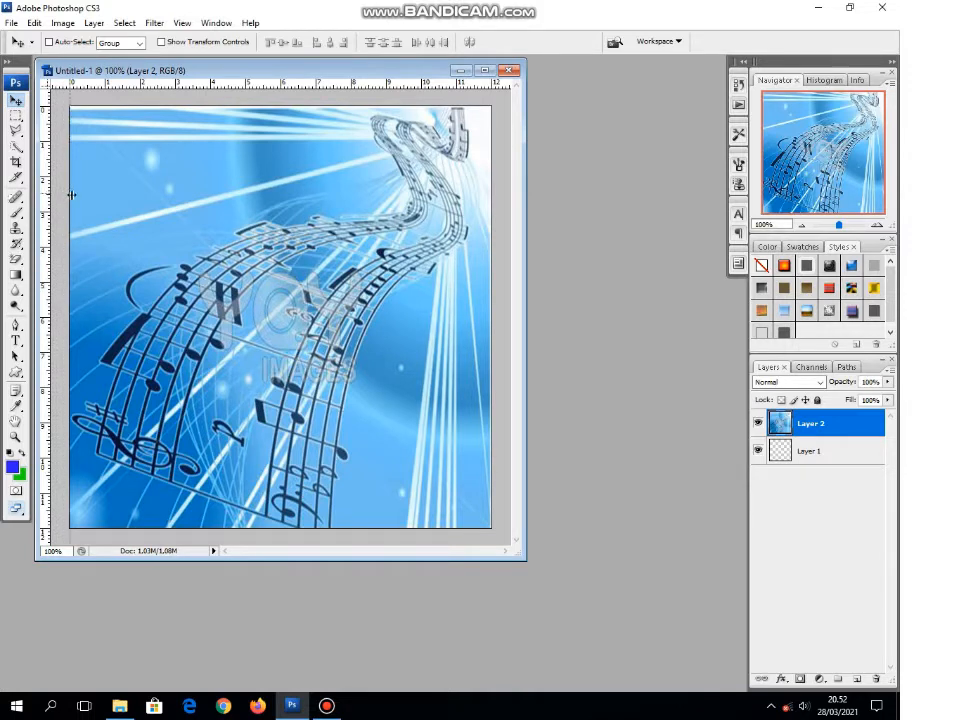
Step: Place vertical guides at 5 cm and 7 cm and horizontal guides at 5 cm and 7 cm around the canvas centre
left_click_drag(118, 205, 245, 220)
left_click_drag(47, 232, 314, 260)
left_click_drag(197, 88, 237, 283)
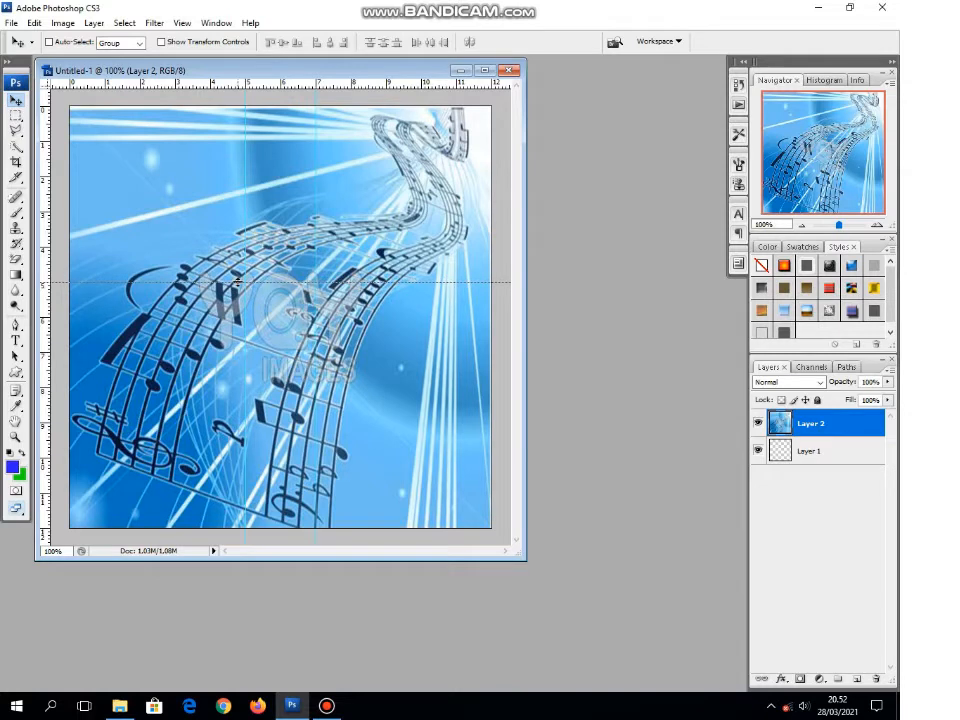
left_click_drag(237, 283, 237, 283)
left_click_drag(207, 243, 211, 352)
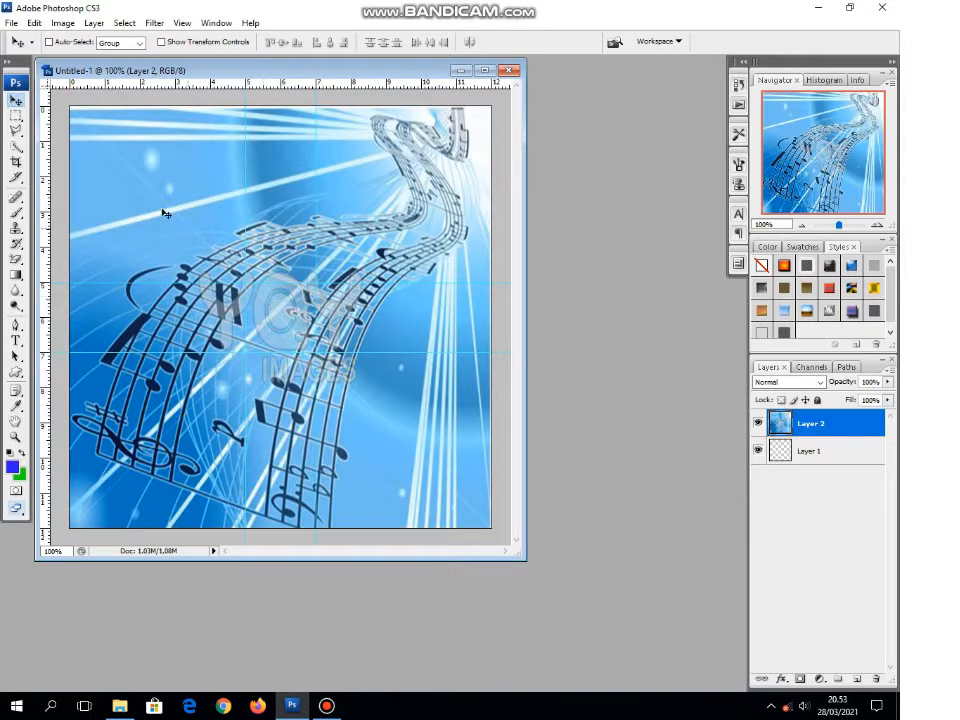
Step: Draw a circular selection with the Elliptical Marquee tool from the canvas's upper-left corner to its lower-right corner, about 12 cm across
left_click(17, 118)
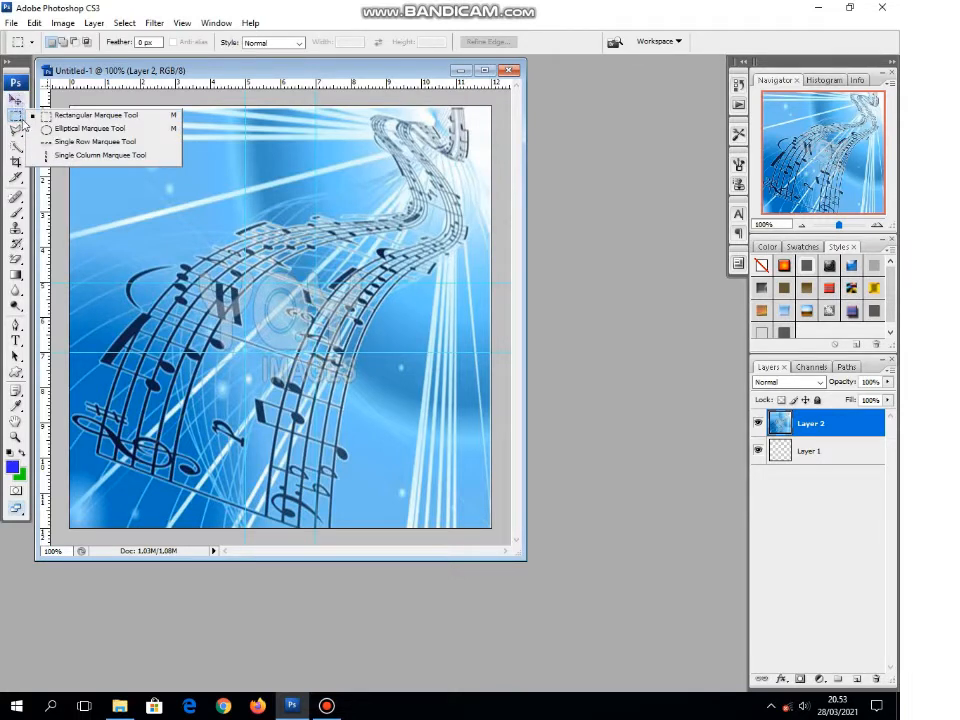
left_click(74, 129)
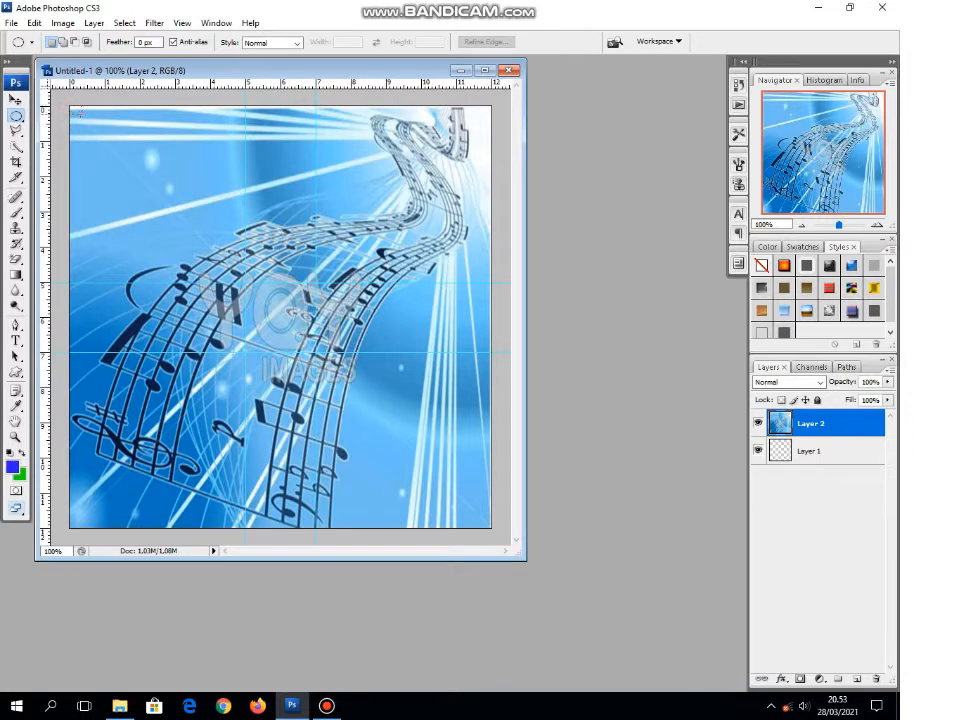
left_click_drag(180, 213, 316, 396)
left_click_drag(366, 436, 483, 526)
left_click_drag(490, 524, 489, 524)
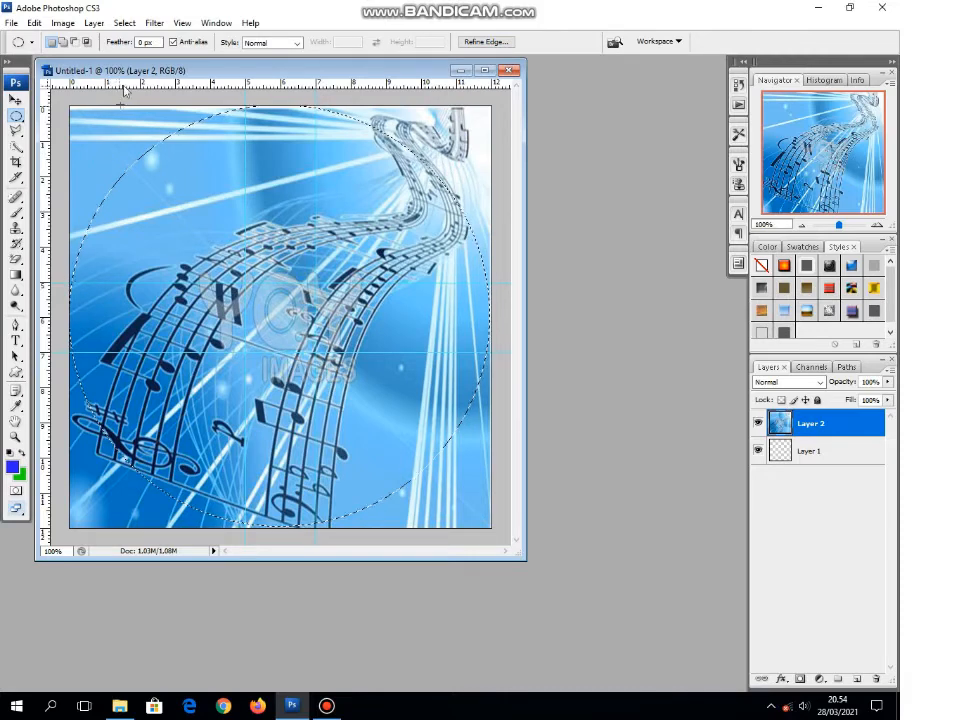
Step: Invert the circular selection, delete the image outside the circle, and deselect
left_click(124, 23)
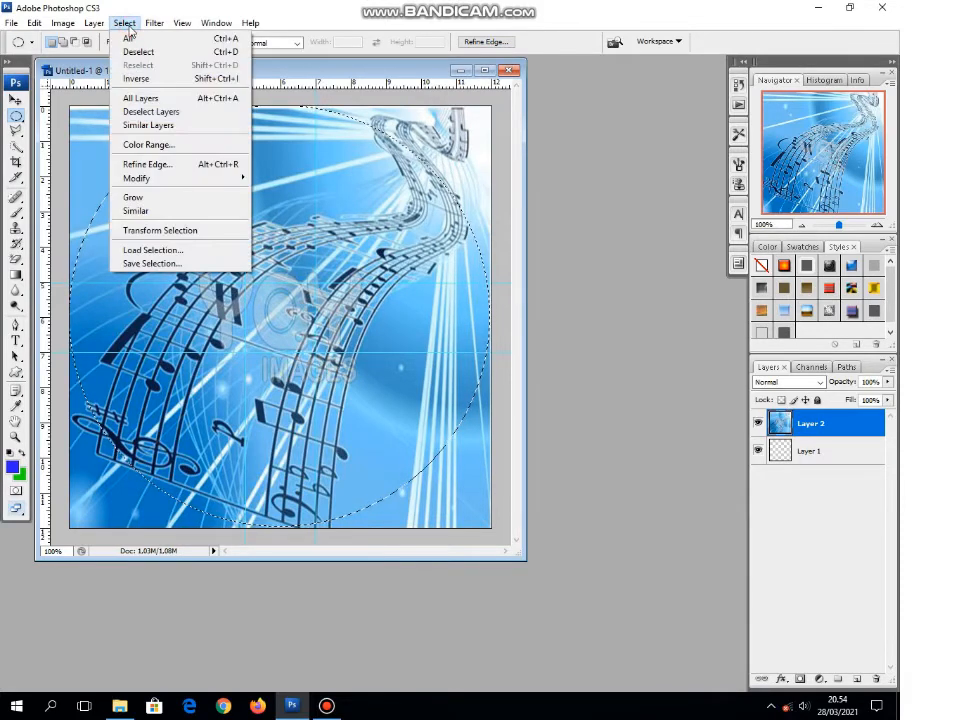
left_click(153, 80)
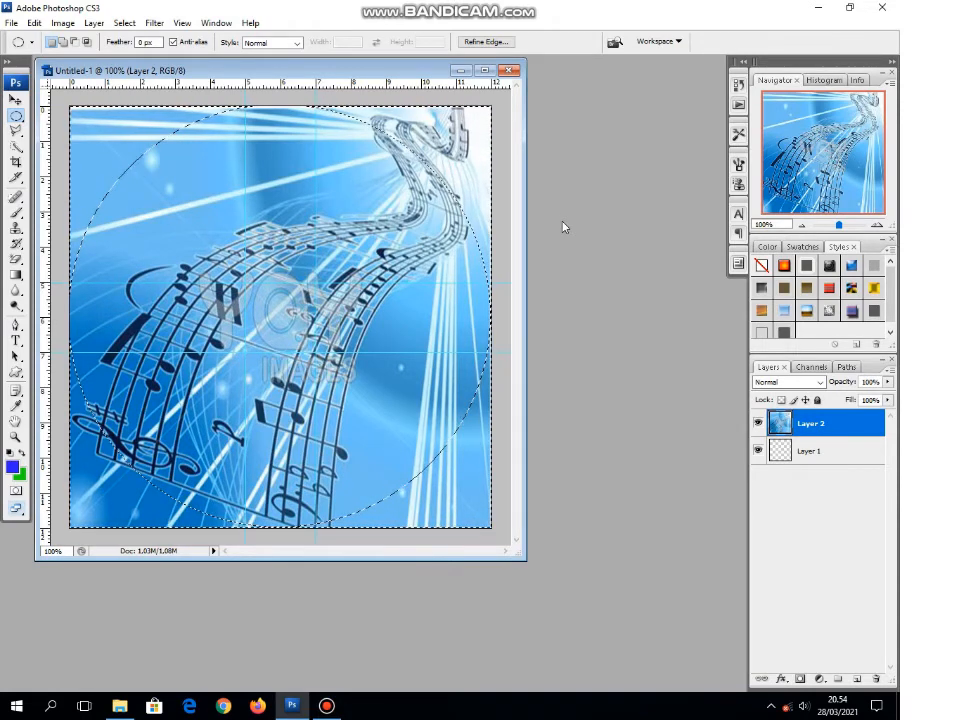
key("Delete")
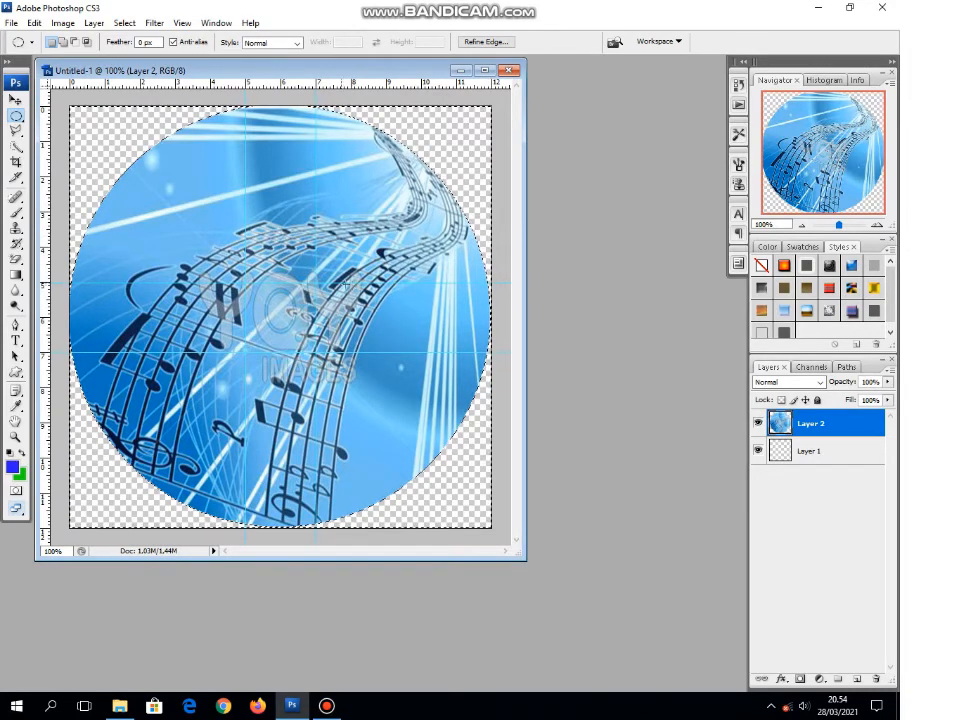
left_click(124, 24)
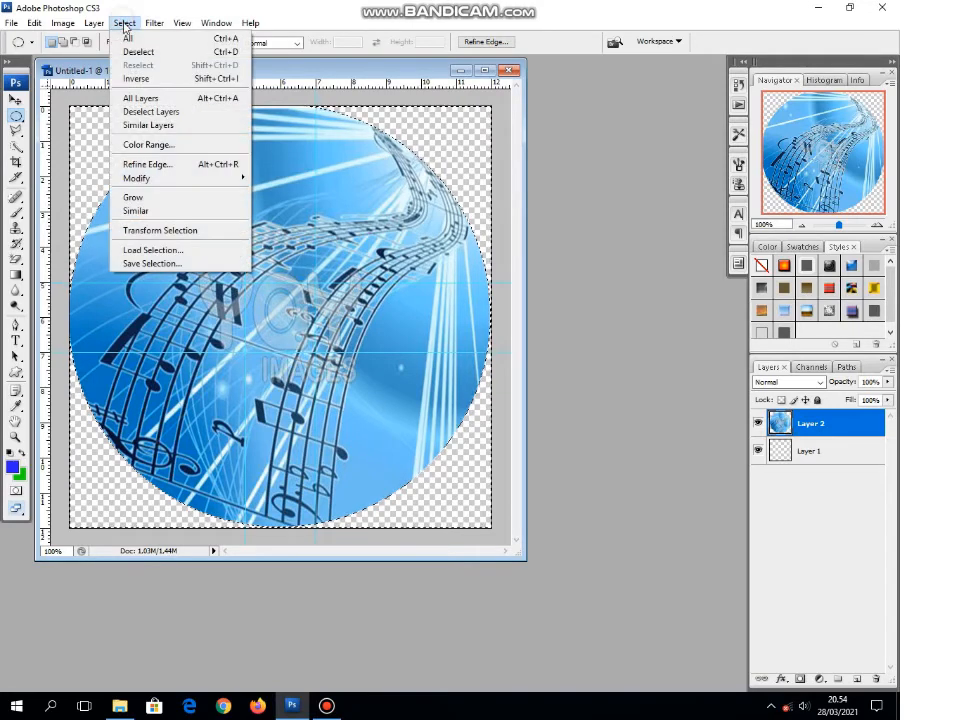
left_click(150, 58)
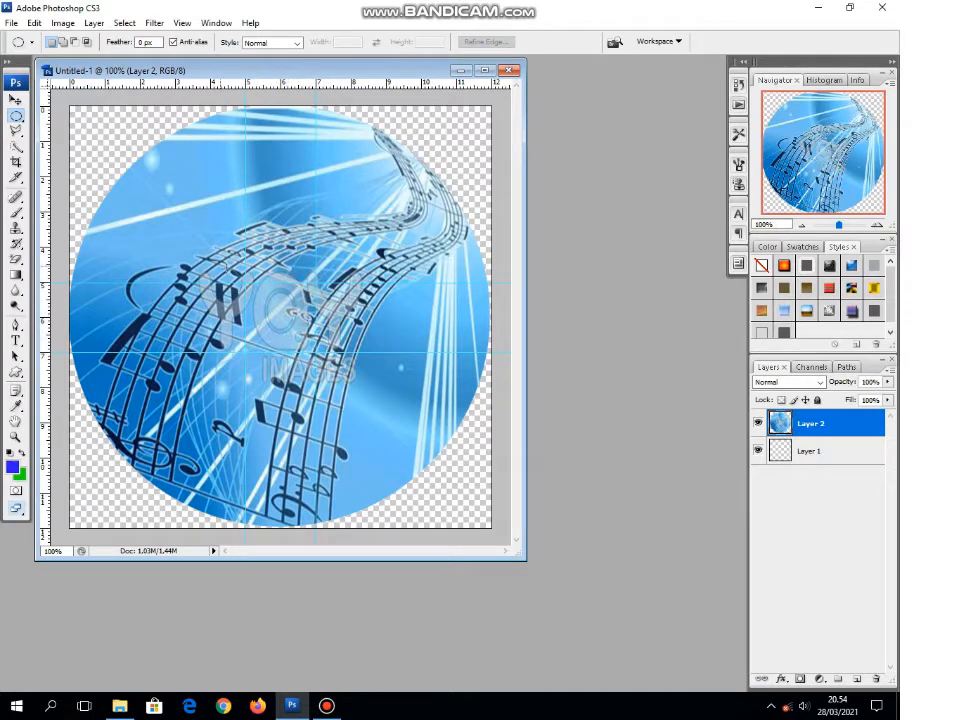
Step: Cut the disc's centre hole by deleting a circular selection about 2 cm across fitted between the four guides, and deselect
left_click(18, 118)
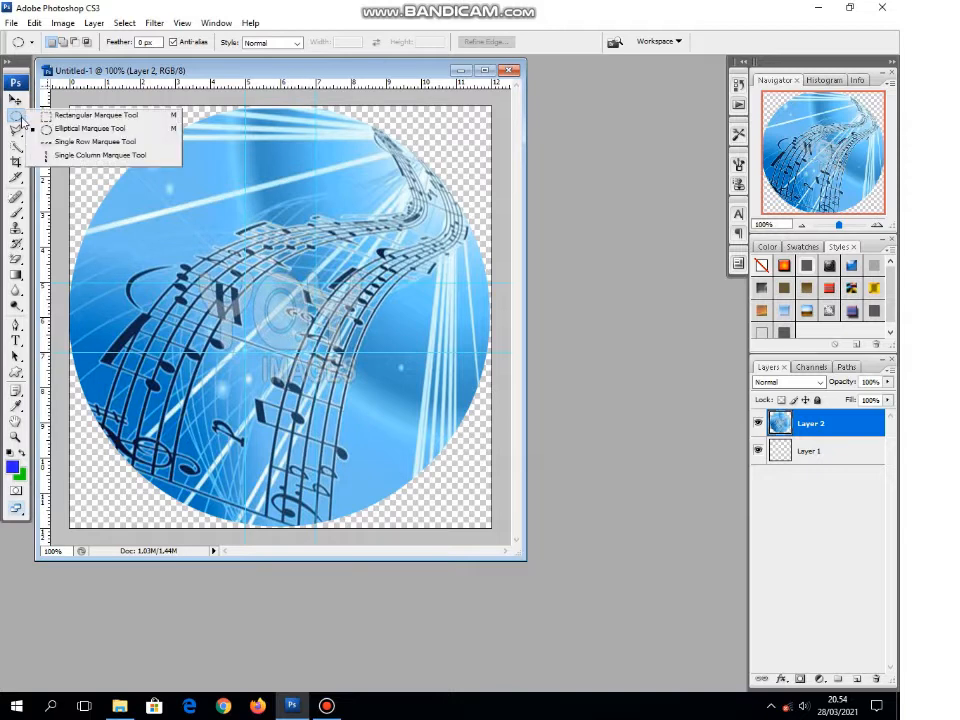
left_click(72, 132)
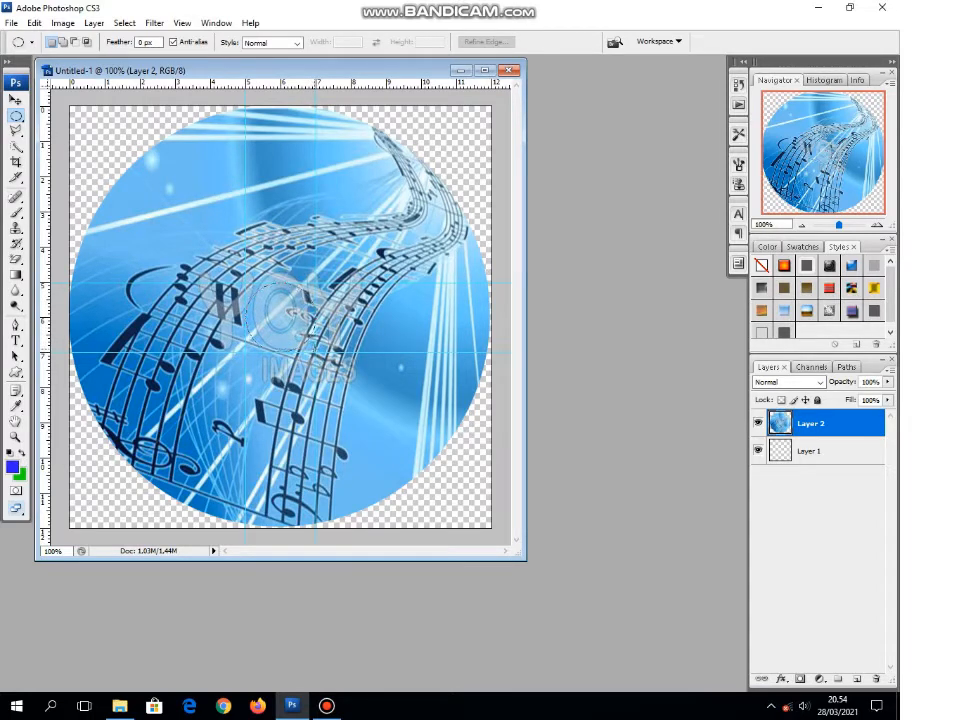
left_click_drag(246, 284, 316, 354)
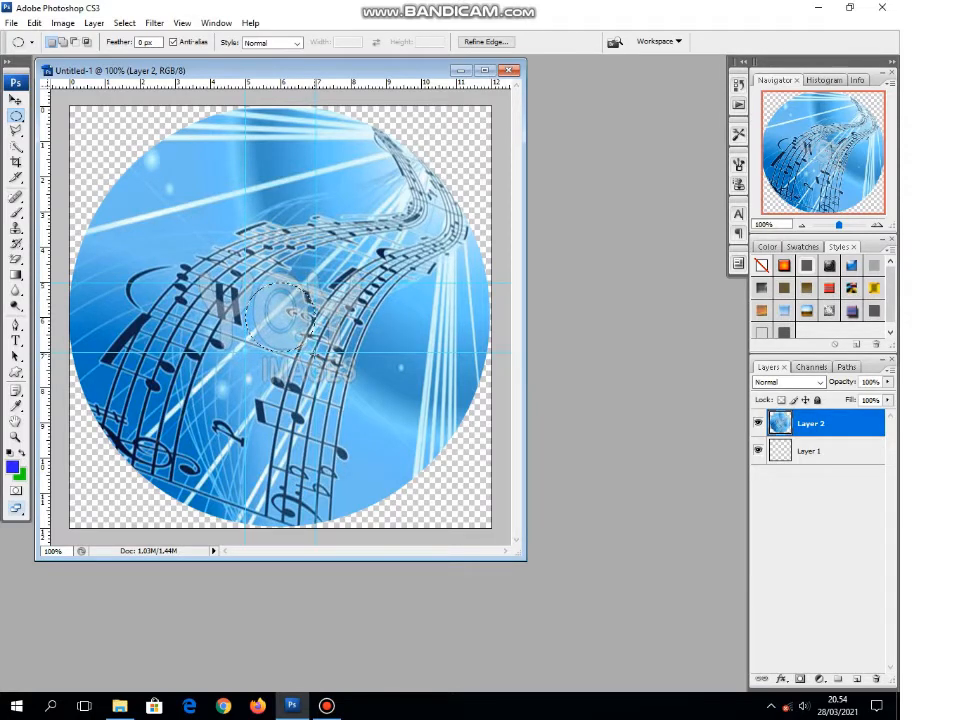
key("Delete")
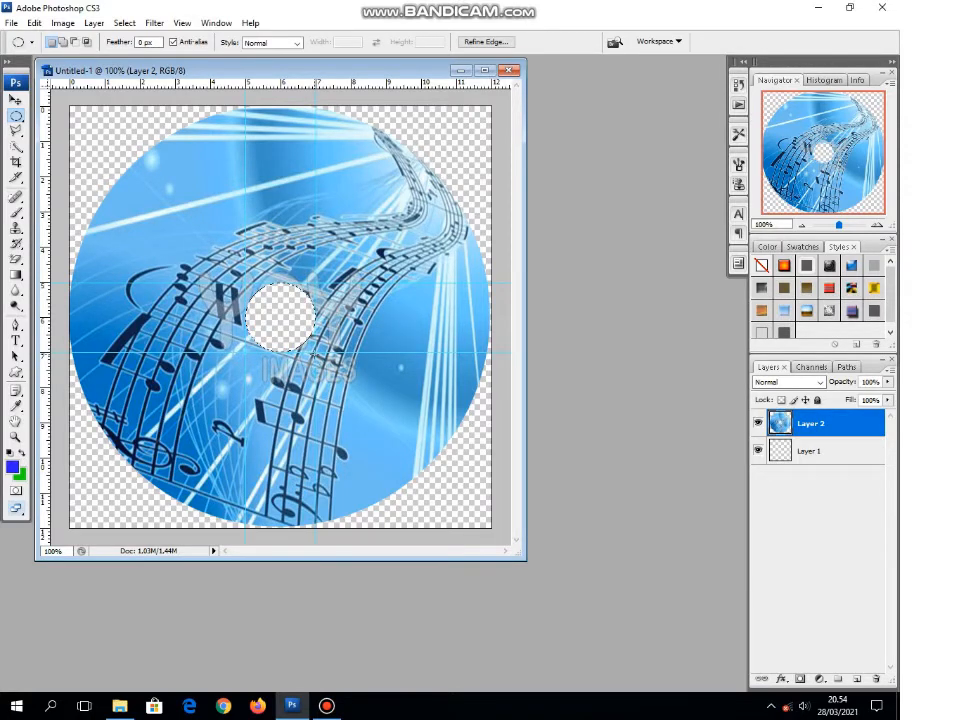
left_click(123, 24)
left_click(150, 52)
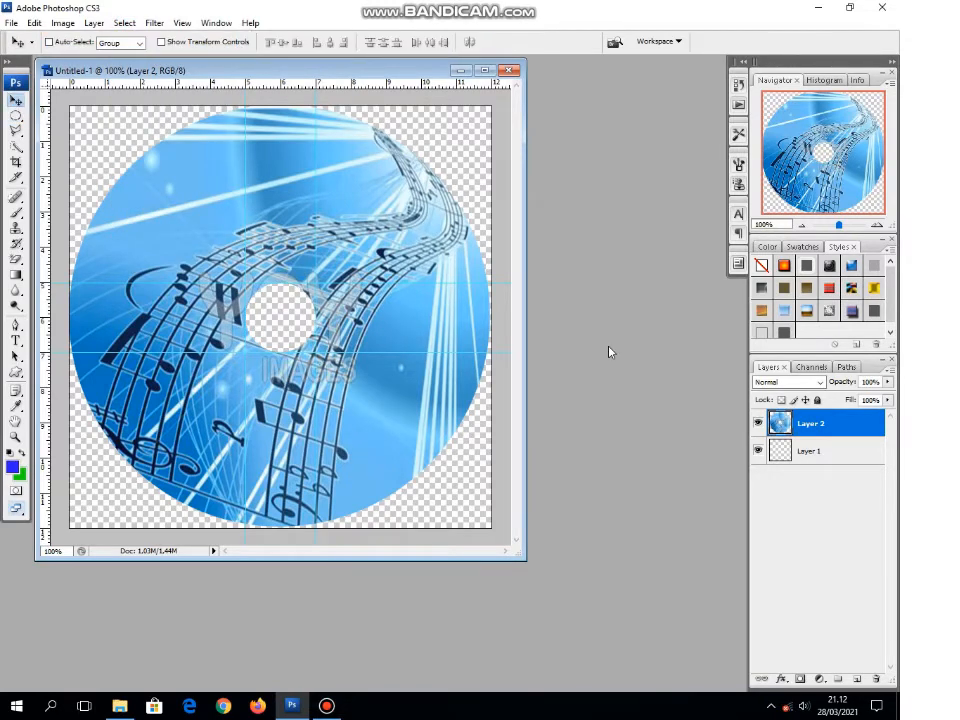
Step: Rename the layer holding the disc image to CD
double_click(811, 424)
type("CD")
key("Return")
Step: Open the jarjit image from the Documents folder
left_click(14, 24)
left_click(22, 50)
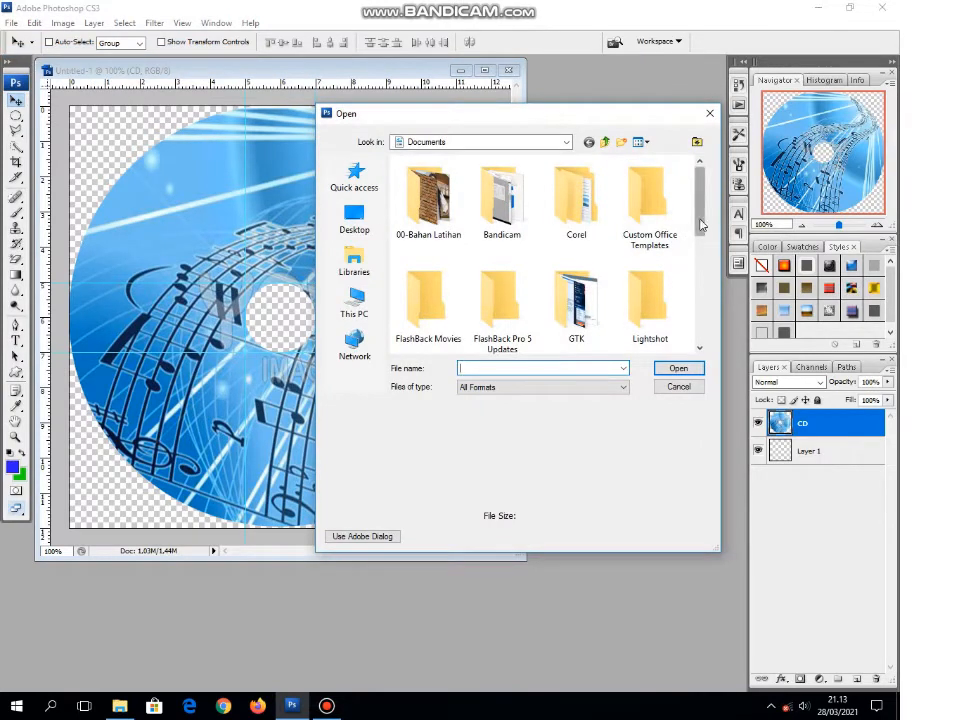
scroll(705, 248, "down", 1)
scroll(705, 248, "down", 6)
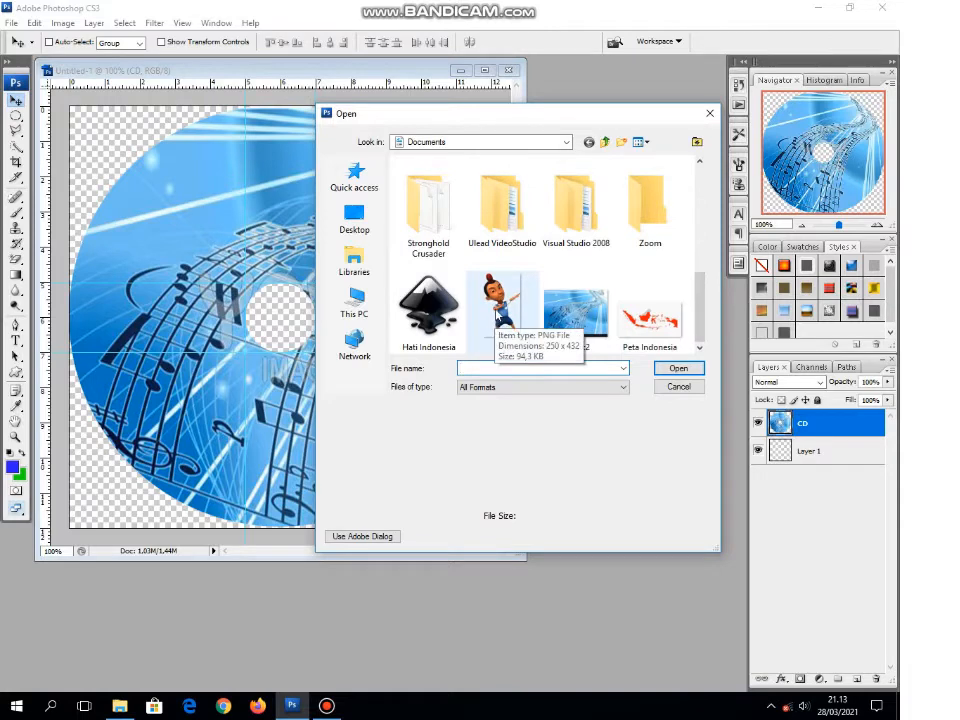
left_click(497, 312)
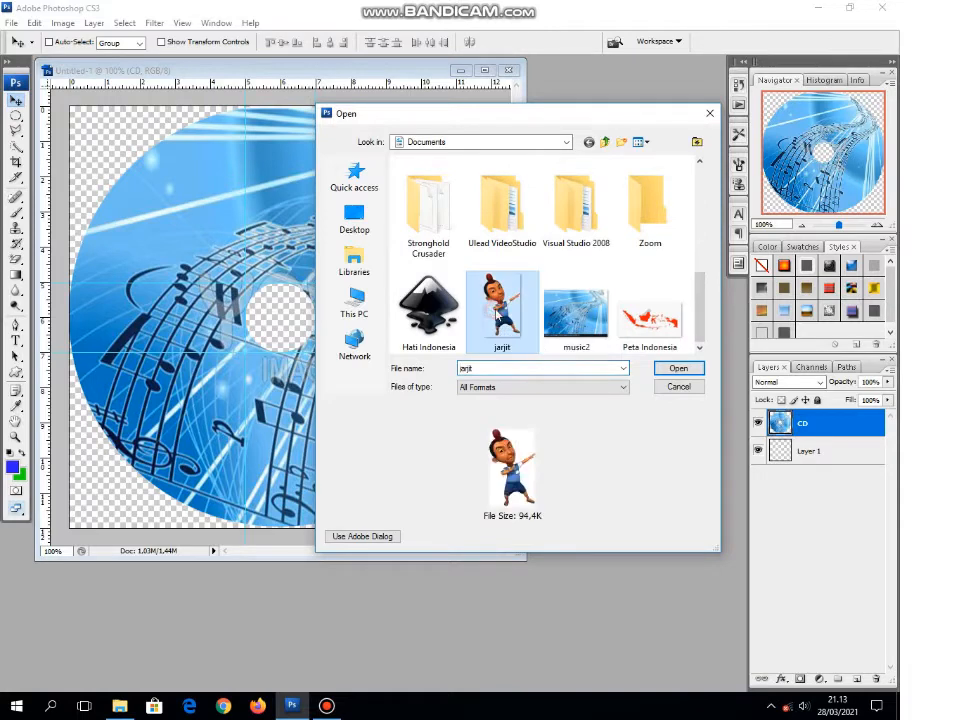
left_click(678, 369)
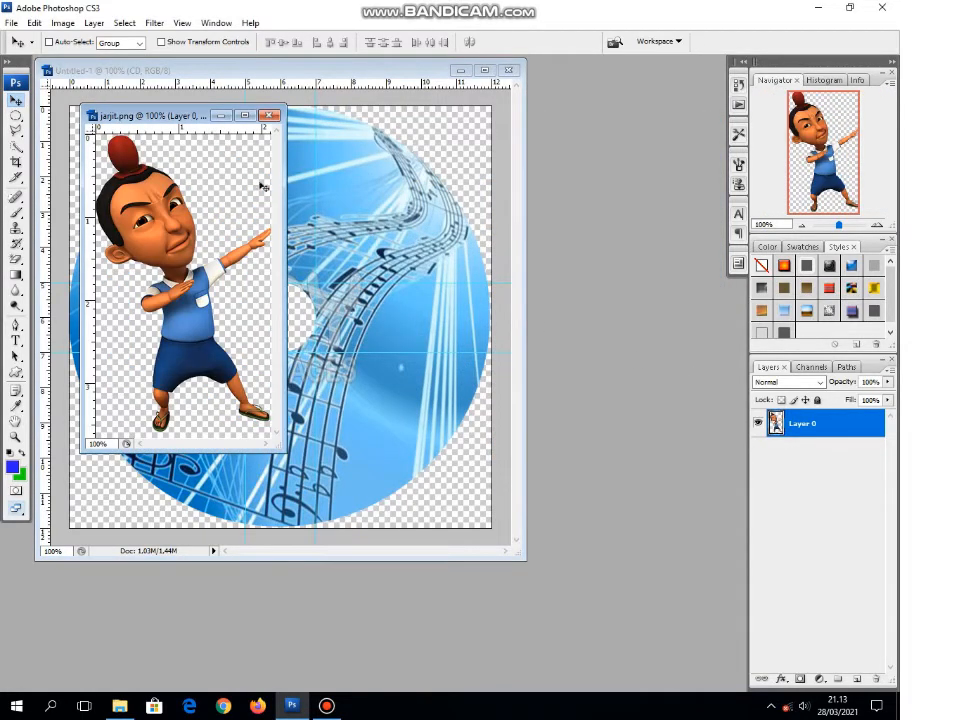
Step: Move the jarjit.png window aside and copy its character with the Move tool onto the disc, to the right of the centre hole
left_click_drag(170, 116, 438, 168)
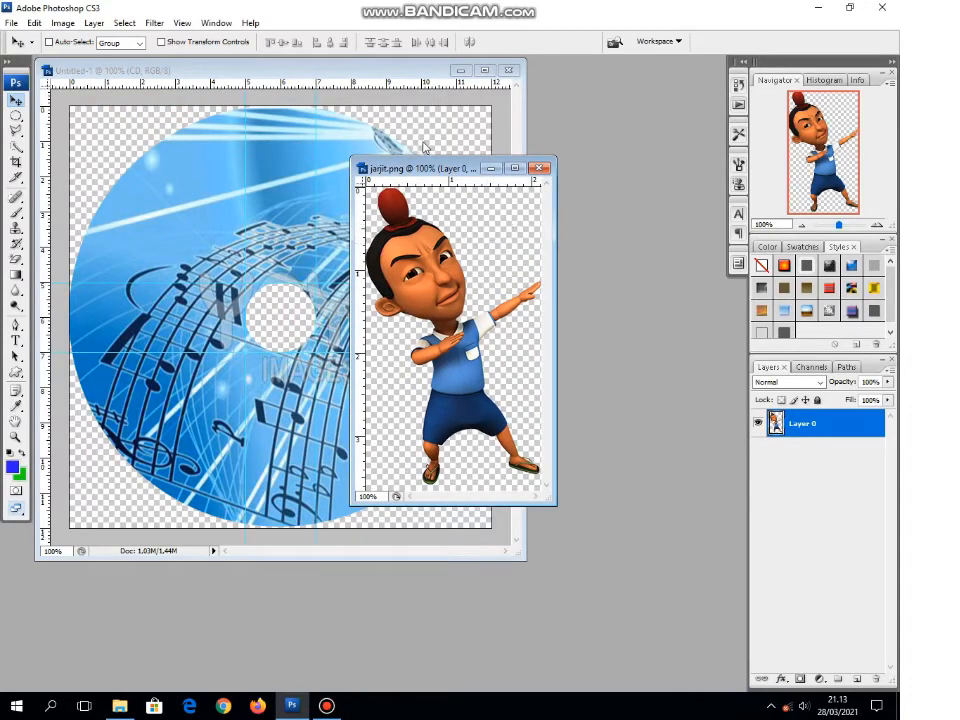
left_click_drag(446, 170, 577, 172)
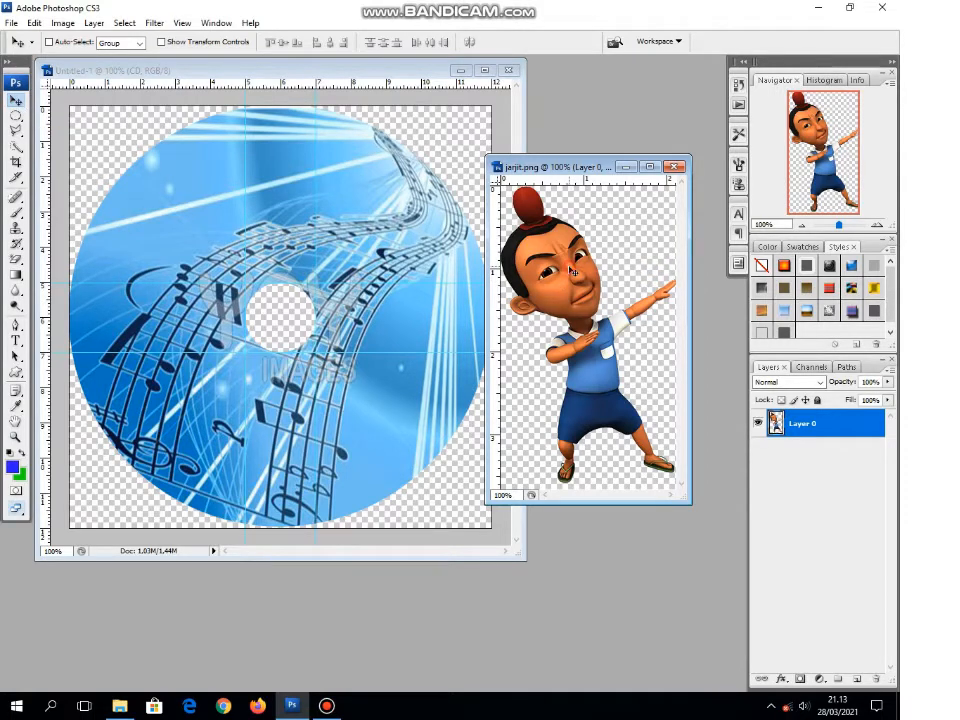
left_click_drag(571, 271, 389, 288)
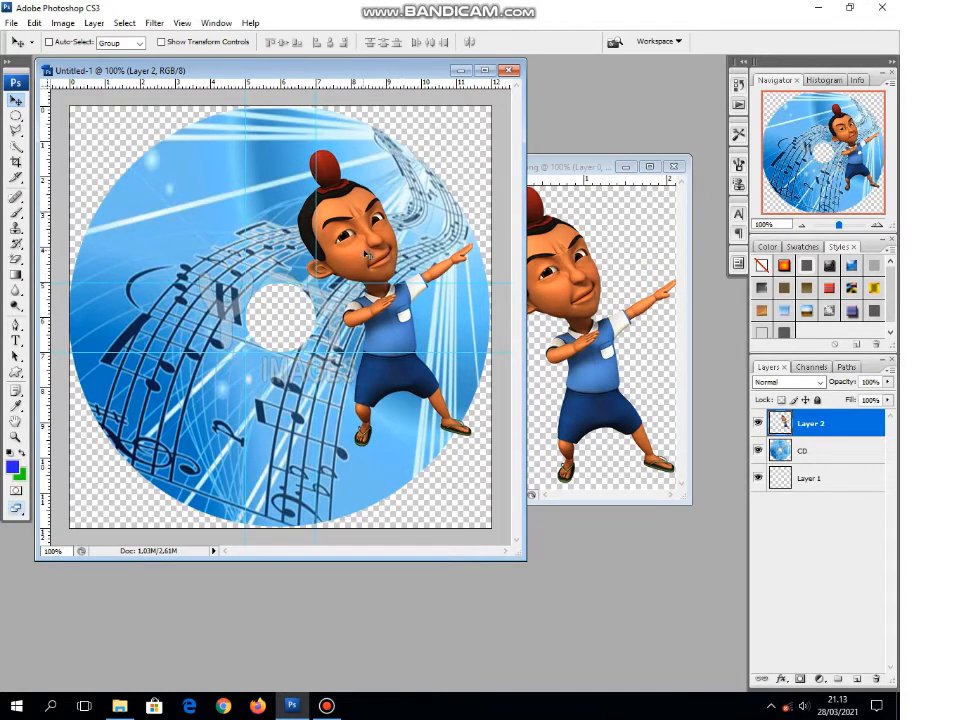
left_click_drag(366, 255, 353, 250)
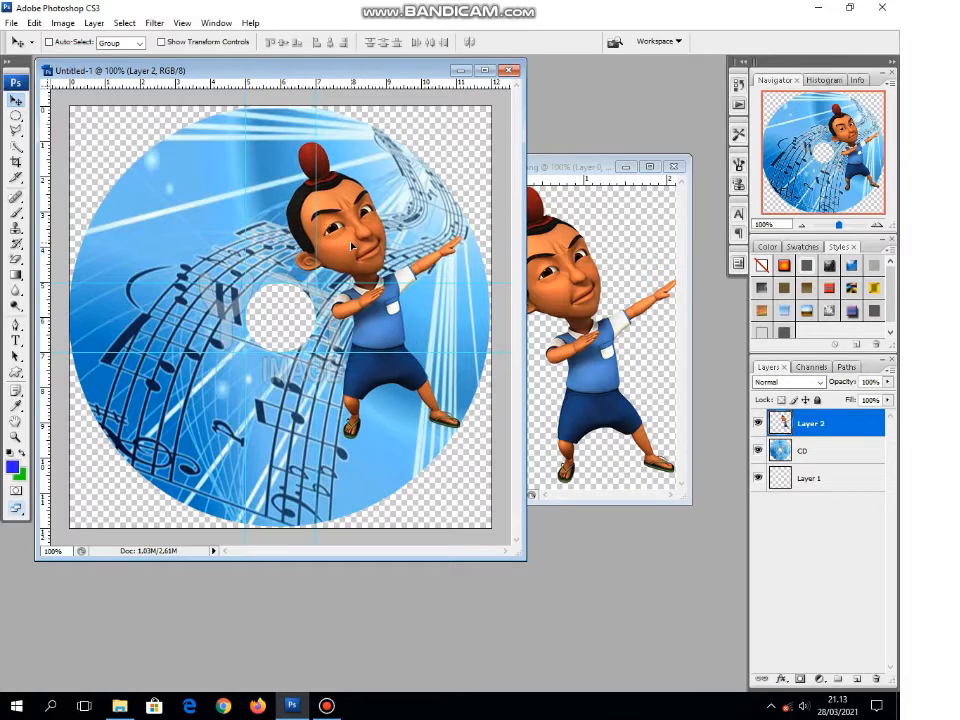
Step: Scale the character proportionally to about 80.6% with Free Transform, keeping it beside the centre hole on the disc's right half
left_click(34, 22)
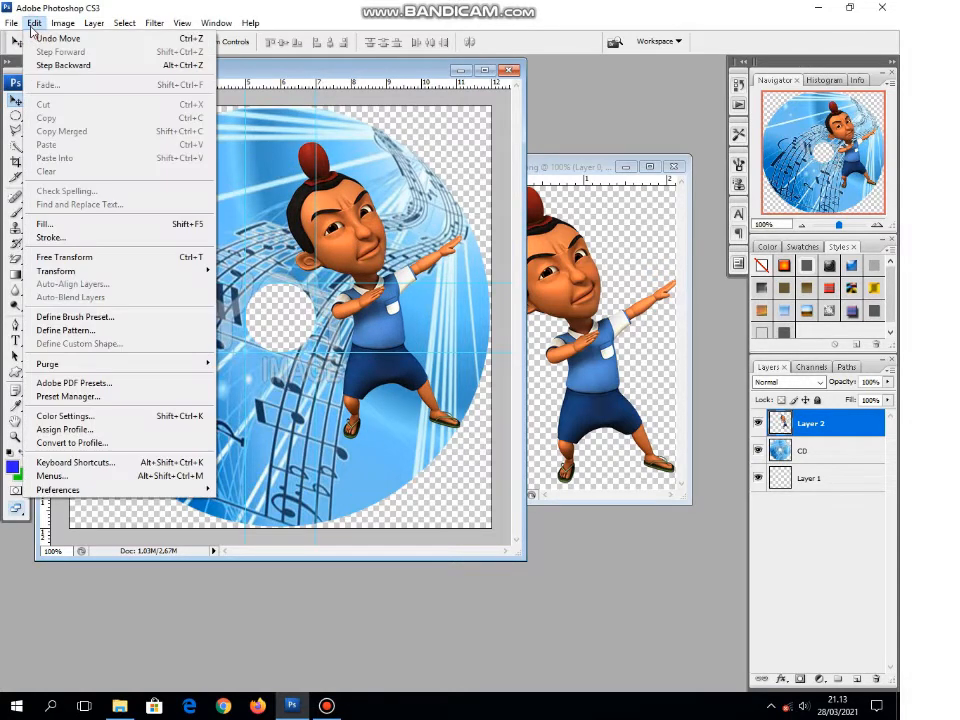
left_click(145, 261)
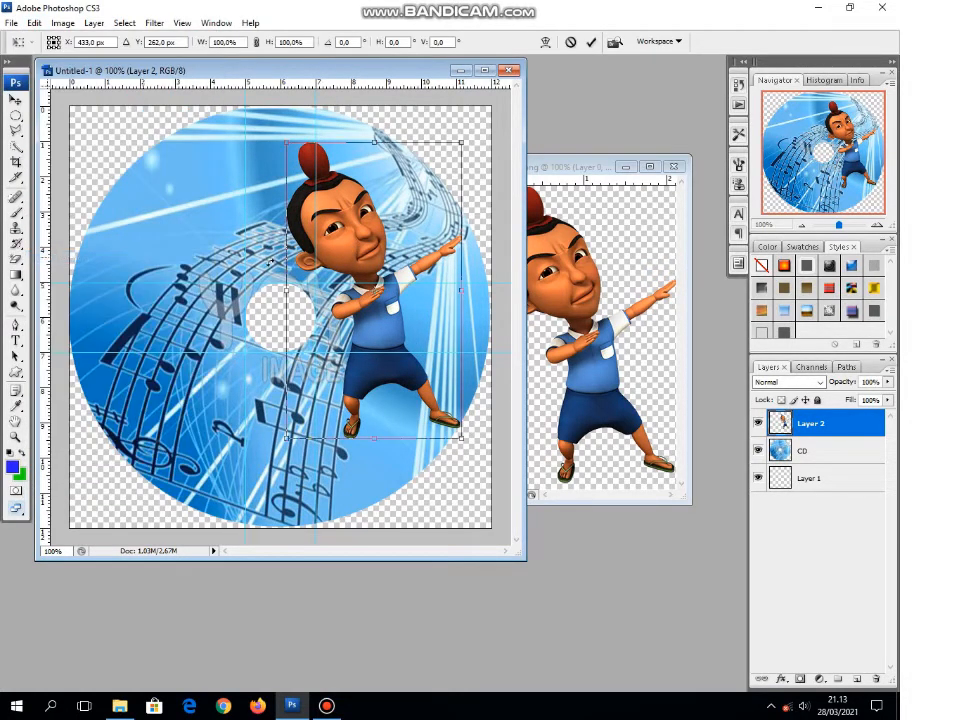
left_click_drag(461, 143, 430, 200)
left_click_drag(375, 258, 364, 236)
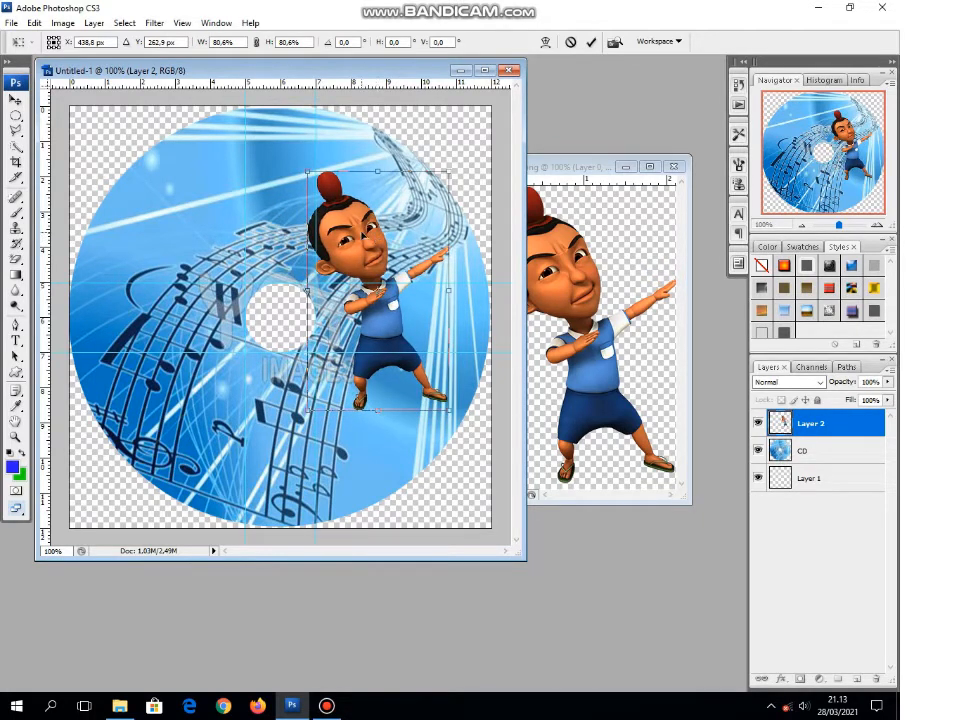
key("Return")
Step: Apply the character's scaling and move the jarjit.png window out of the way of the disc document
left_click(560, 166)
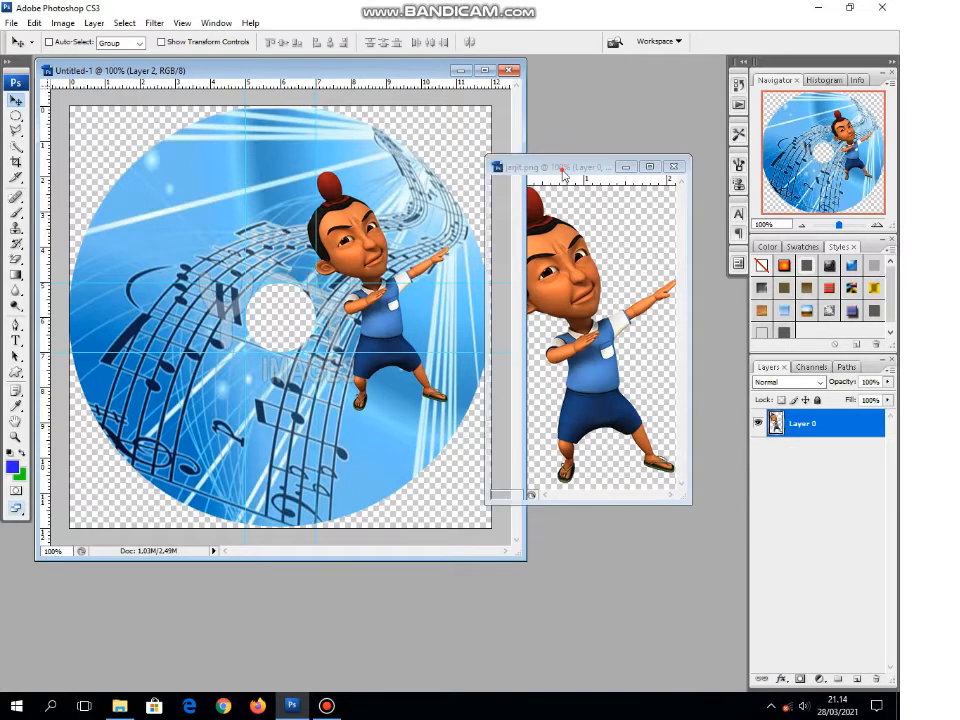
left_click_drag(565, 174, 497, 169)
left_click(612, 160)
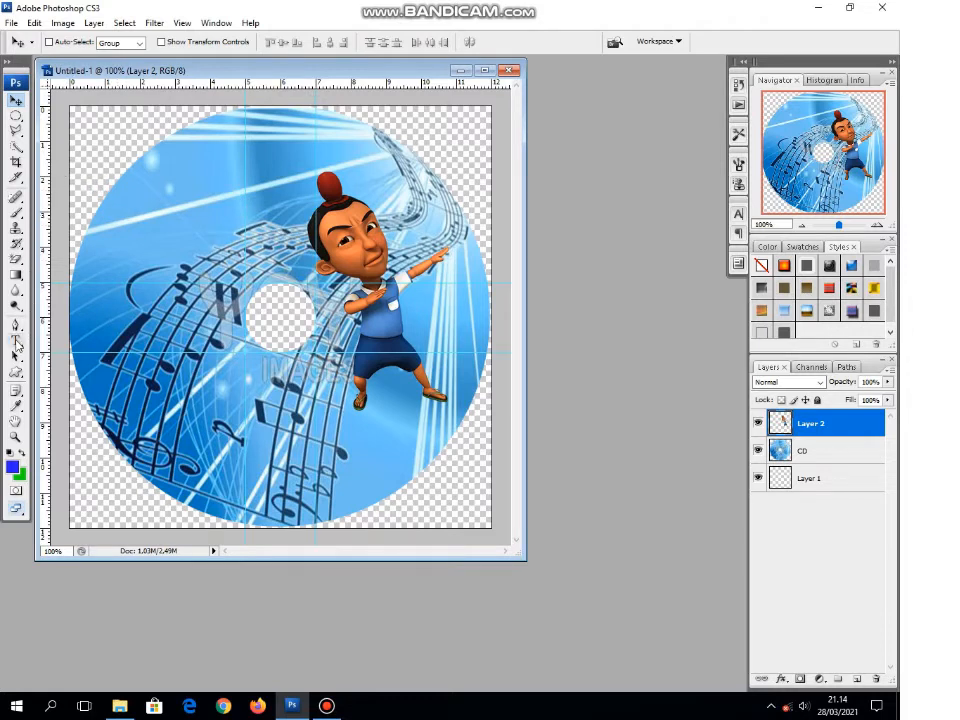
Step: Set up the Horizontal Type tool with Cooper Black at 24 pt in red (#f40808)
left_click(19, 340)
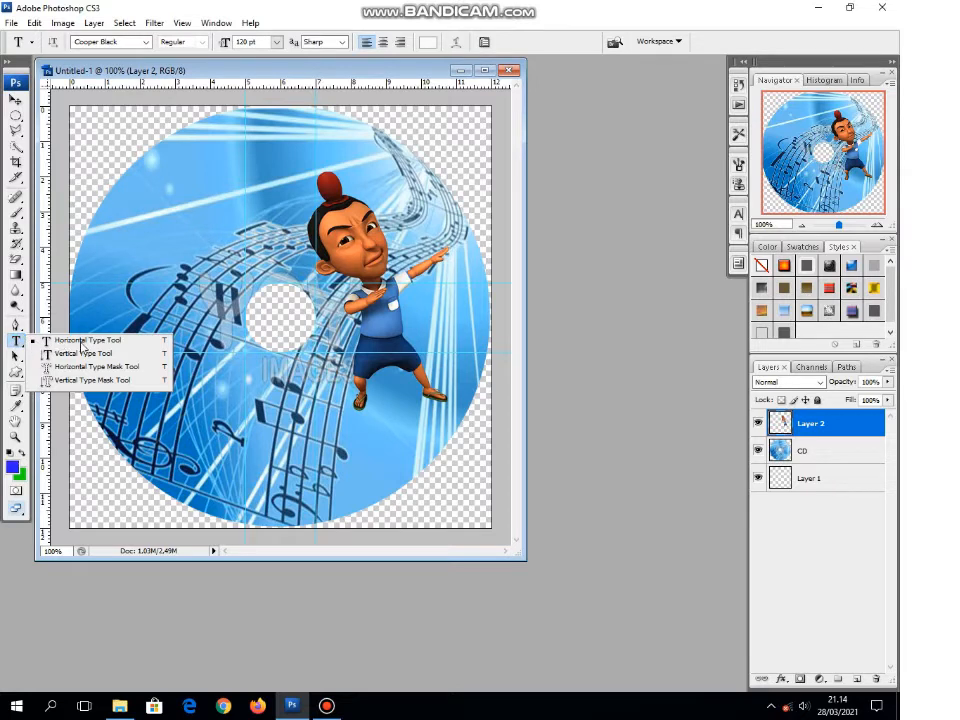
left_click(79, 341)
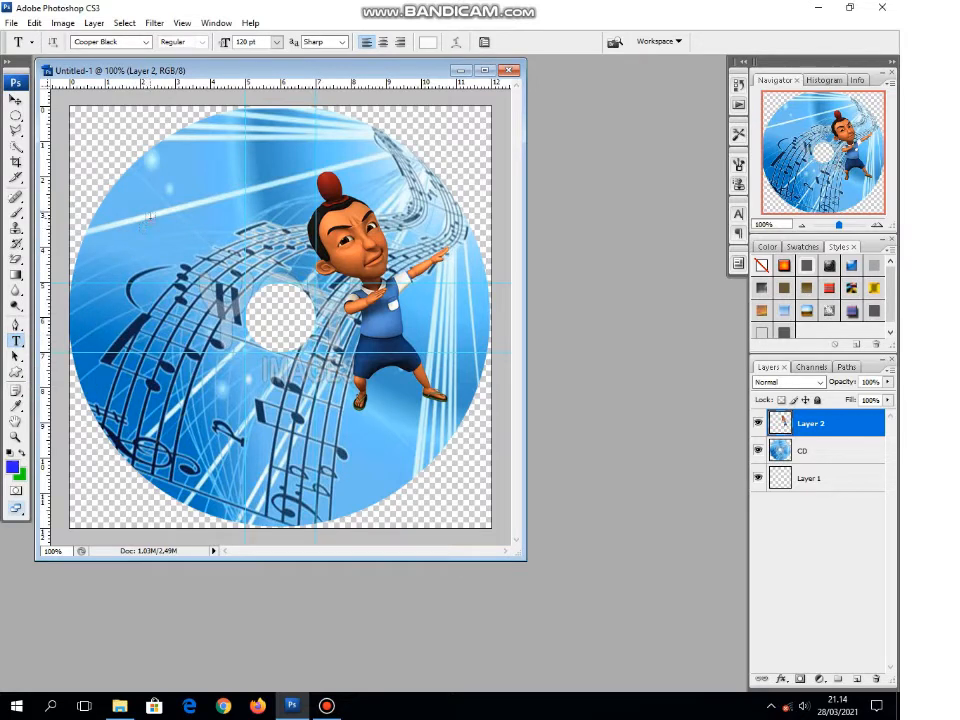
left_click(147, 42)
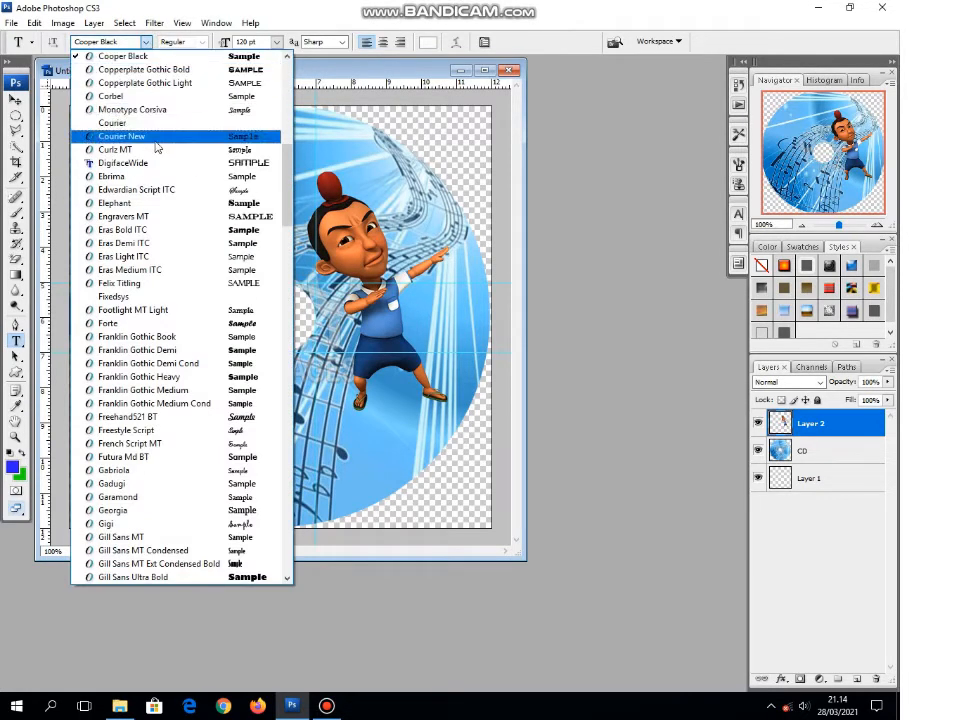
left_click(152, 59)
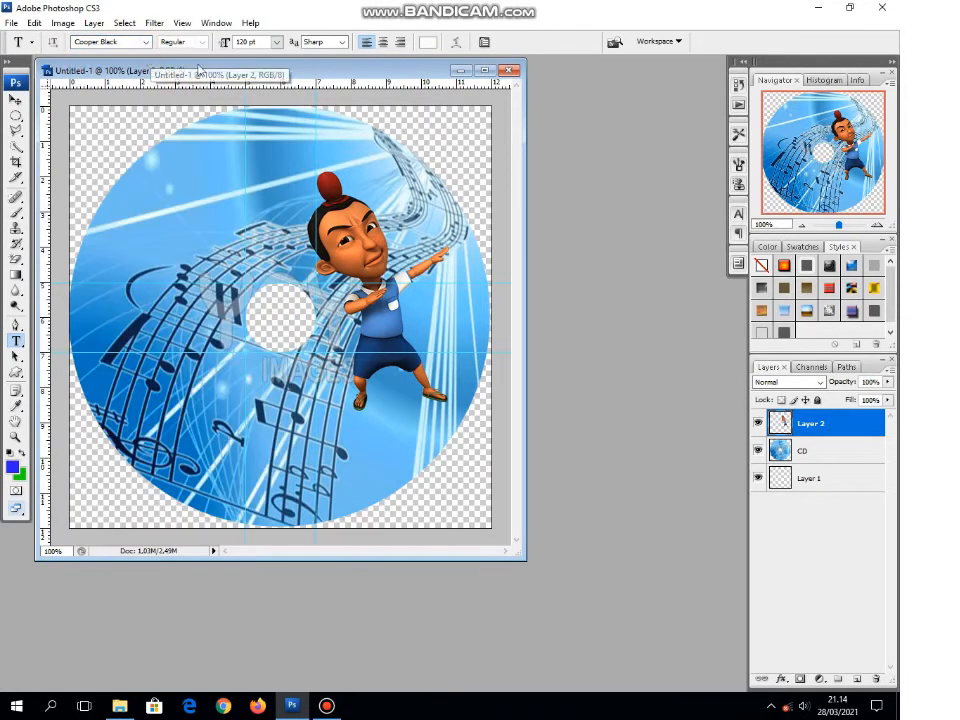
left_click(276, 42)
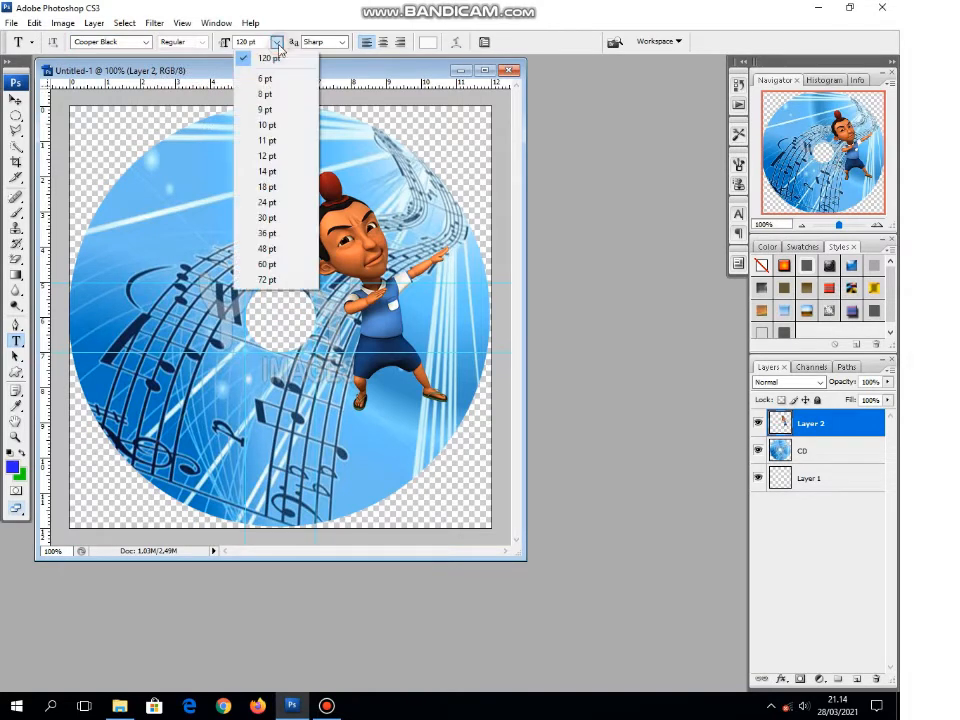
left_click(267, 202)
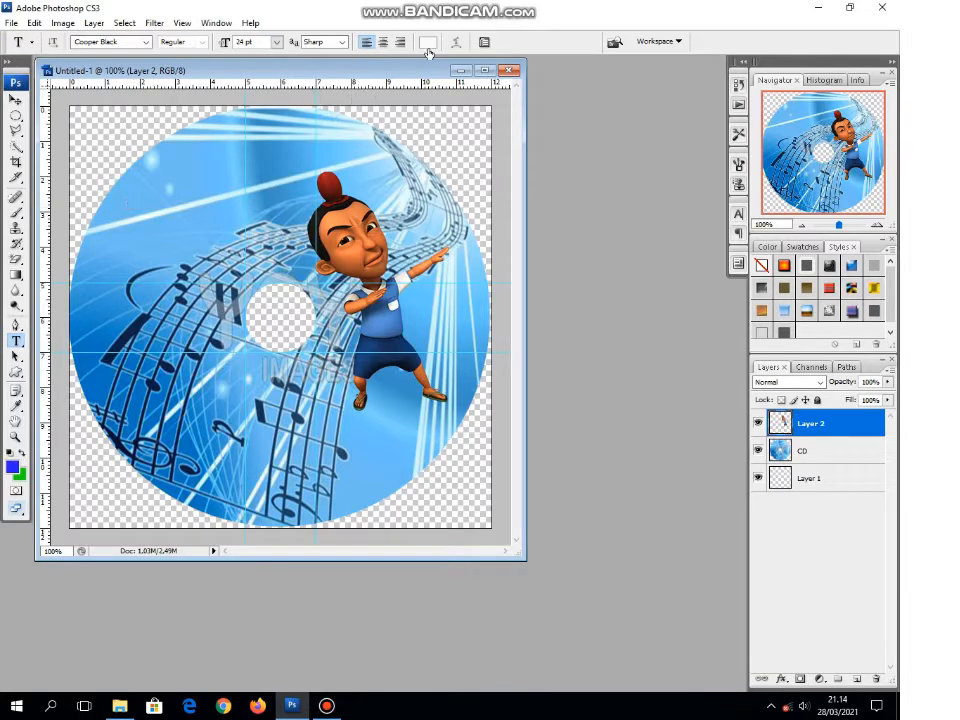
left_click(427, 43)
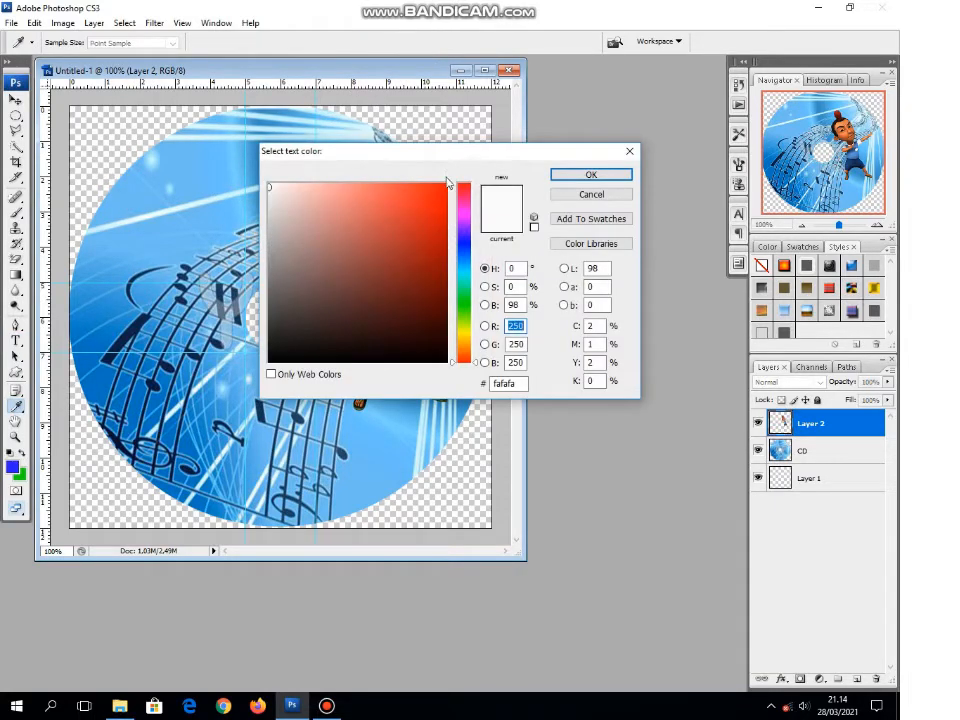
left_click(441, 190)
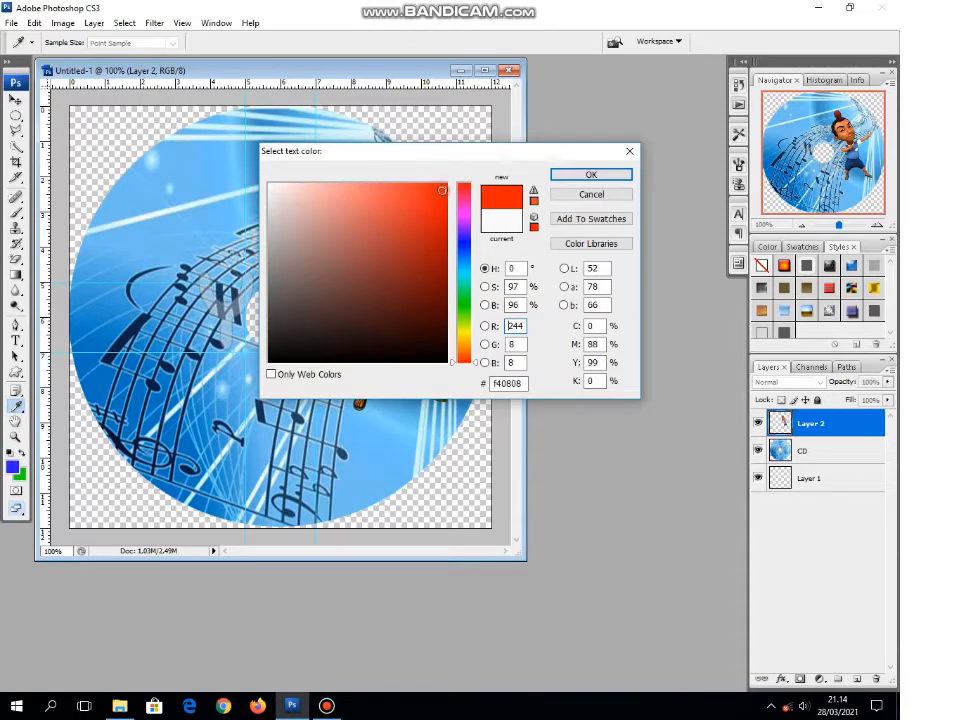
left_click(563, 175)
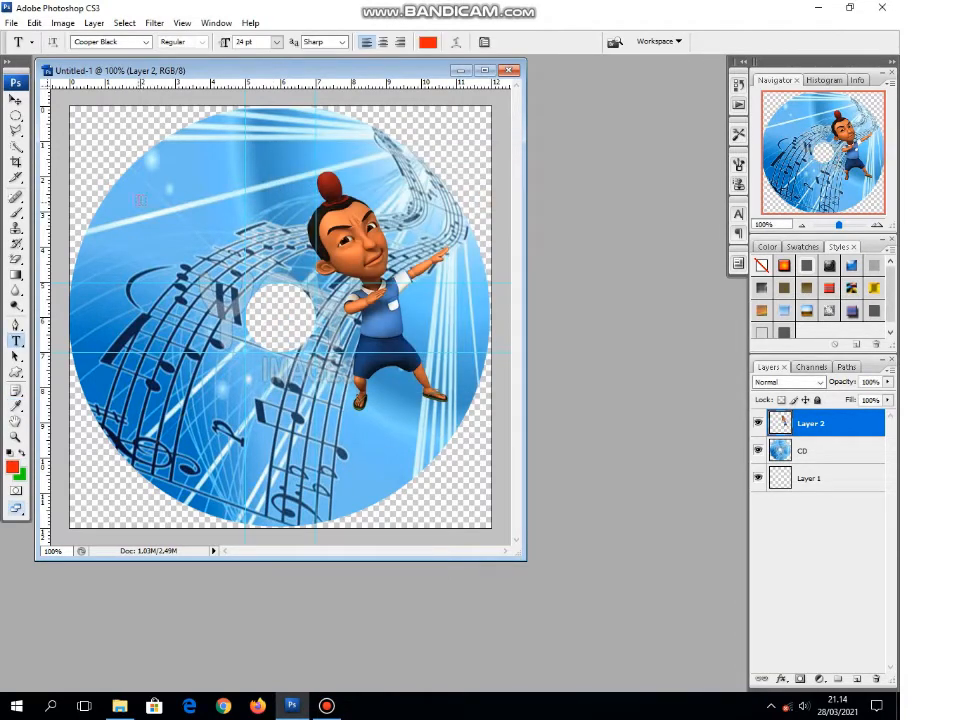
Step: Add the title text "Petualangan Jarjit" across the upper part of the disc, starting left of the character's head
left_click(138, 201)
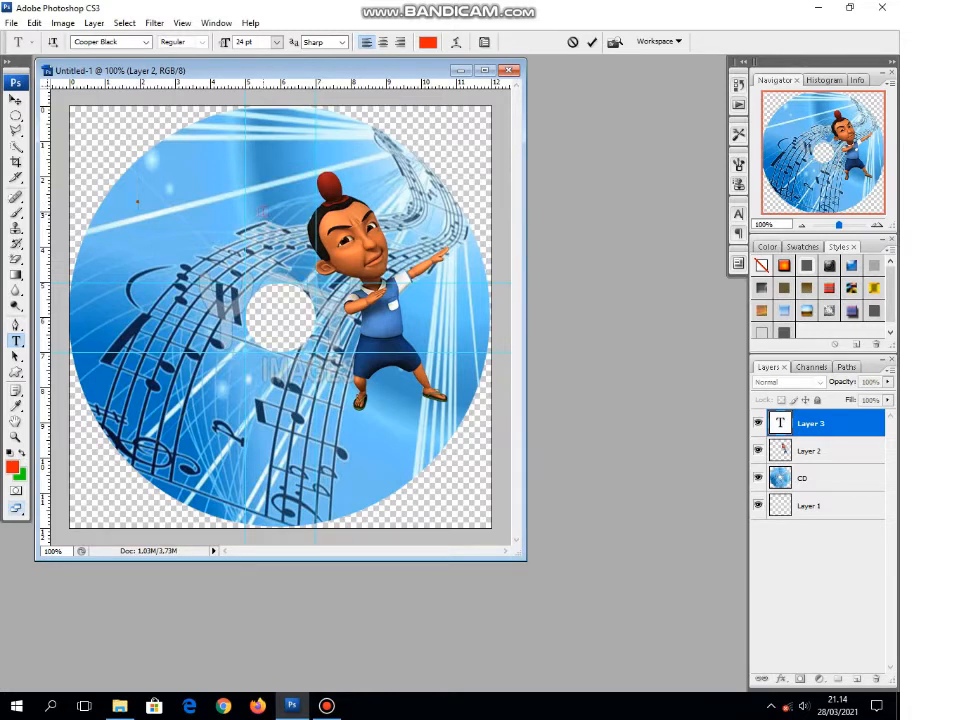
type("Petua")
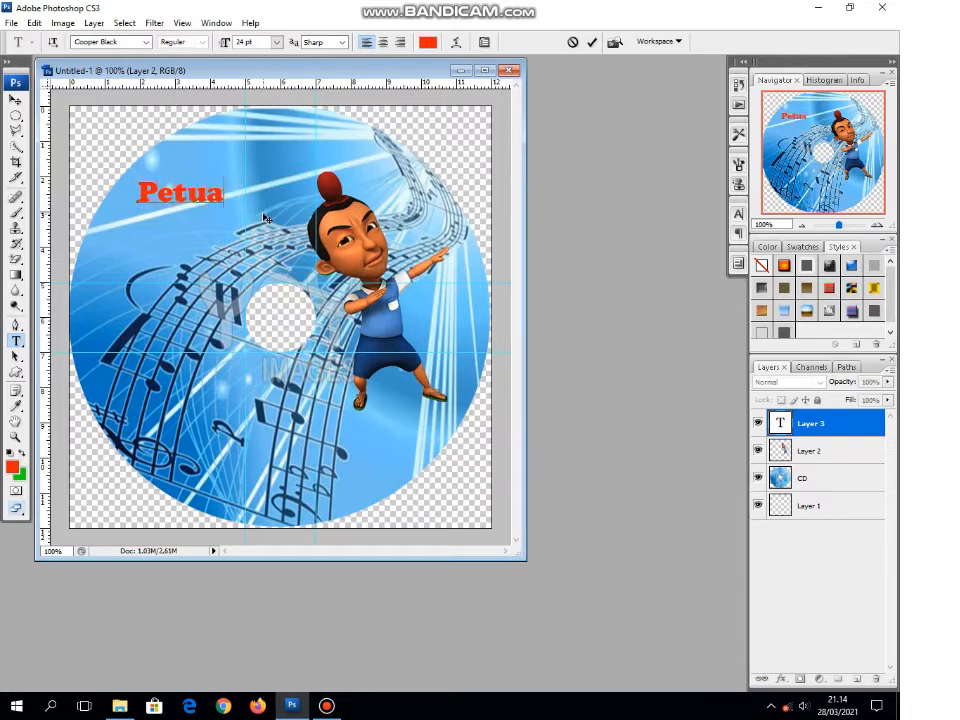
type("langan")
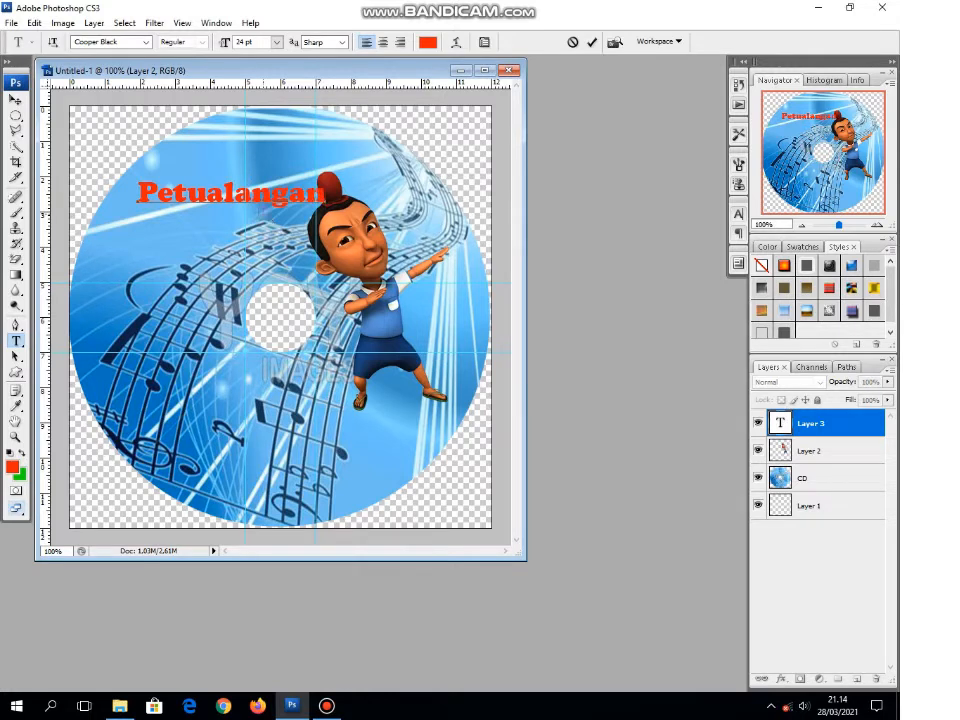
type(" Jar")
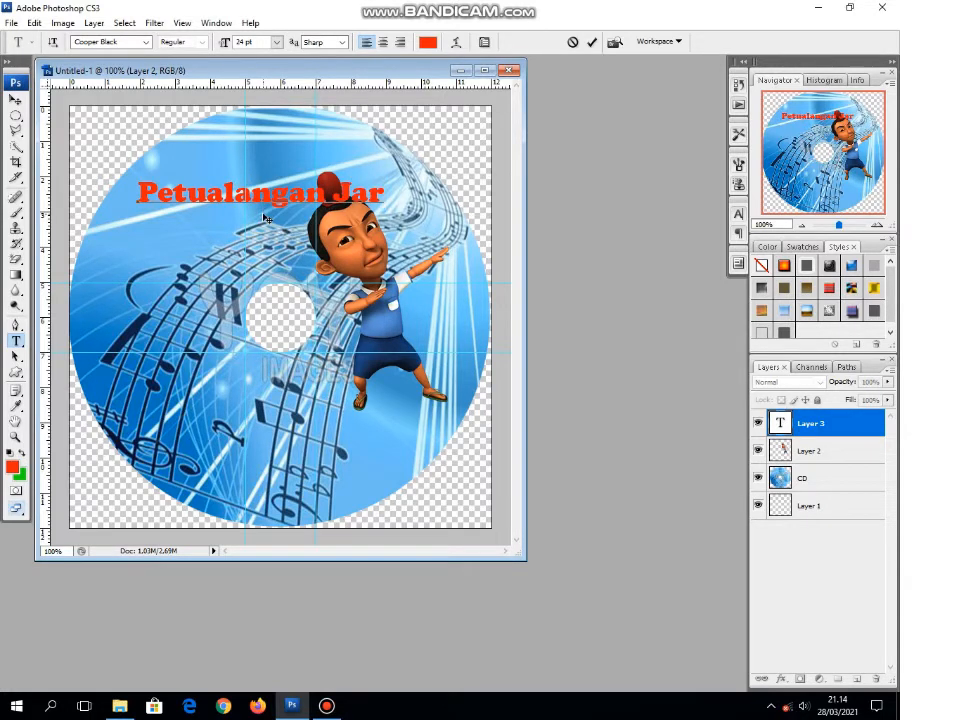
type("jit")
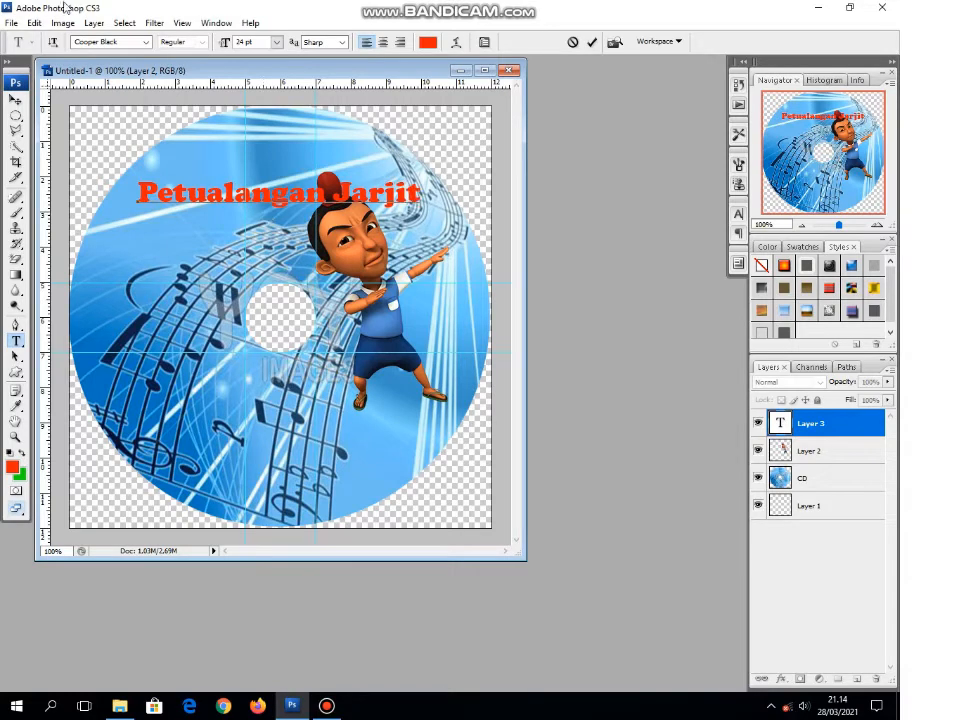
Step: Move the title text up so it sits just above the character's head
left_click(15, 100)
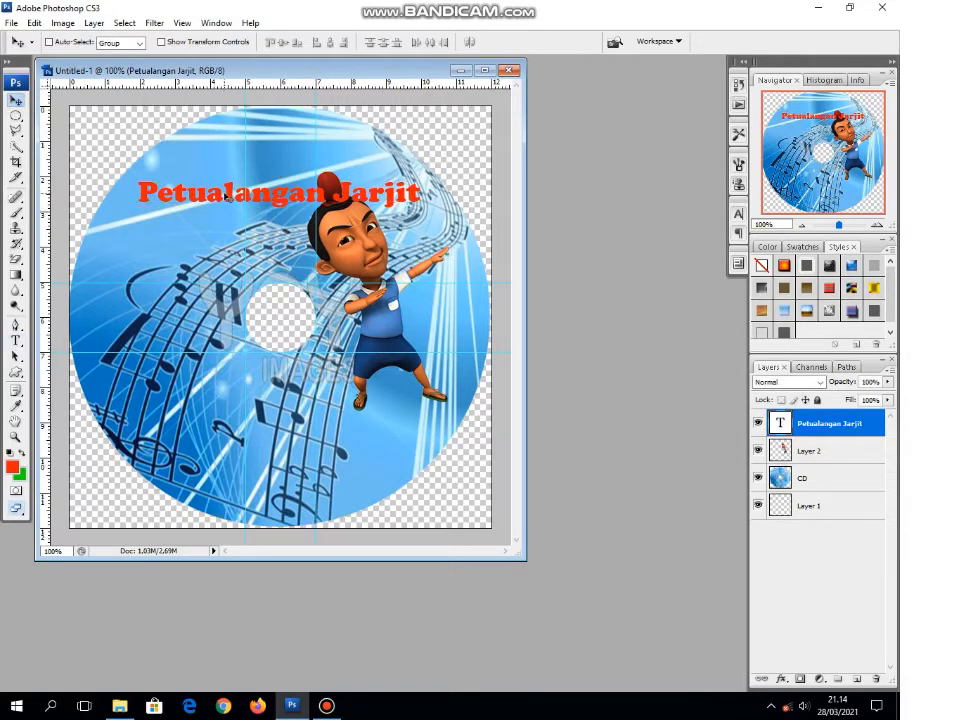
left_click_drag(168, 147, 158, 120)
left_click_drag(216, 169, 222, 170)
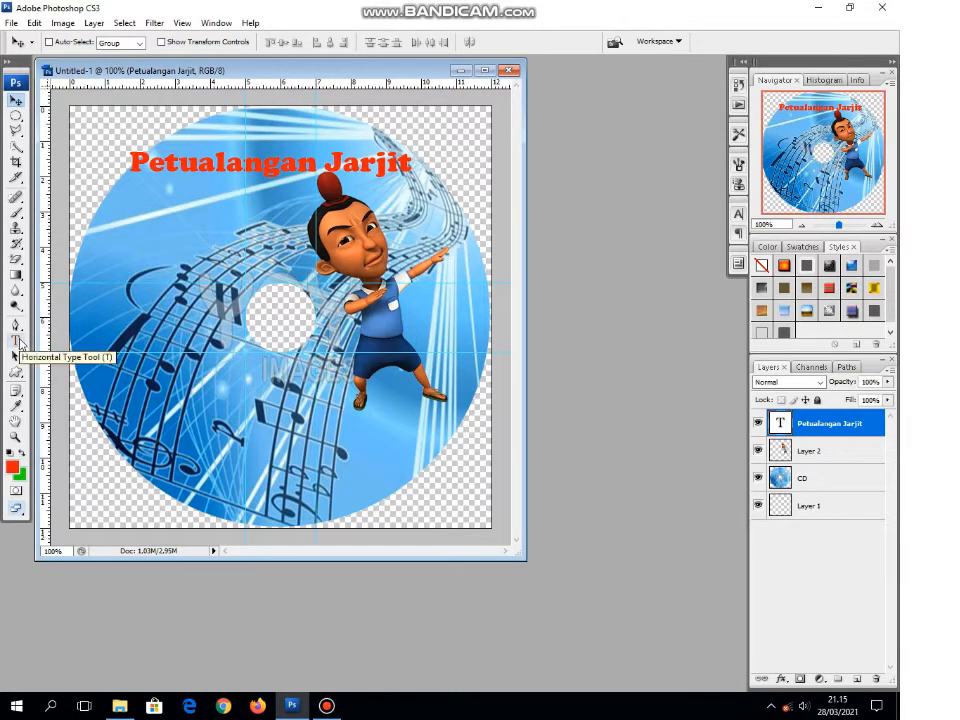
Step: Warp the title with a horizontal Arc at +50% bend and move it down inside the disc's upper edge
left_click(18, 341)
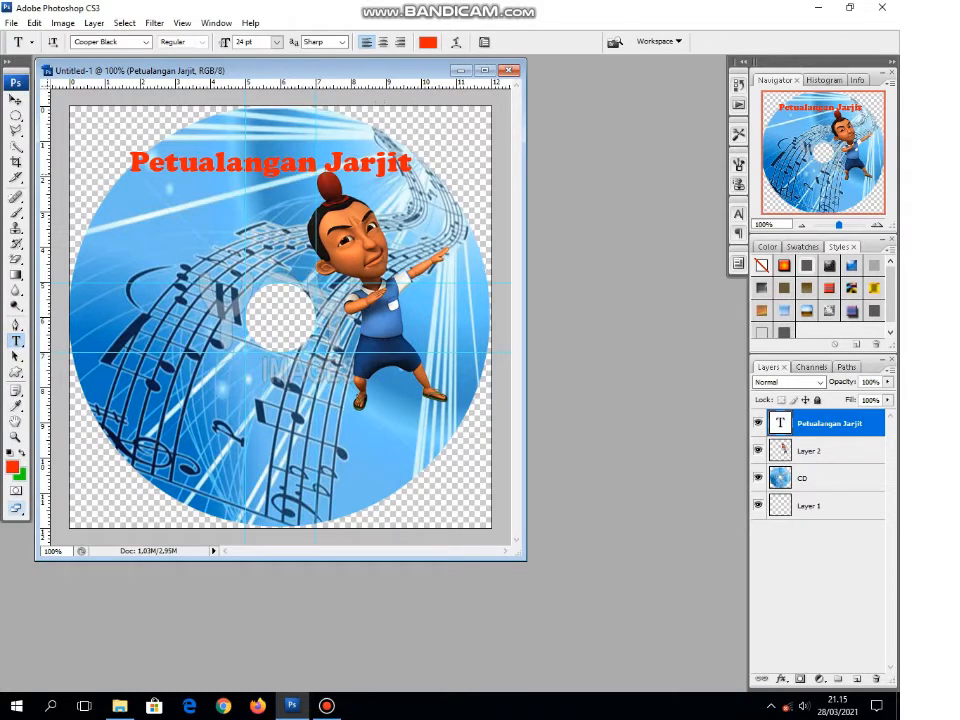
left_click(457, 45)
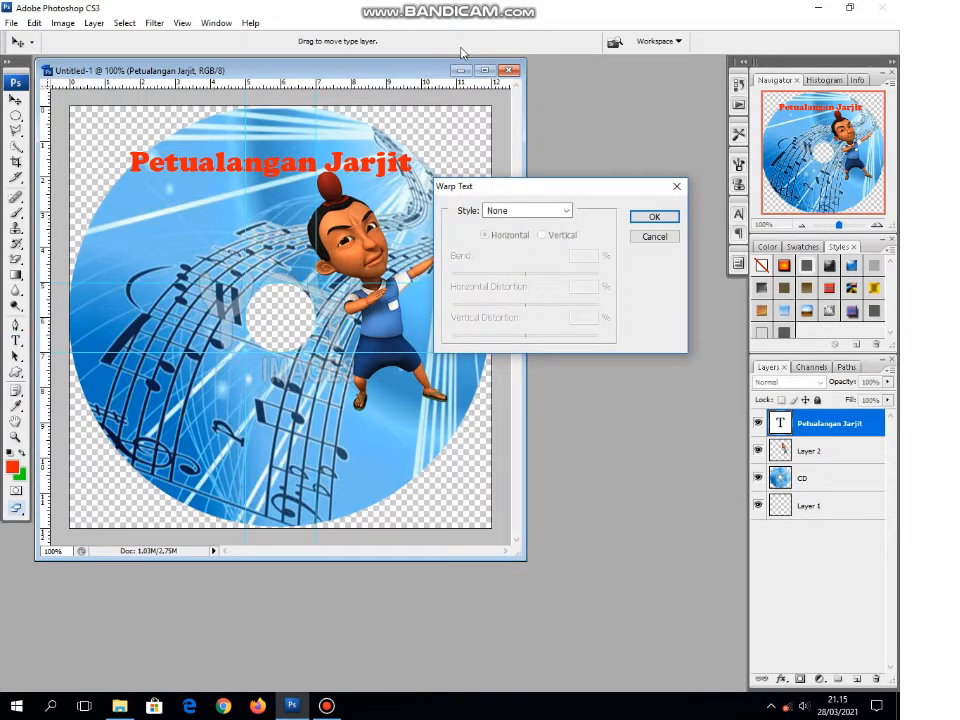
left_click(566, 211)
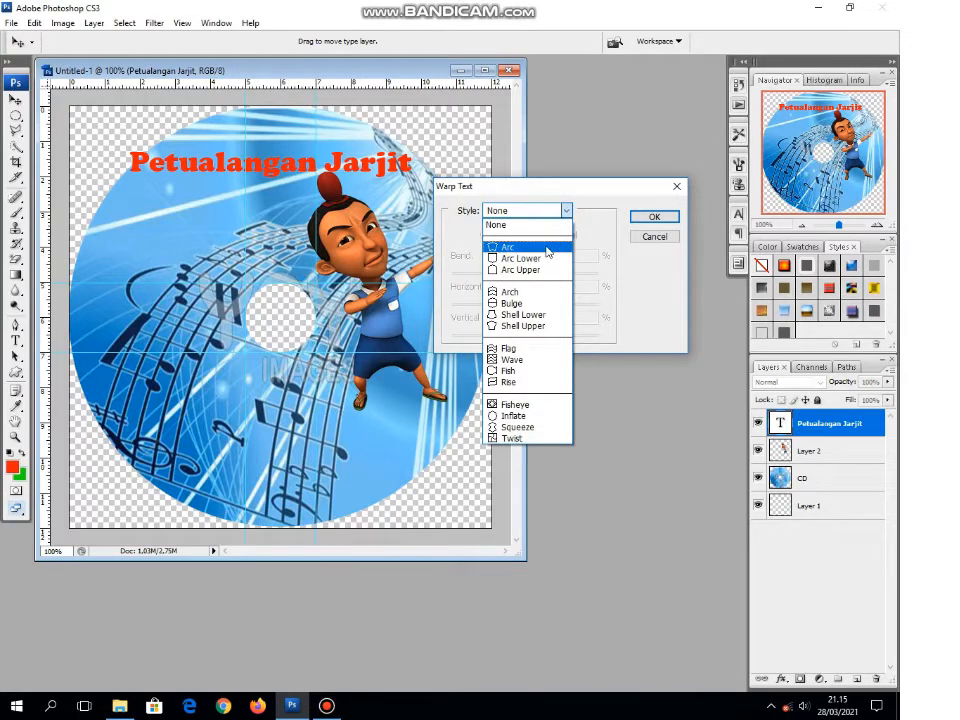
left_click(547, 252)
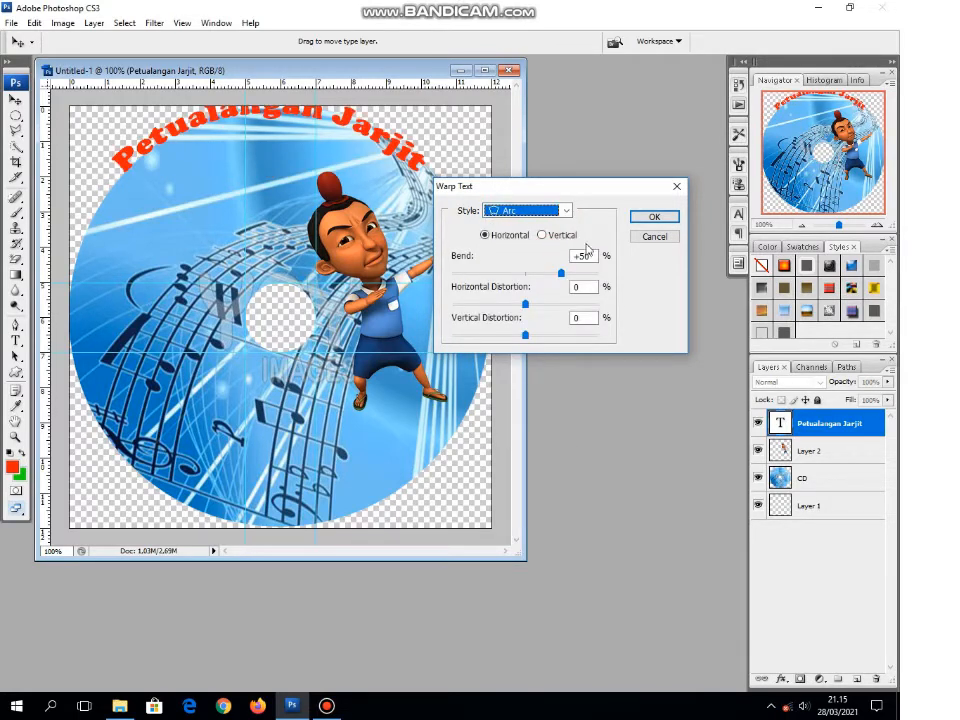
left_click(653, 220)
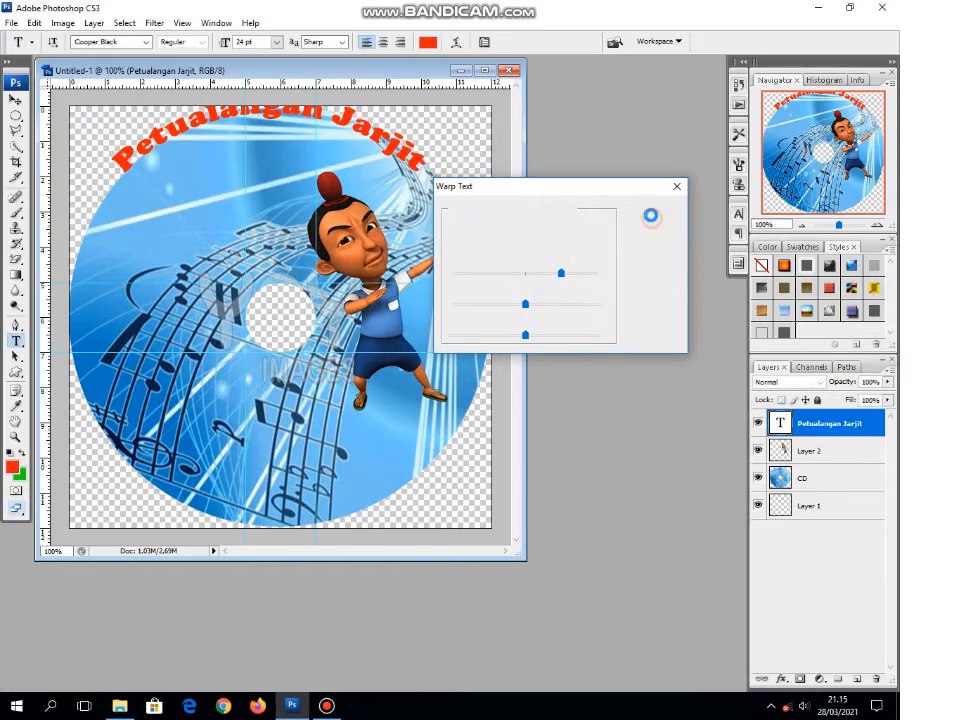
left_click(15, 100)
left_click_drag(258, 120, 274, 150)
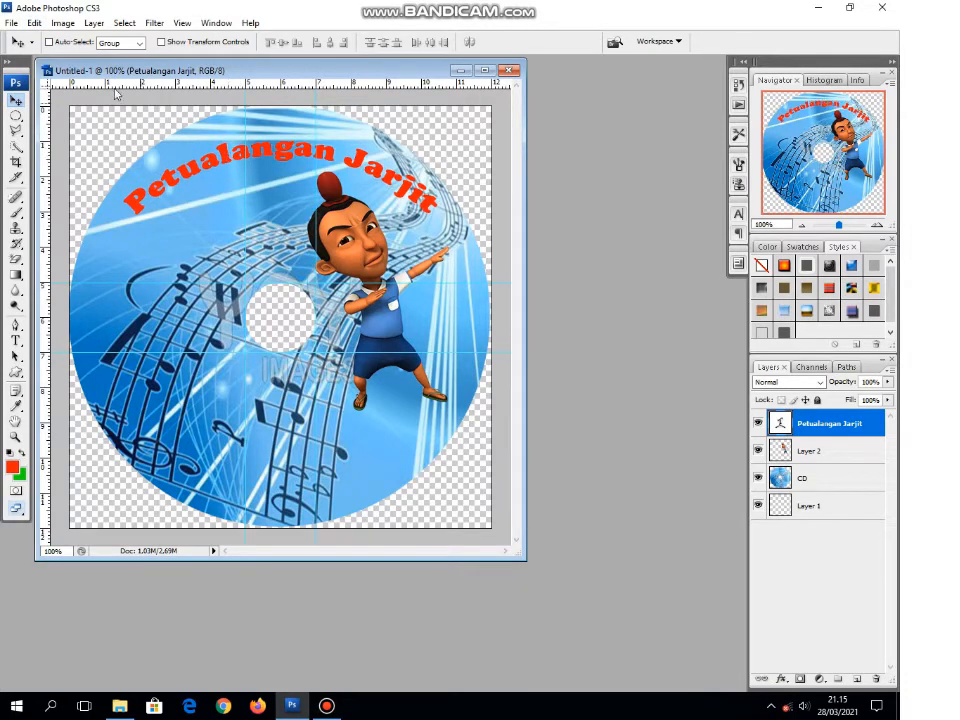
Step: Rotate the arched title to about -32.6° with Free Transform and position it along the disc's upper-left edge
left_click(34, 23)
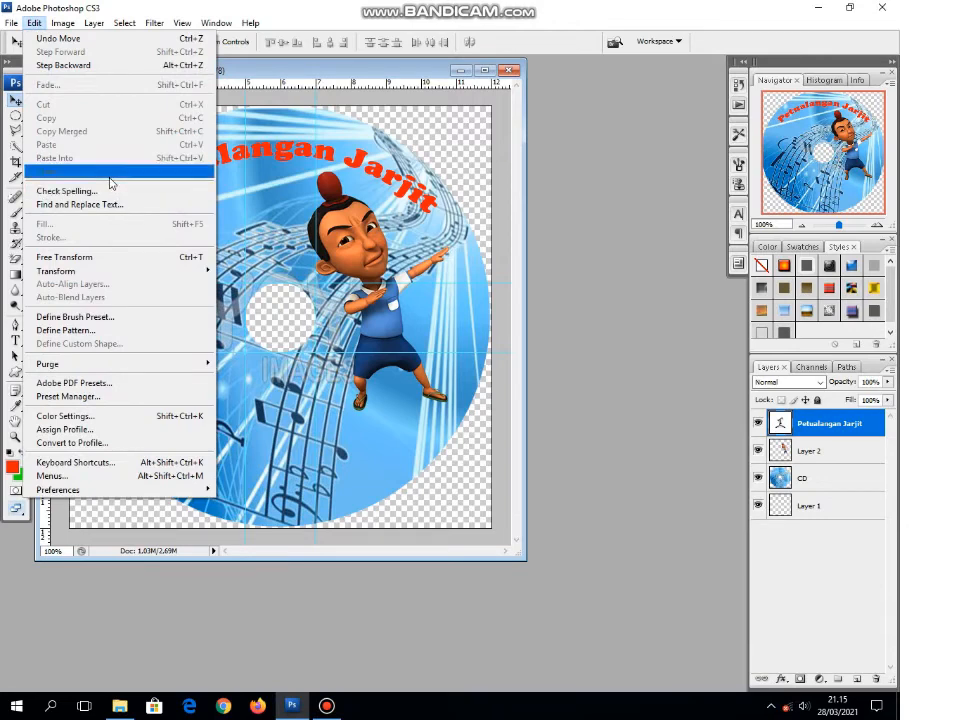
left_click(128, 262)
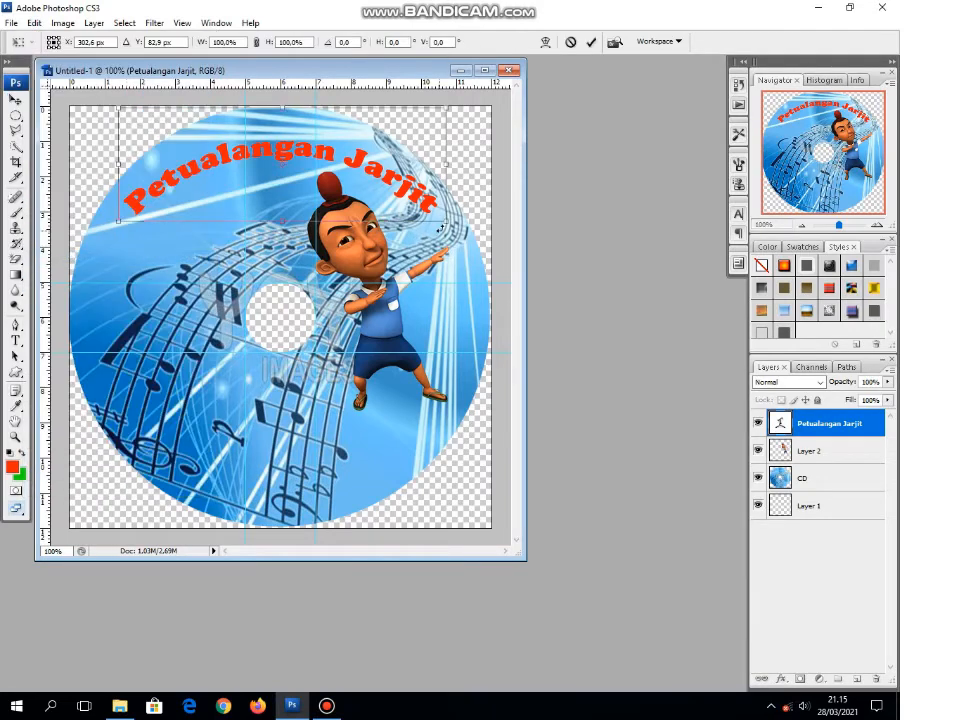
left_click_drag(444, 224, 485, 176)
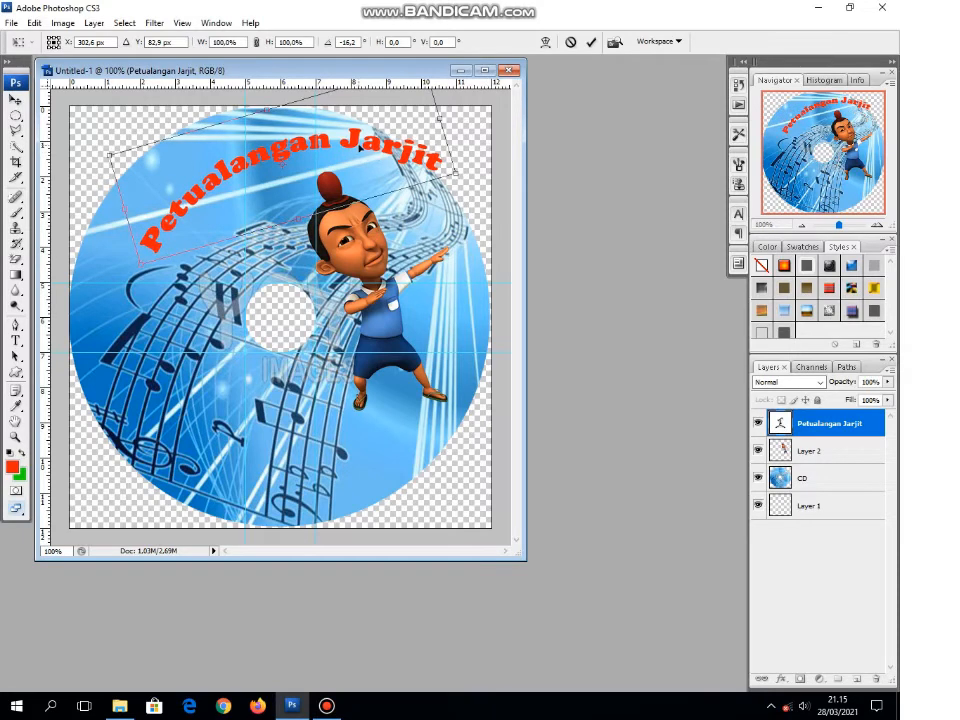
left_click_drag(356, 144, 323, 170)
left_click_drag(307, 168, 317, 160)
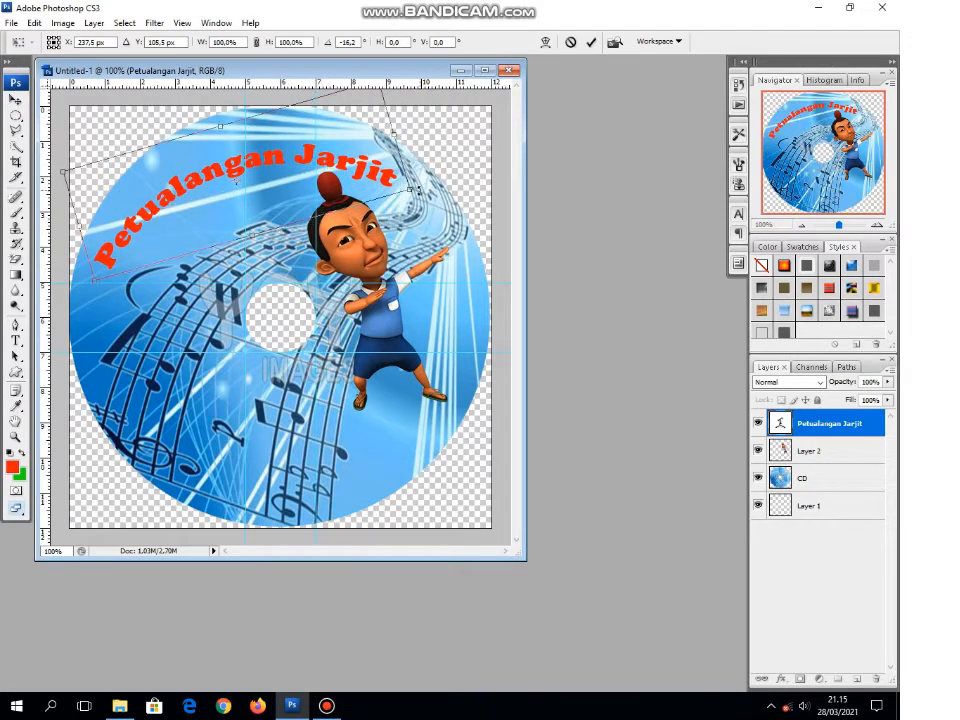
left_click_drag(427, 196, 424, 173)
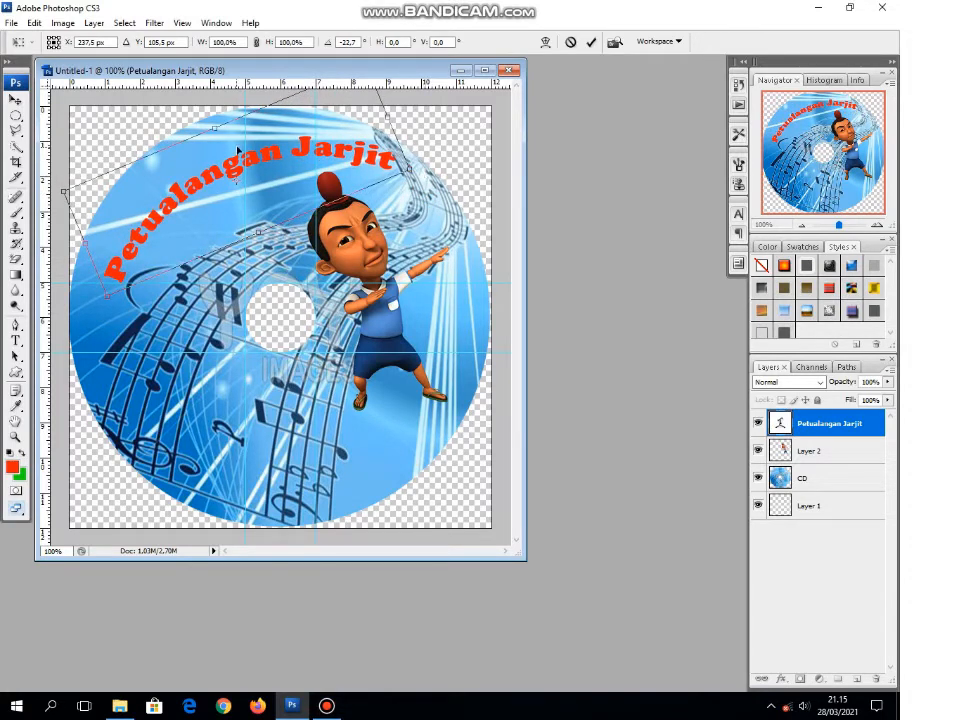
mouse_move(237, 150)
left_mouse_down()
mouse_move(218, 154)
mouse_move(233, 168)
left_mouse_up()
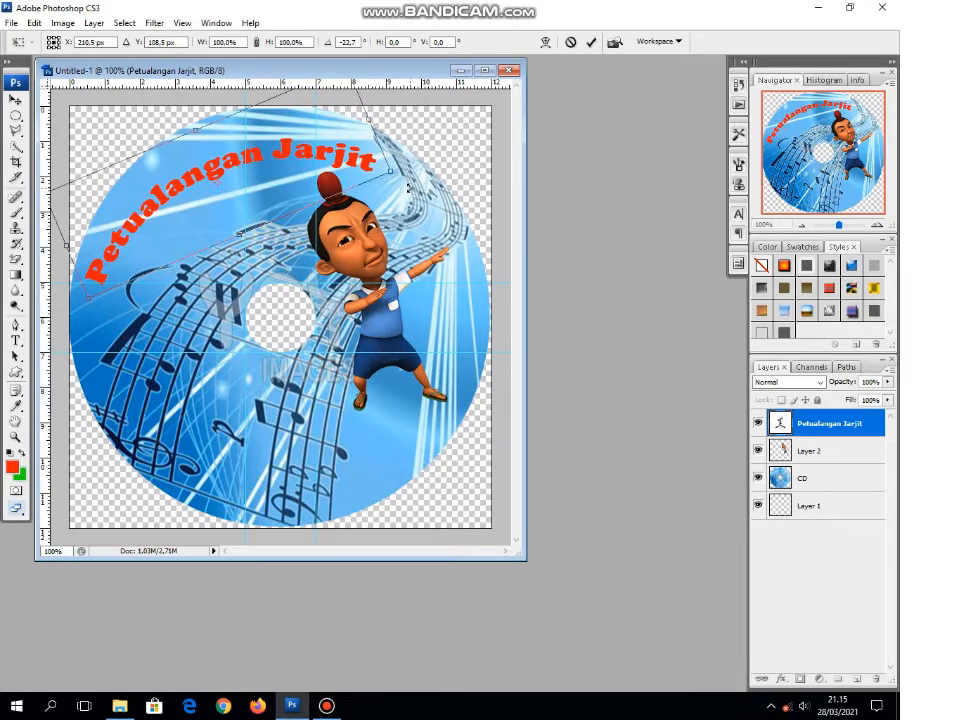
left_click_drag(408, 188, 423, 150)
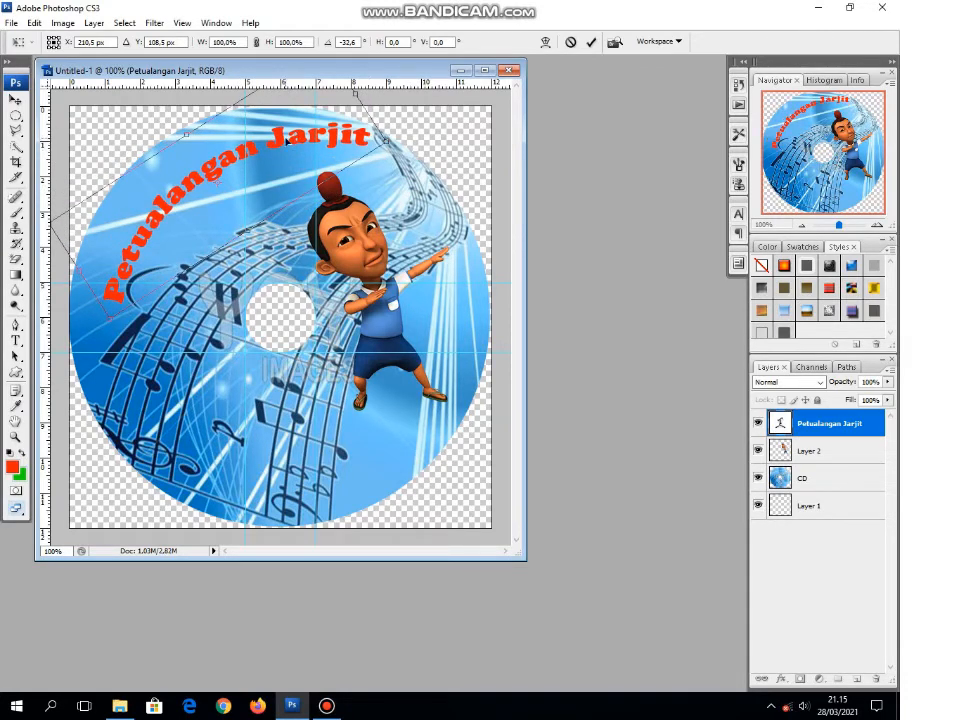
left_click_drag(283, 143, 265, 160)
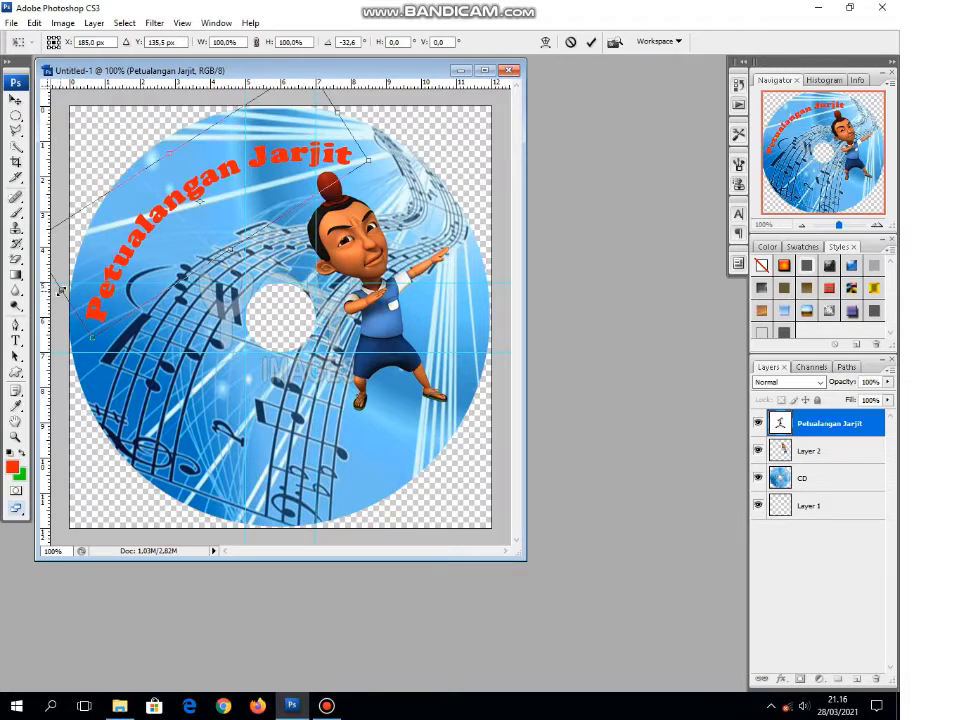
Step: Narrow the rotated title from both ends to about 91% width and apply the transform
left_click_drag(61, 290, 85, 291)
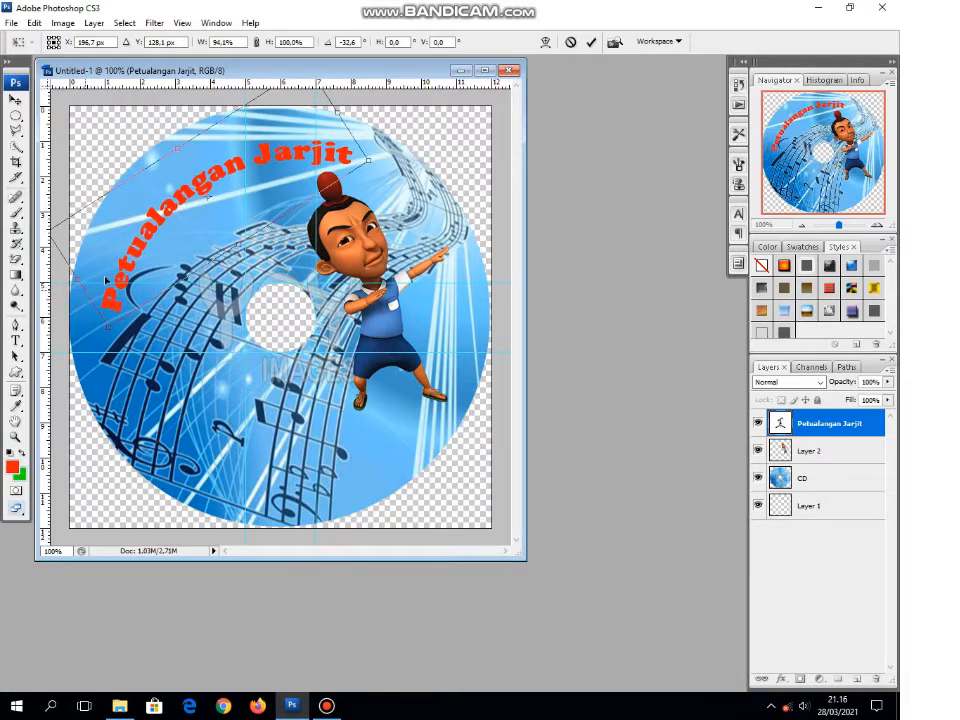
left_click_drag(337, 110, 329, 117)
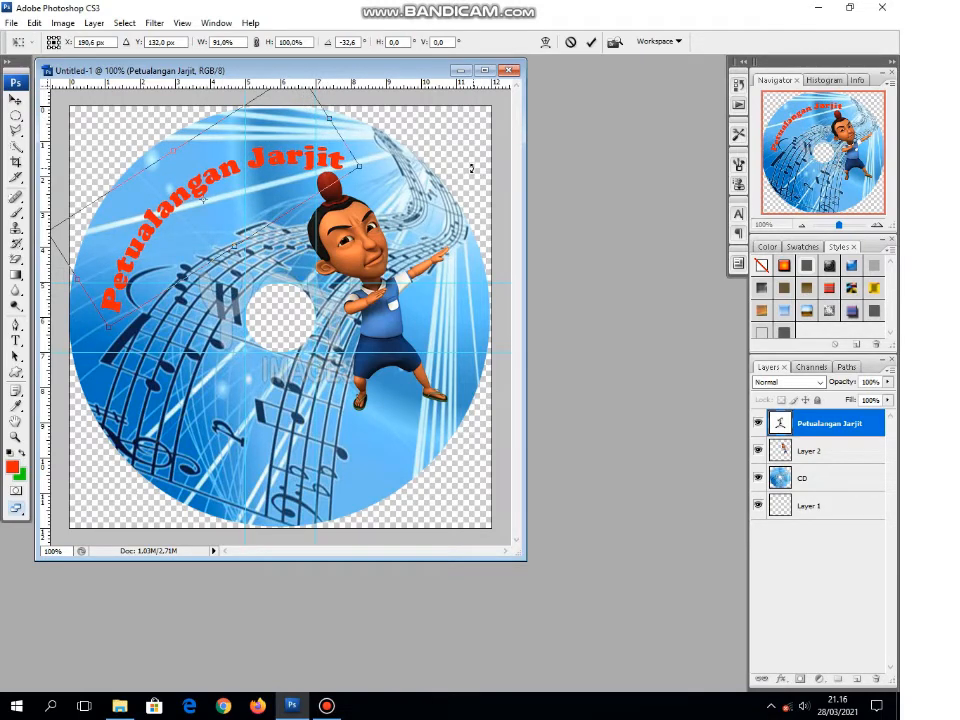
key("Return")
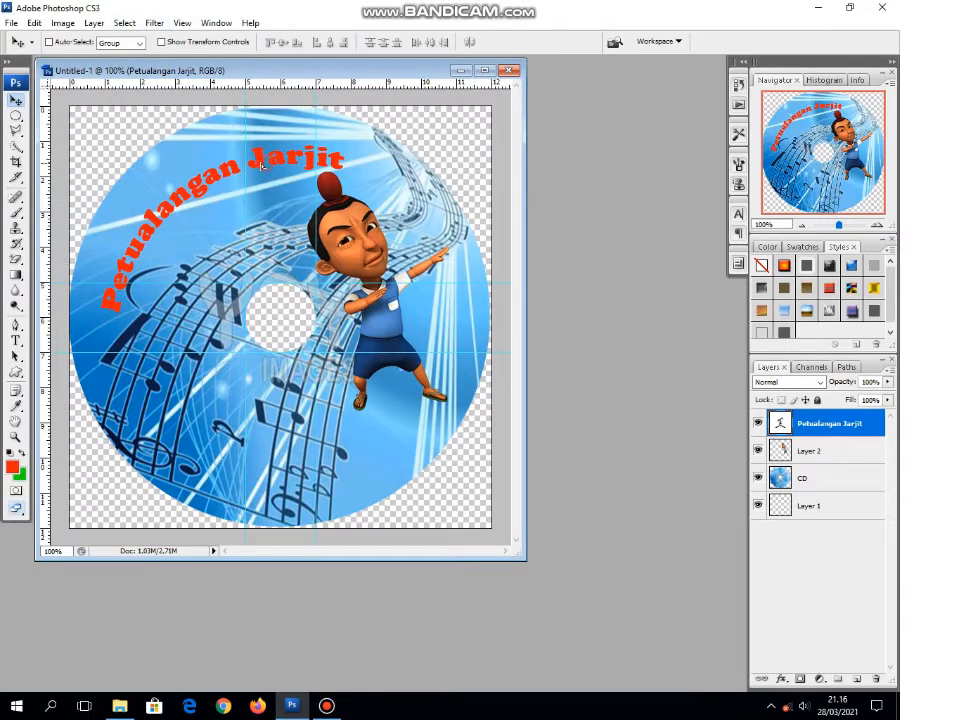
Step: Nudge the title slightly up and left, and give it Bevel and Emboss plus a 3 px outside stroke in near-white fcfbfb
mouse_move(267, 166)
left_mouse_down()
mouse_move(257, 169)
mouse_move(266, 166)
left_mouse_up()
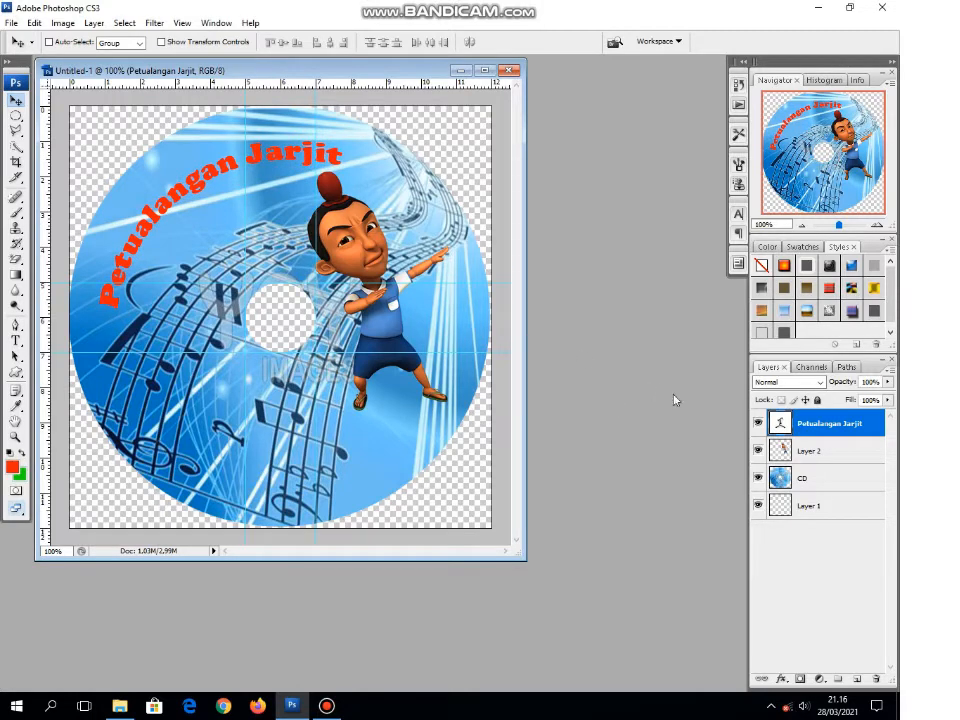
right_click(824, 426)
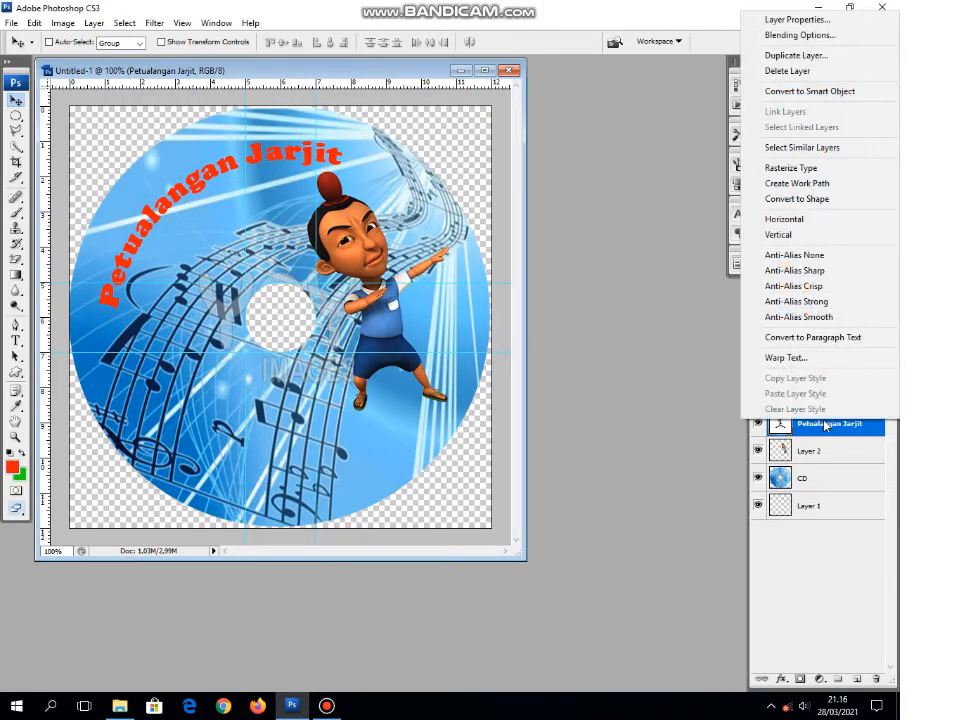
left_click(820, 37)
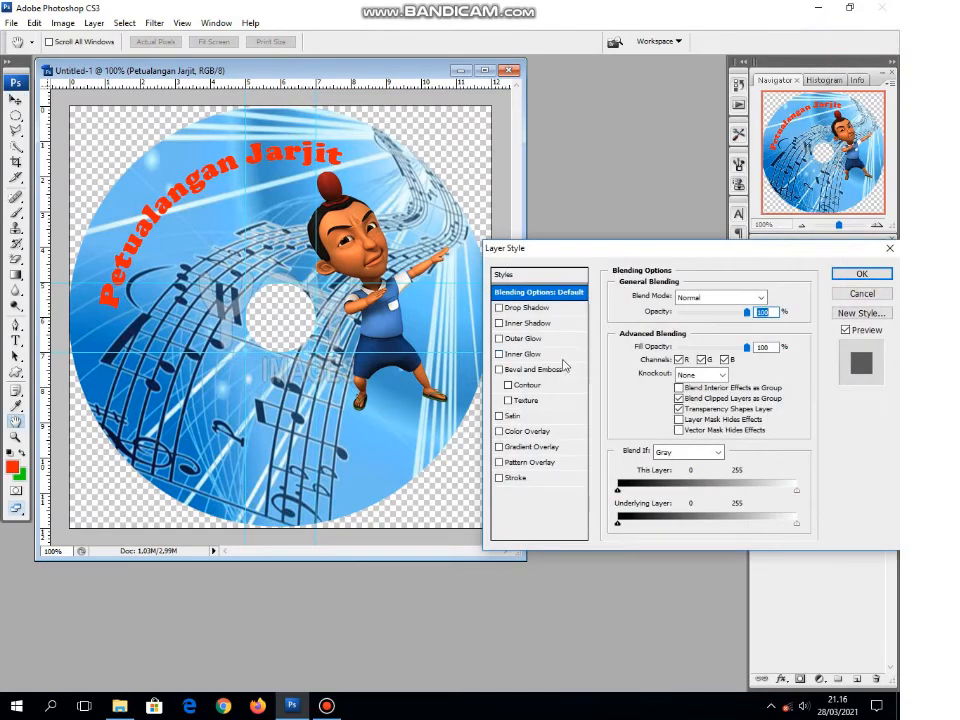
left_click(531, 370)
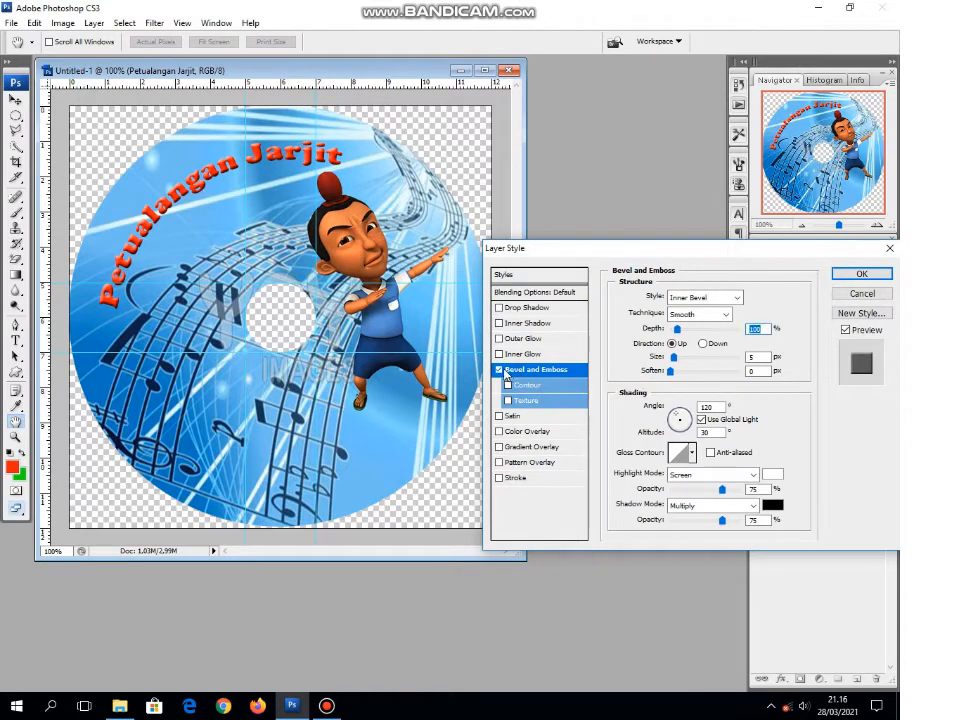
left_click(521, 478)
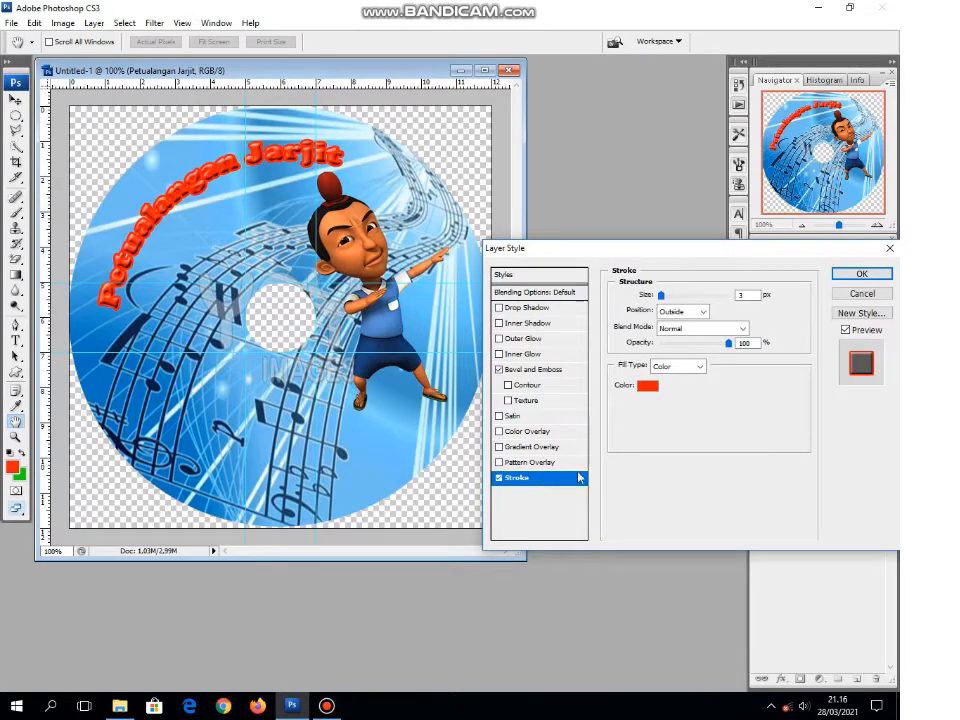
left_click(647, 386)
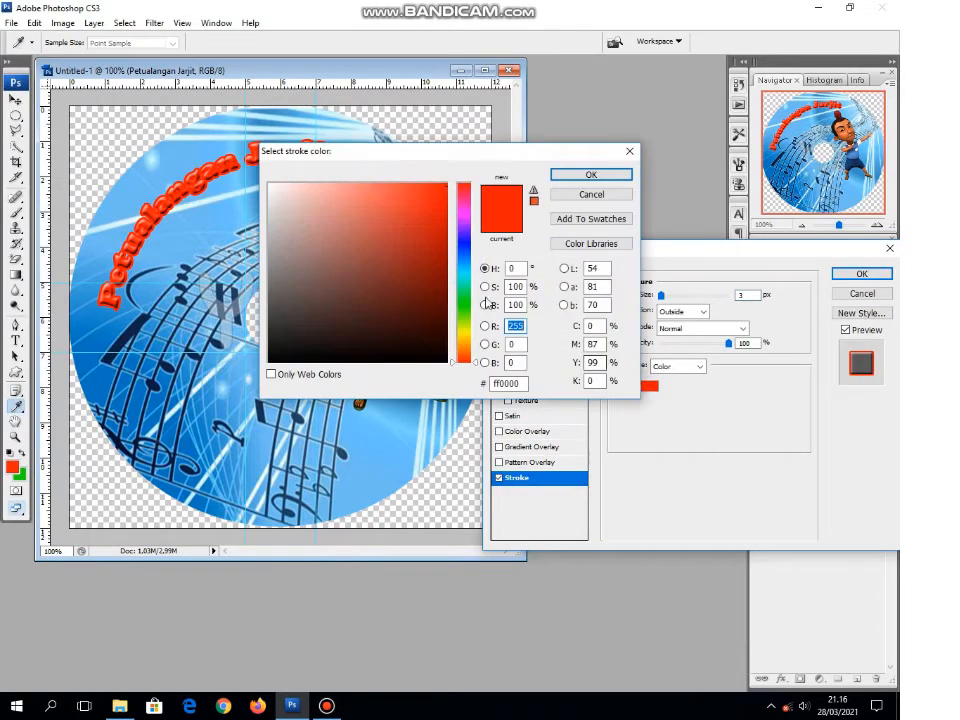
left_click(268, 185)
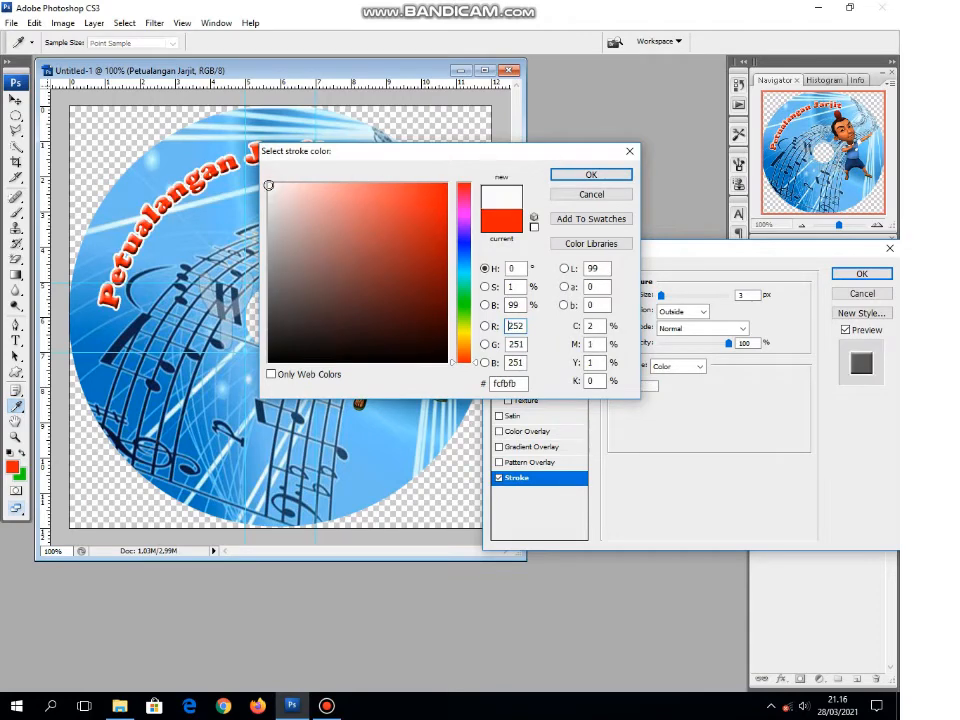
left_click(589, 176)
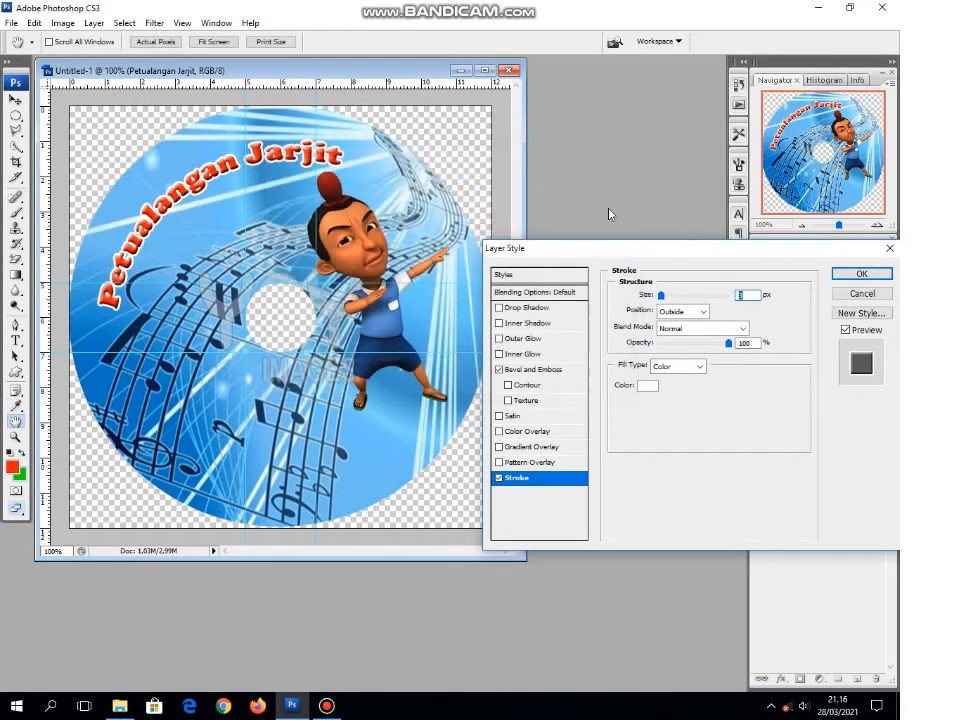
left_click(862, 274)
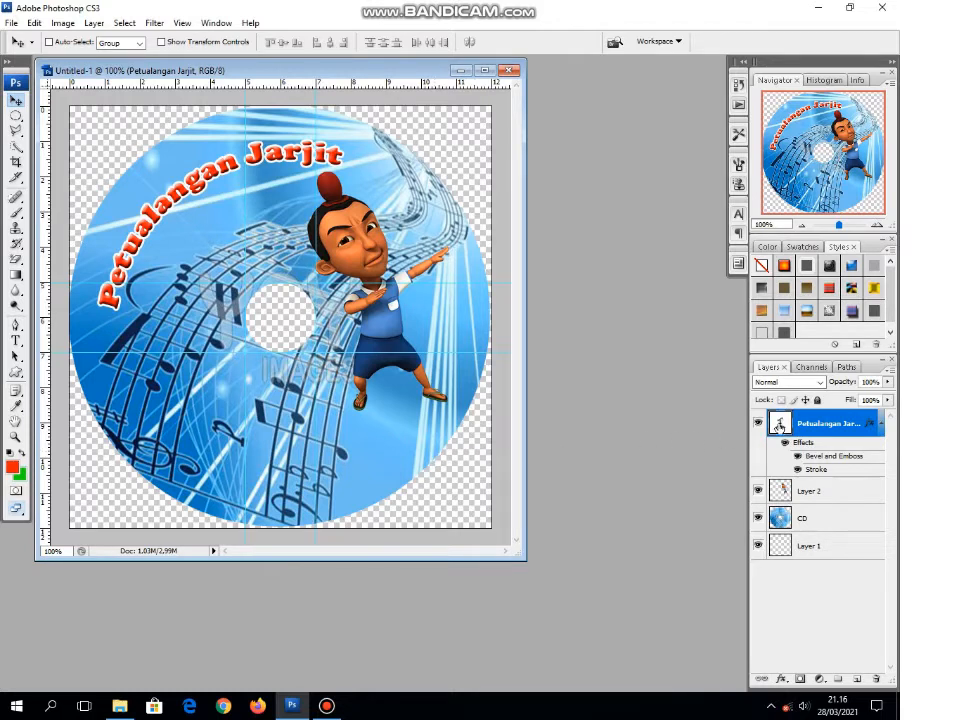
Step: Create a new layer named Brush above the title layer
left_click(97, 24)
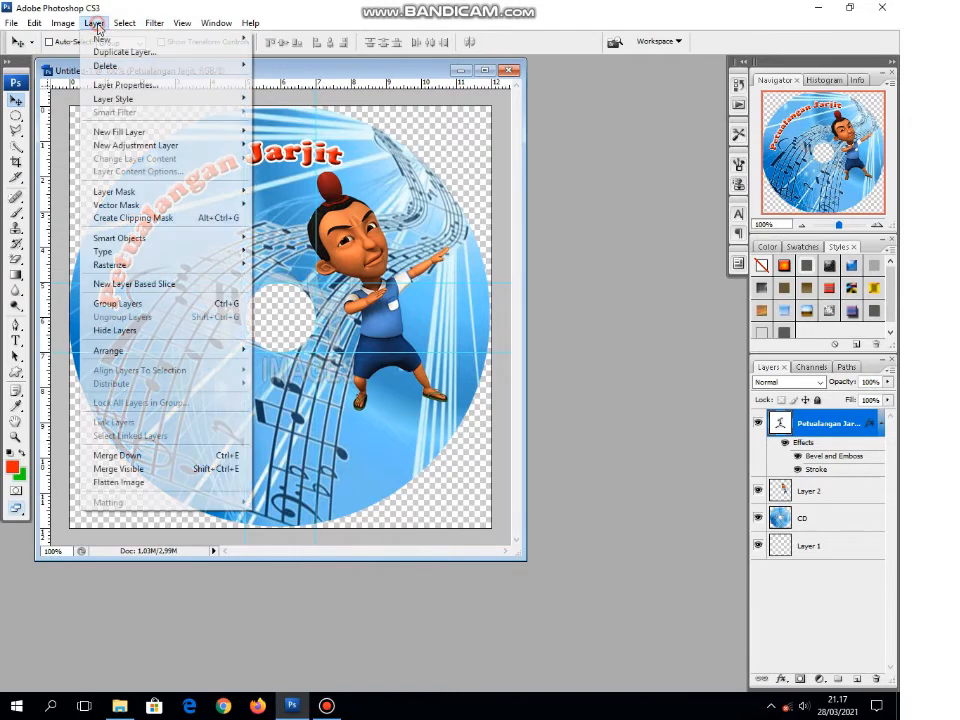
mouse_move(107, 40)
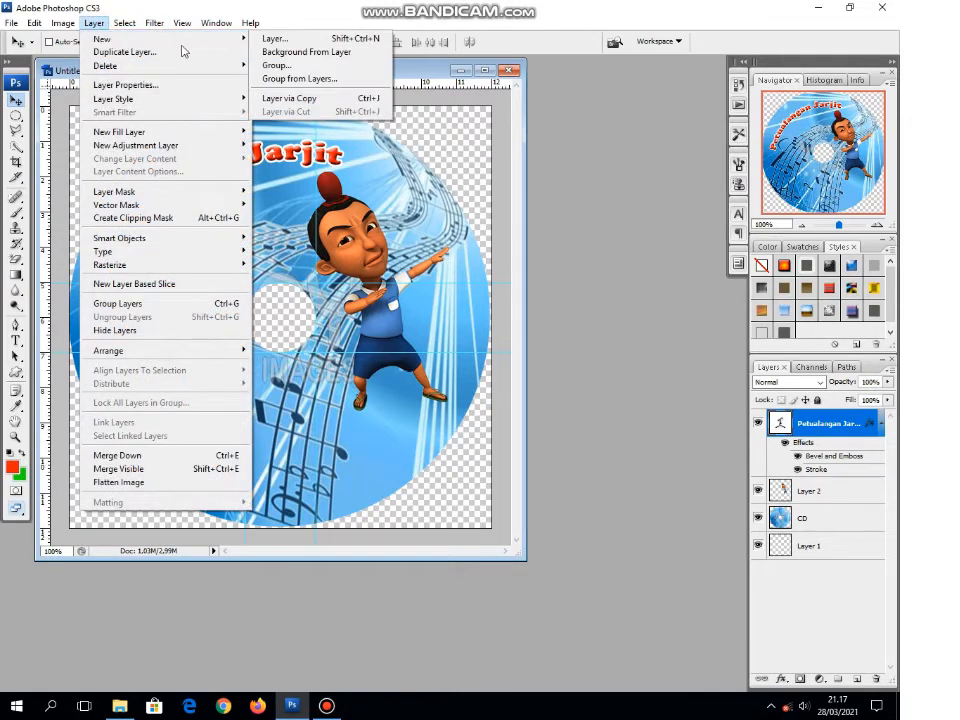
left_click(262, 39)
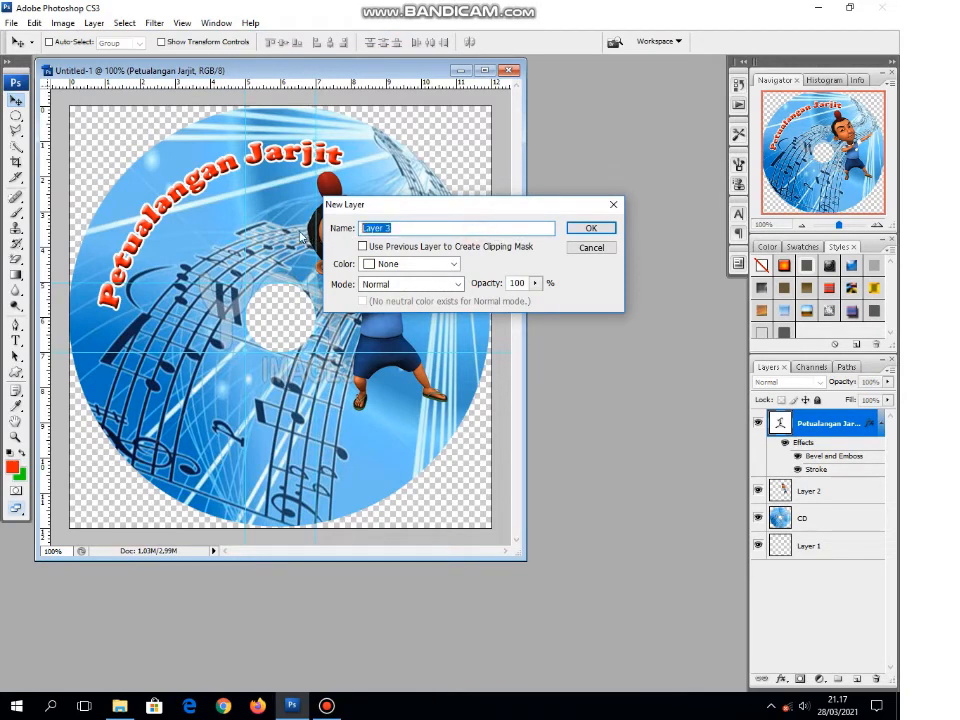
type("Brush")
left_click(591, 230)
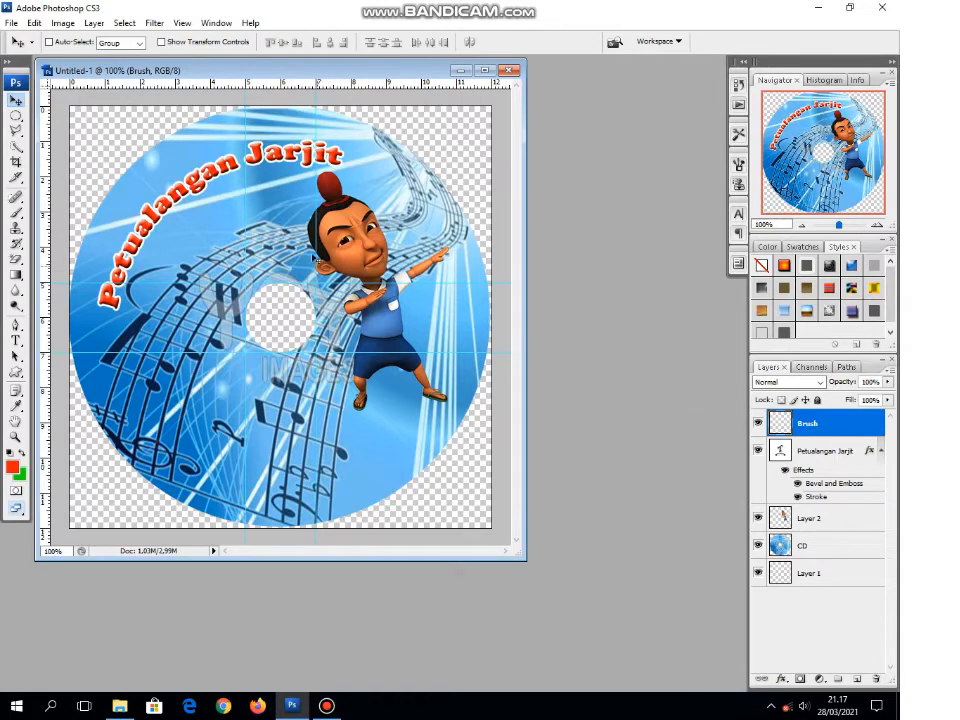
Step: Make a full-width rectangular selection across the lower part of the canvas, from about 8.7 cm down to its bottom edge
left_click(15, 116)
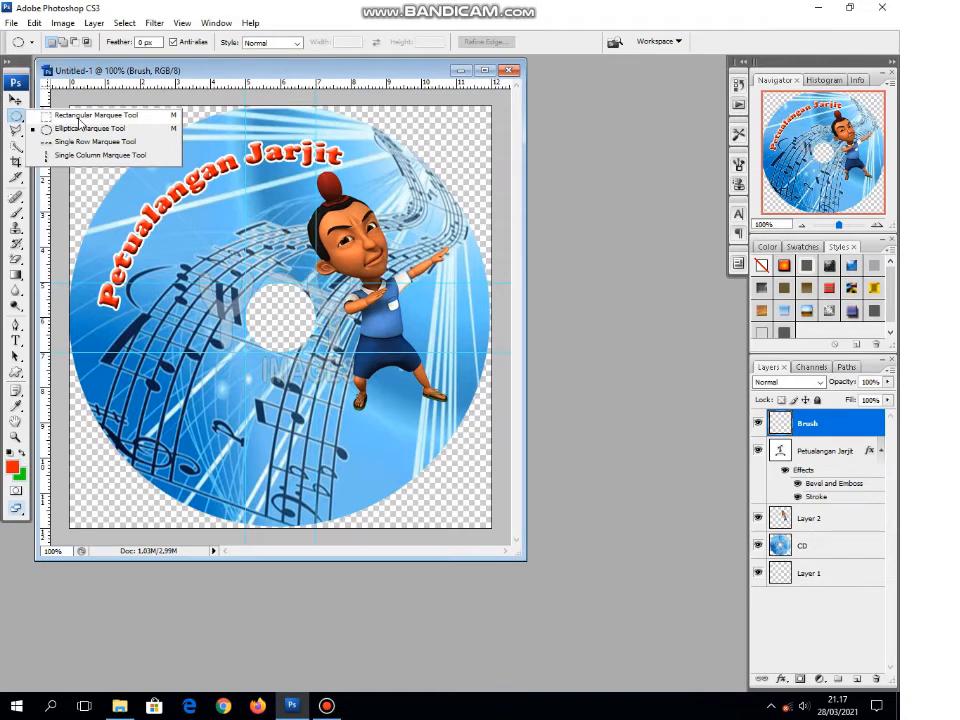
left_click(80, 117)
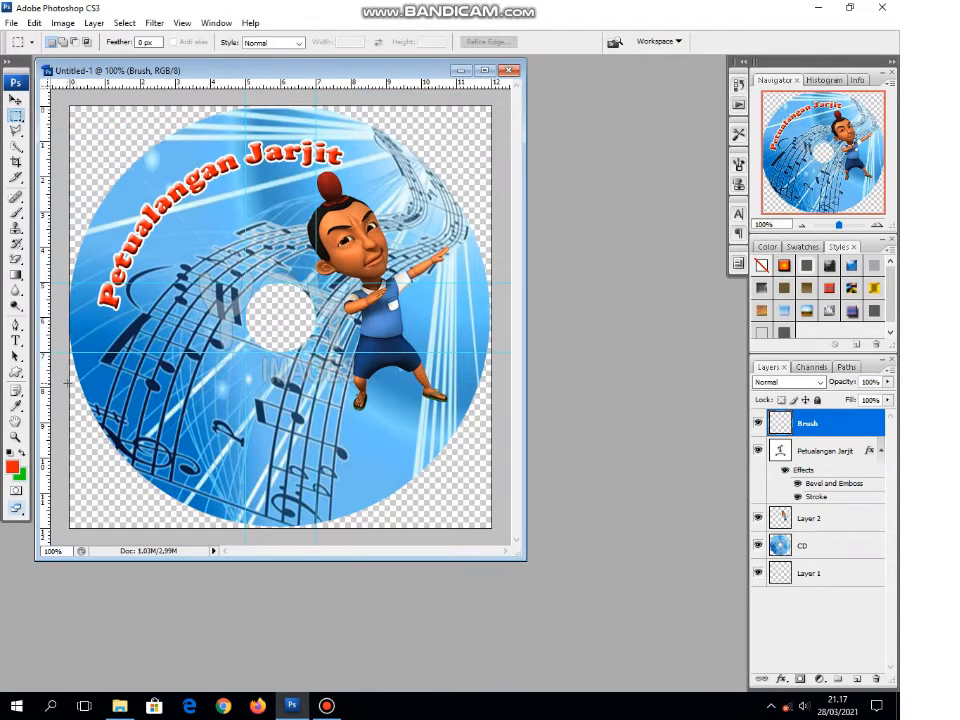
left_click_drag(68, 382, 490, 527)
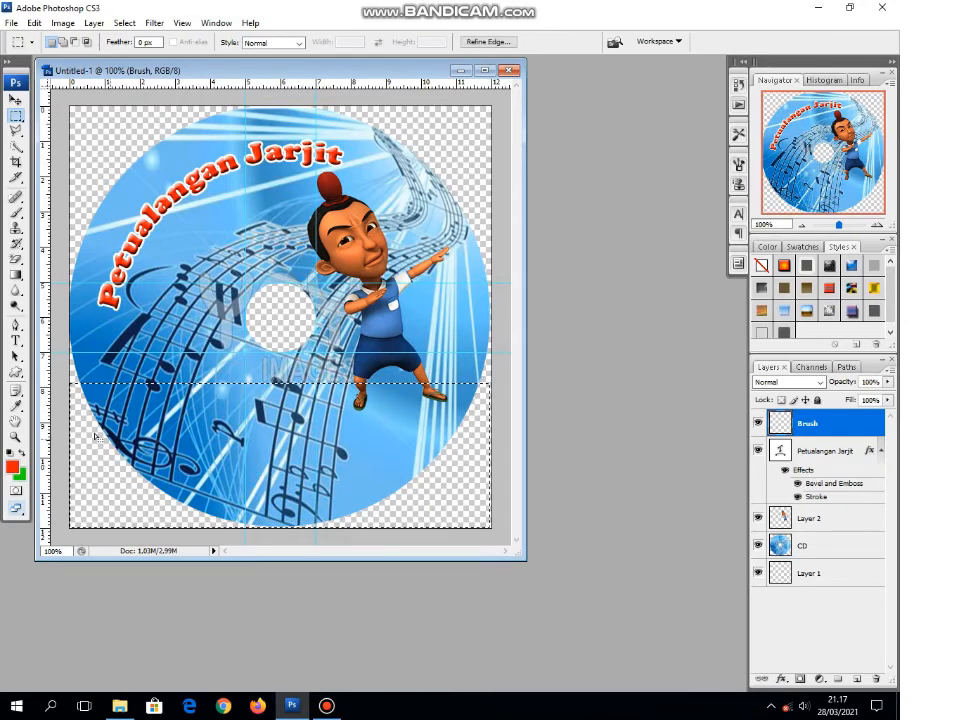
left_click(74, 412)
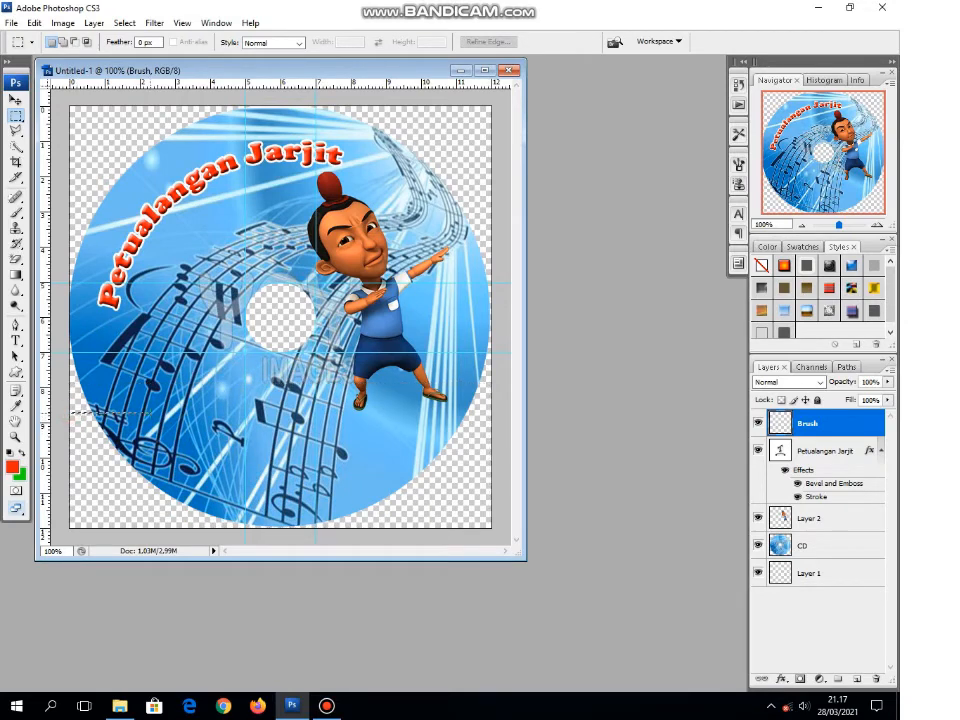
left_click_drag(378, 461, 499, 535)
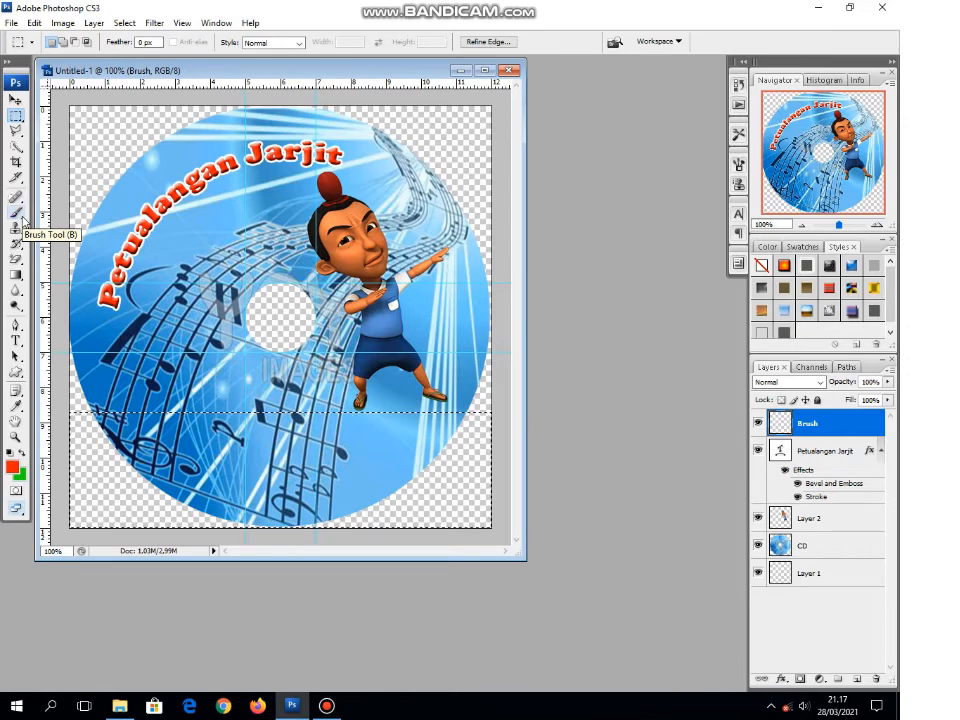
Step: Paint the selected band full of overlapping flowers with the 69 px flower brush and foreground color fefefe, and deselect
left_click_drag(21, 219, 65, 216)
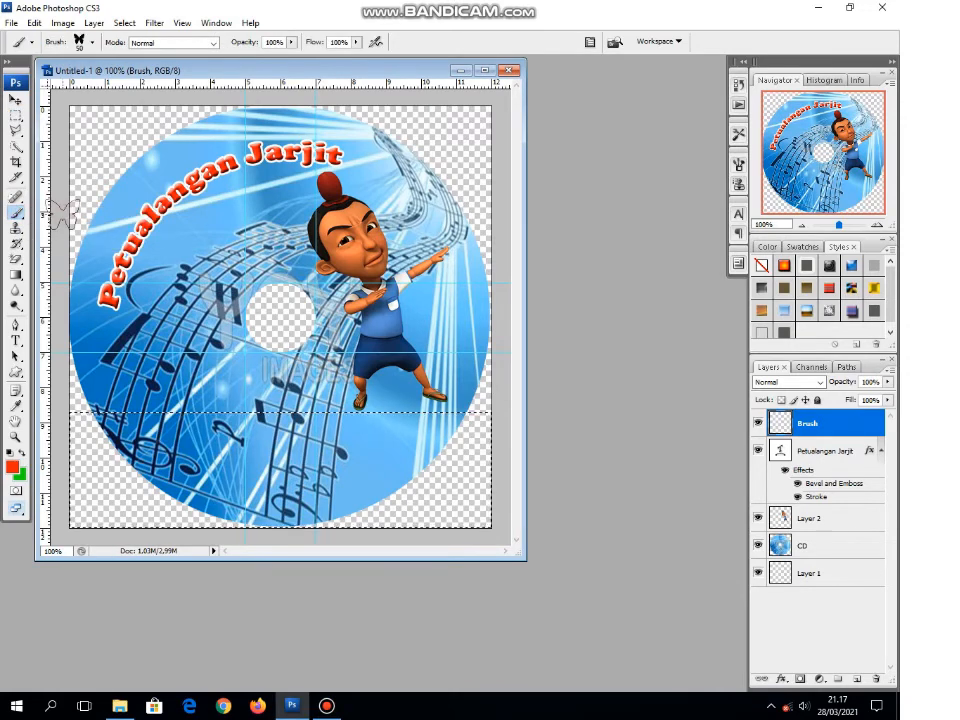
left_click(90, 45)
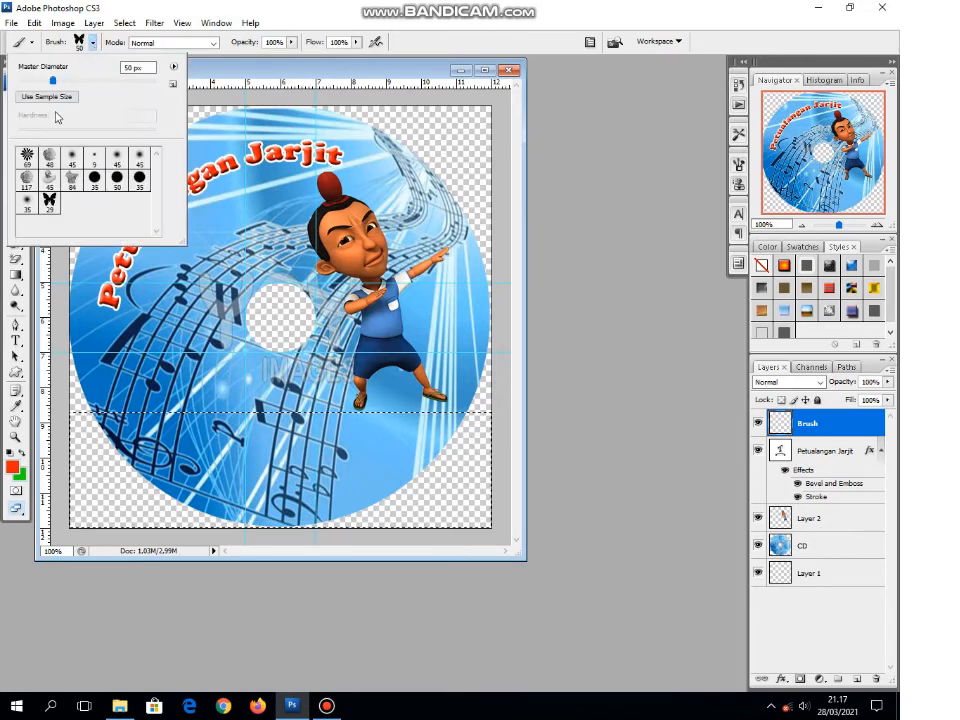
left_click(27, 158)
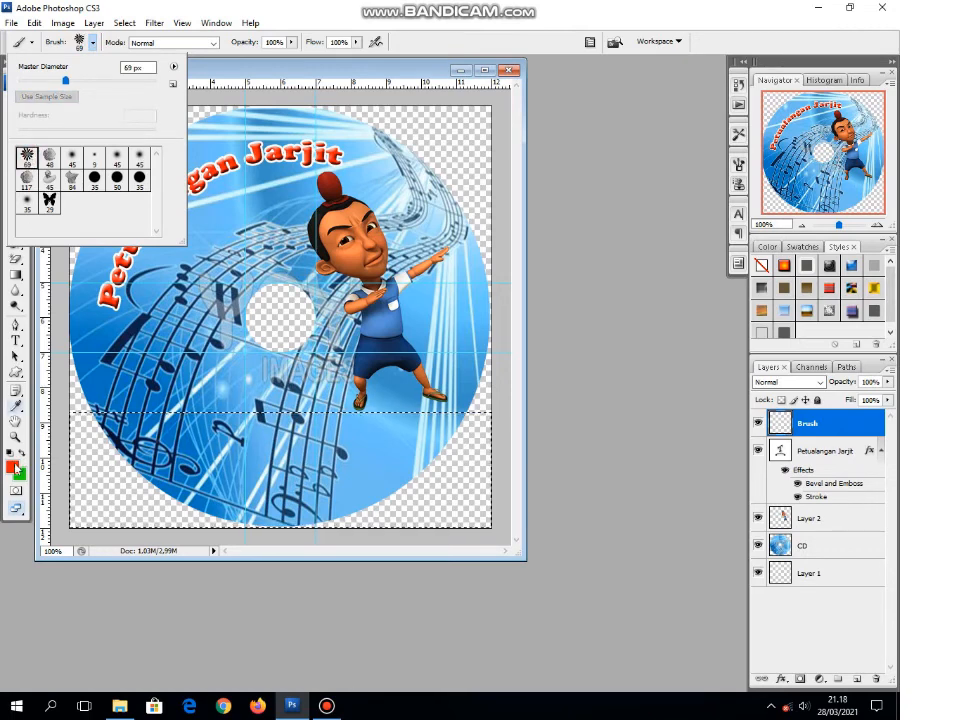
left_click(11, 467)
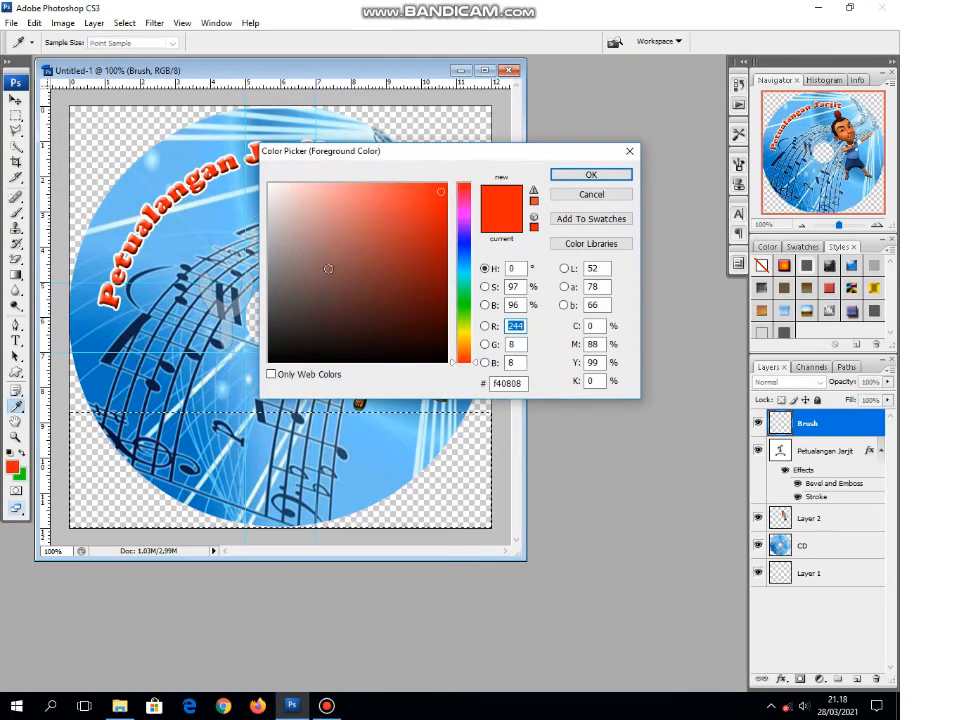
left_click(269, 186)
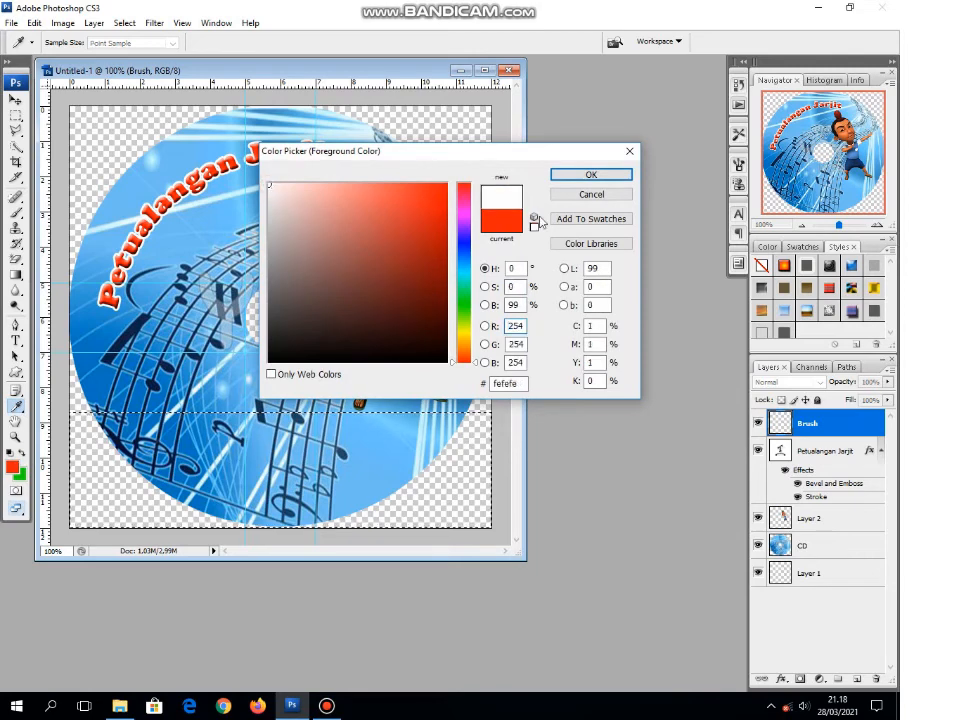
left_click(594, 175)
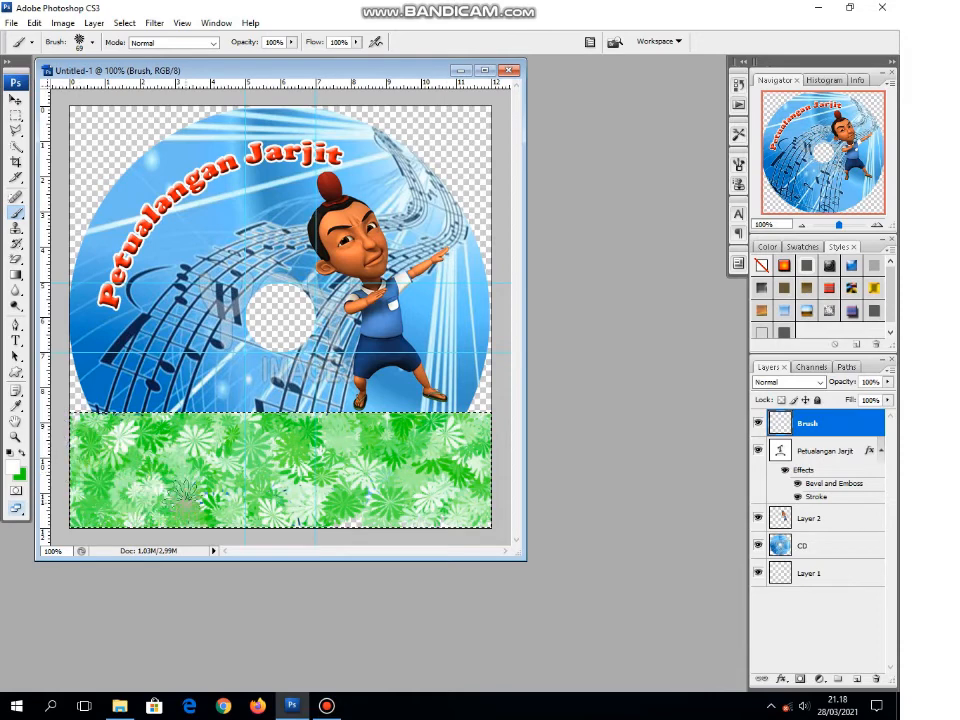
mouse_move(412, 512)
left_mouse_down()
mouse_move(497, 505)
mouse_move(499, 494)
left_mouse_up()
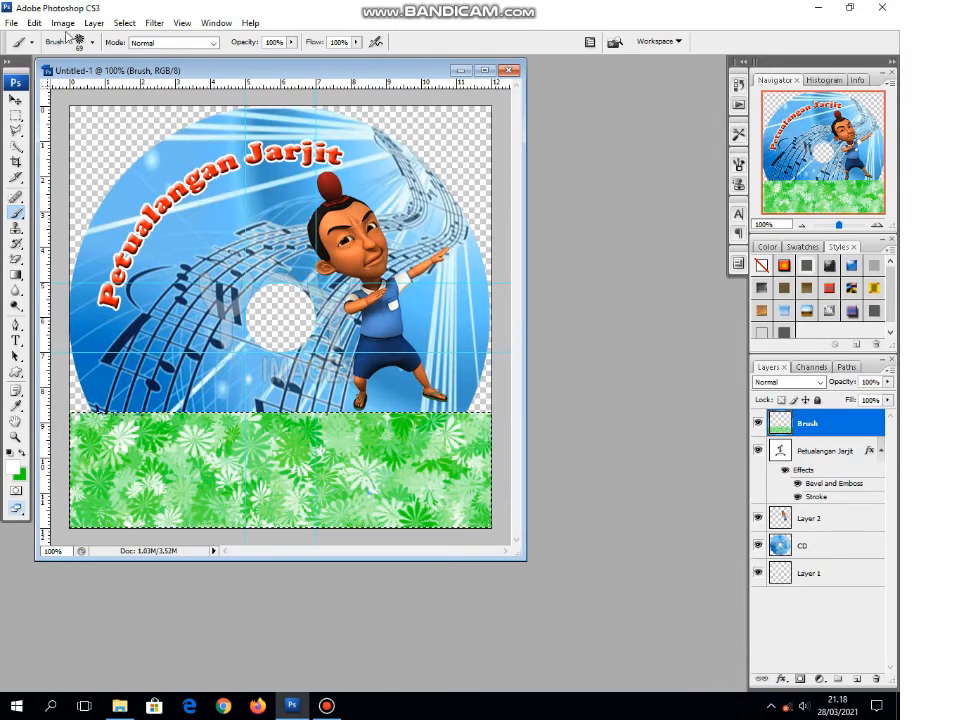
left_click(124, 26)
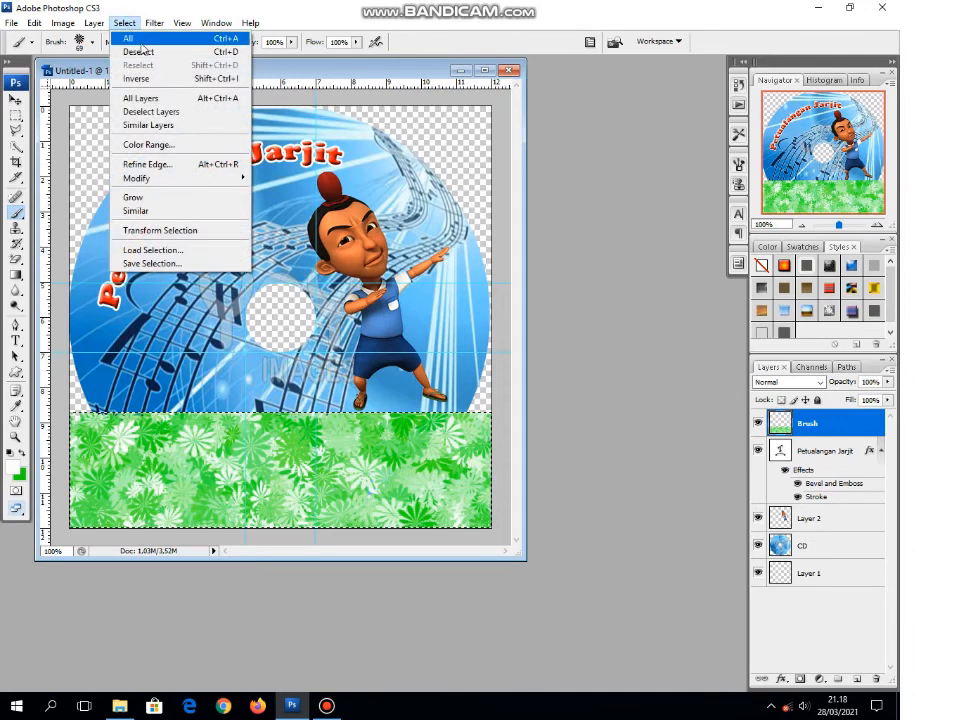
left_click(142, 53)
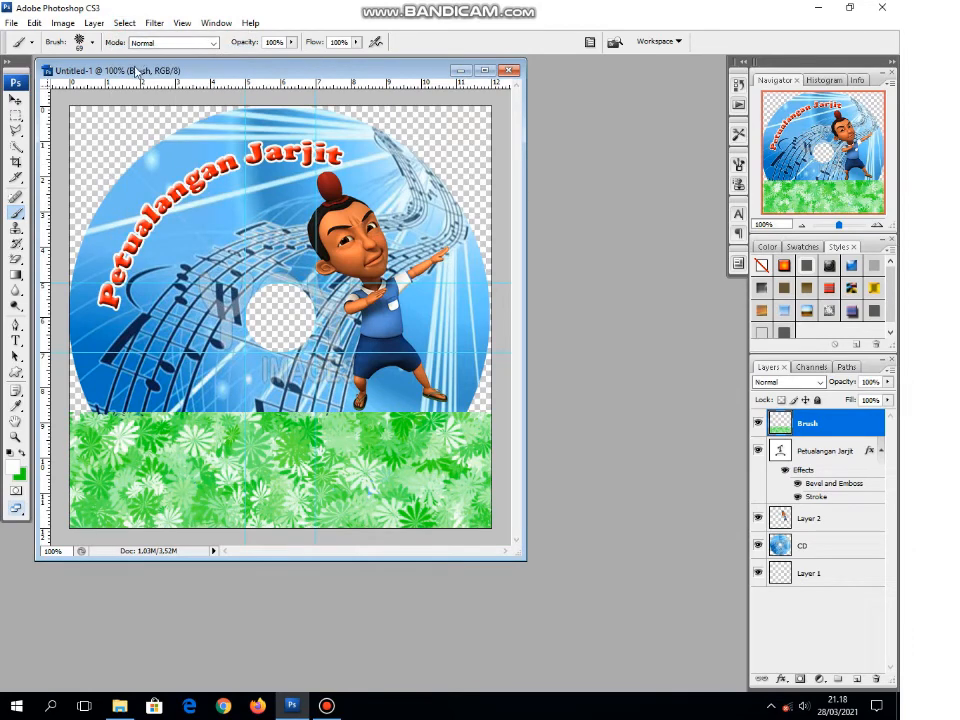
Step: Trim the flower band to the disc's outline by deleting everything outside a circular selection around the disc, and deselect
left_click(17, 120)
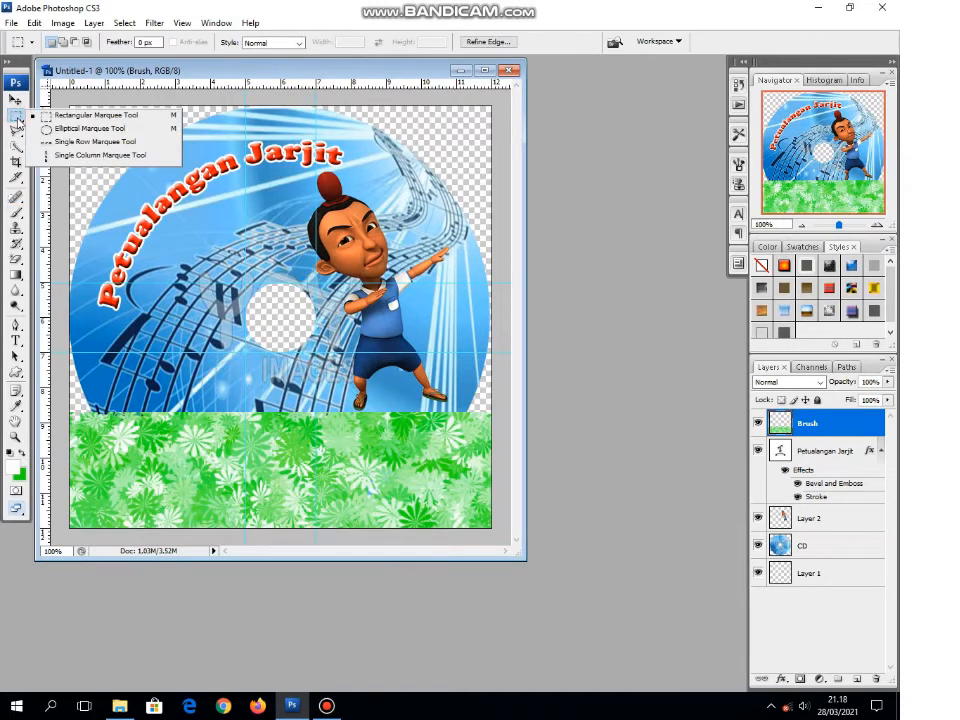
left_click(89, 130)
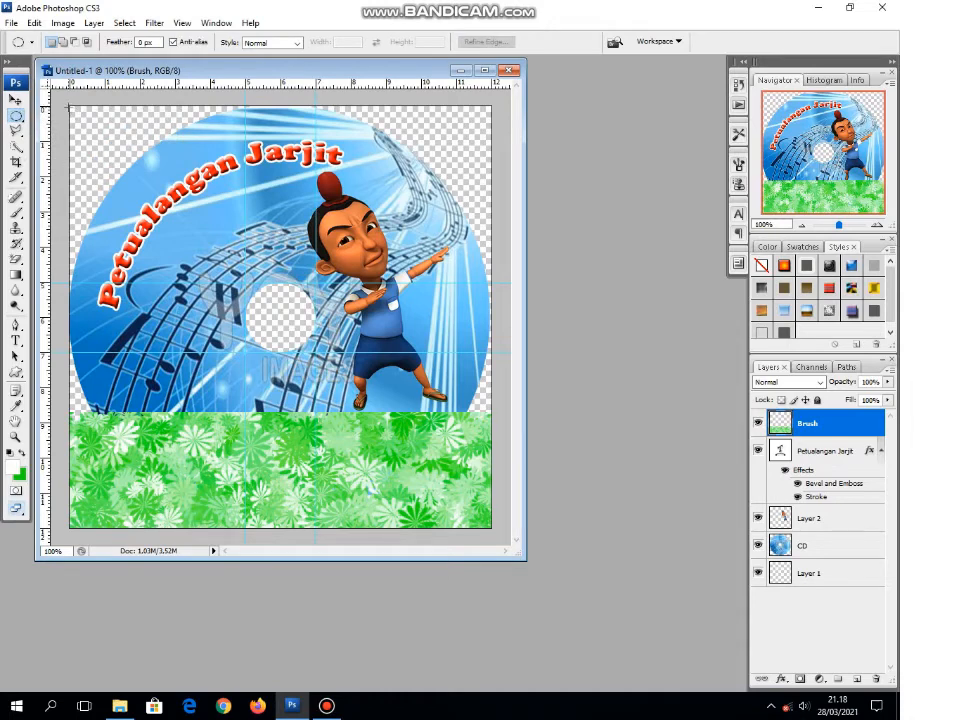
left_click_drag(68, 104, 165, 226)
left_click_drag(264, 332, 487, 514)
left_click(126, 23)
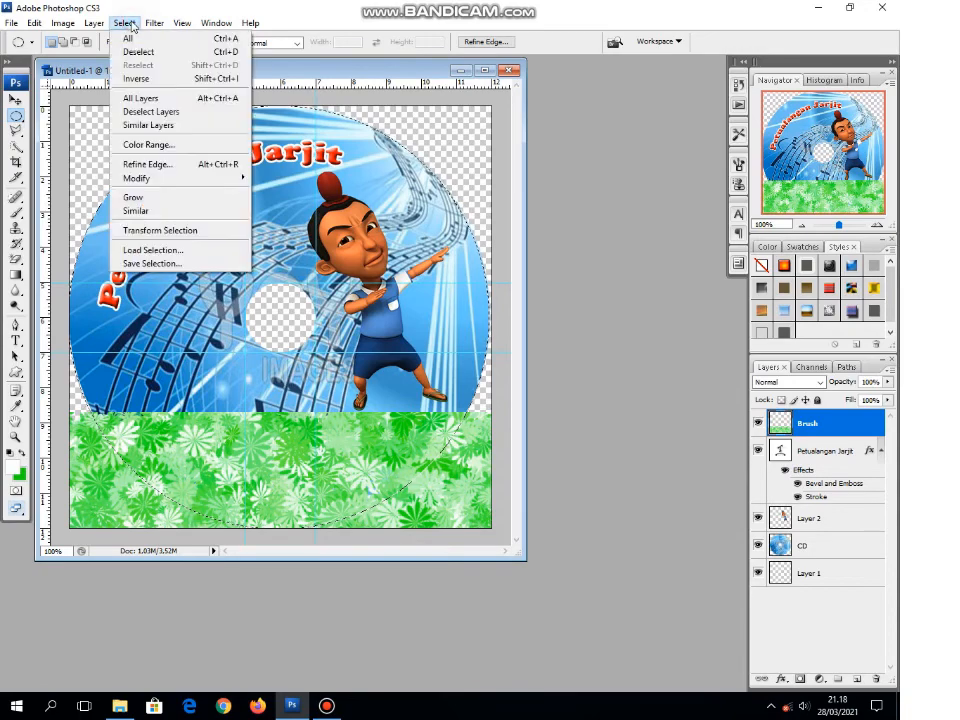
left_click(157, 79)
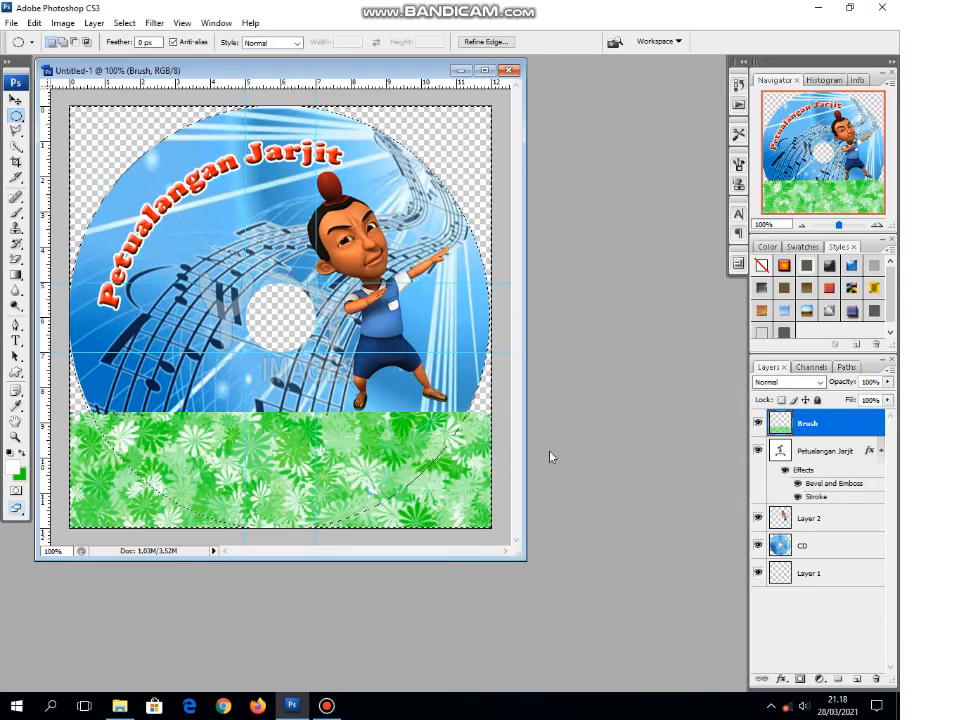
key("Delete")
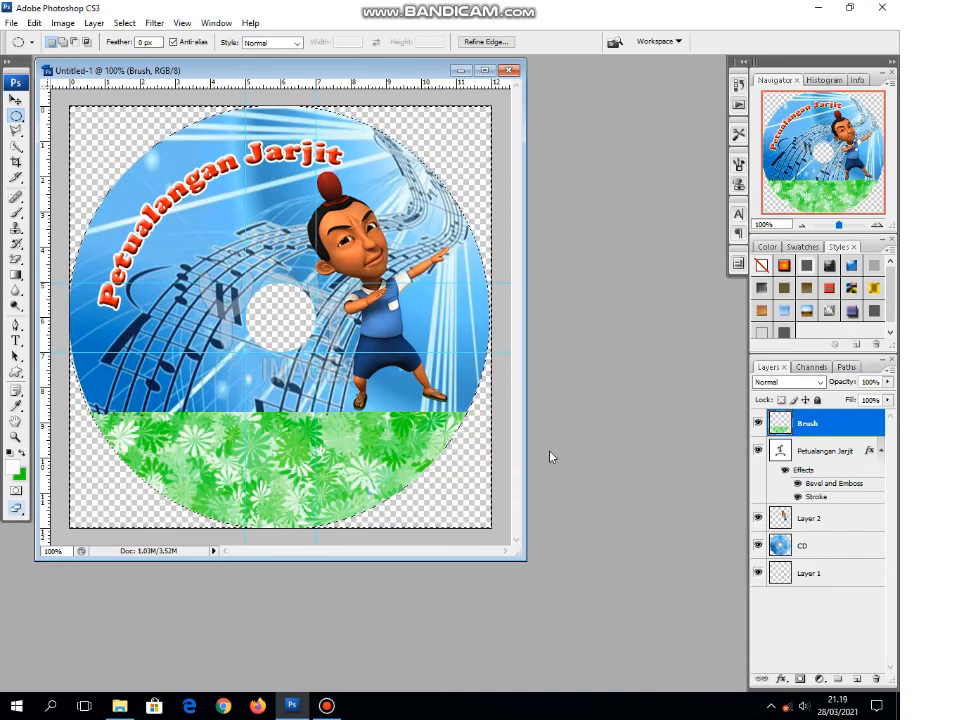
left_click(124, 23)
left_click(137, 52)
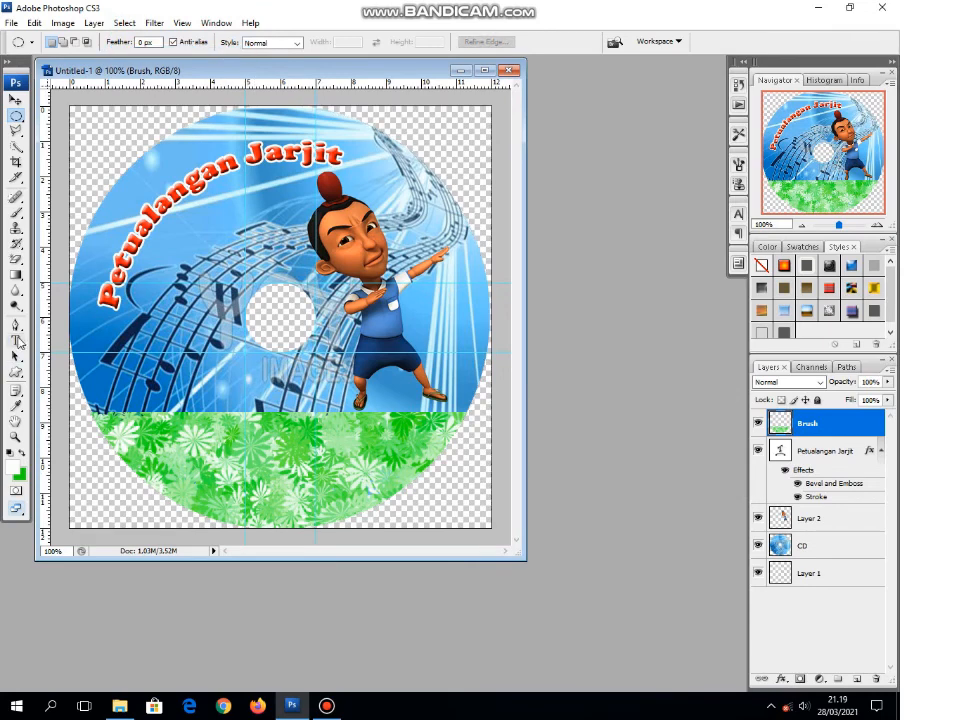
Step: Add a black 24 pt Cooper Black text on the flower band with the first line "Diedit oleh :"
left_click(17, 341)
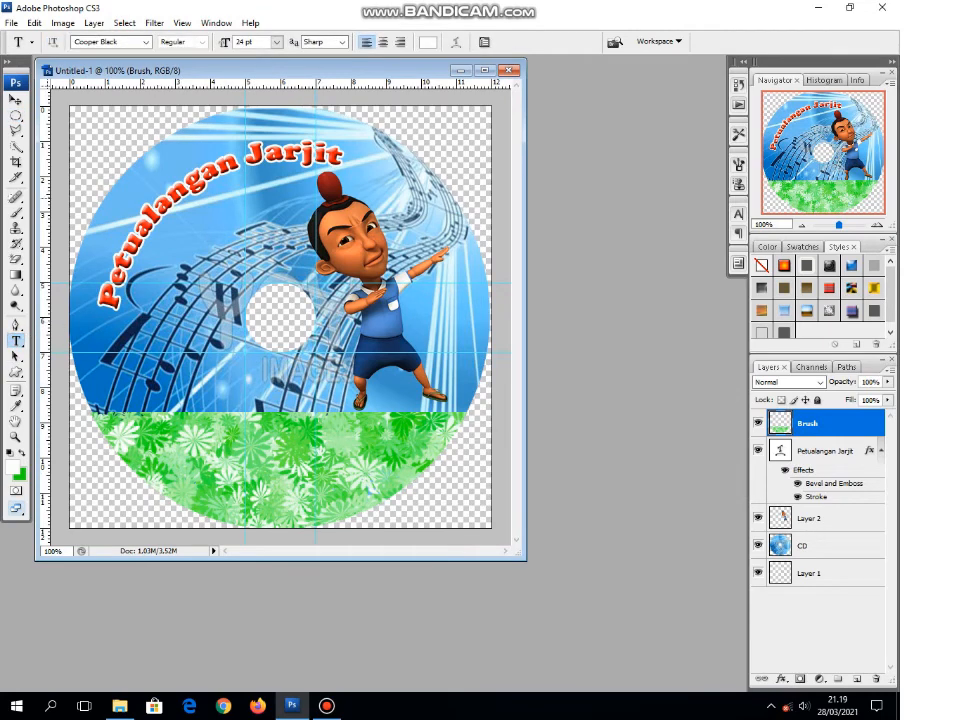
left_click(428, 42)
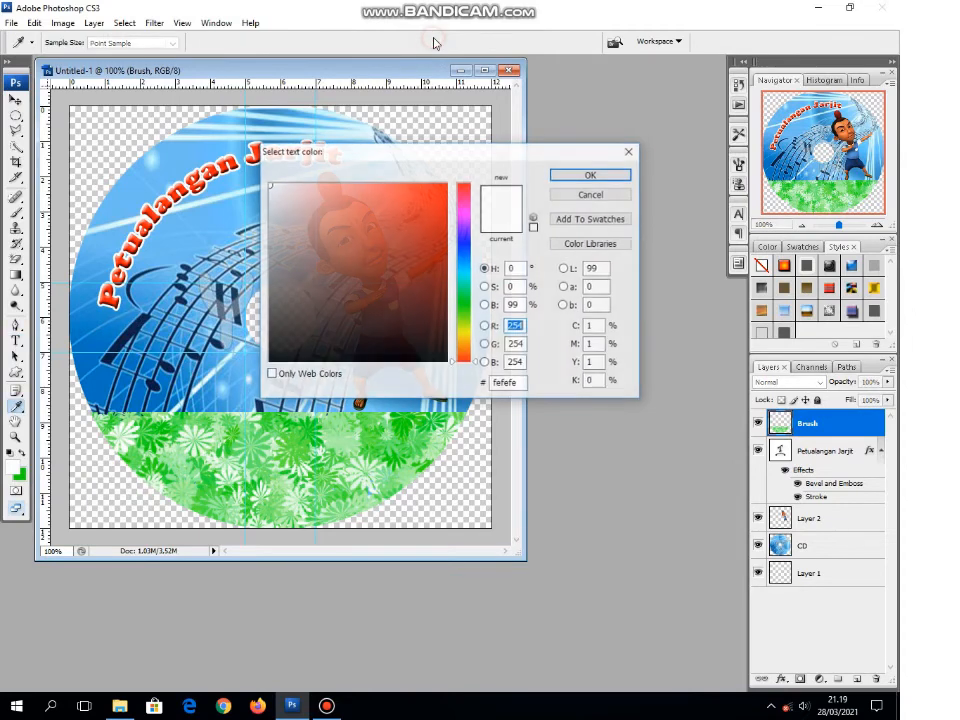
left_click(438, 360)
left_click(587, 176)
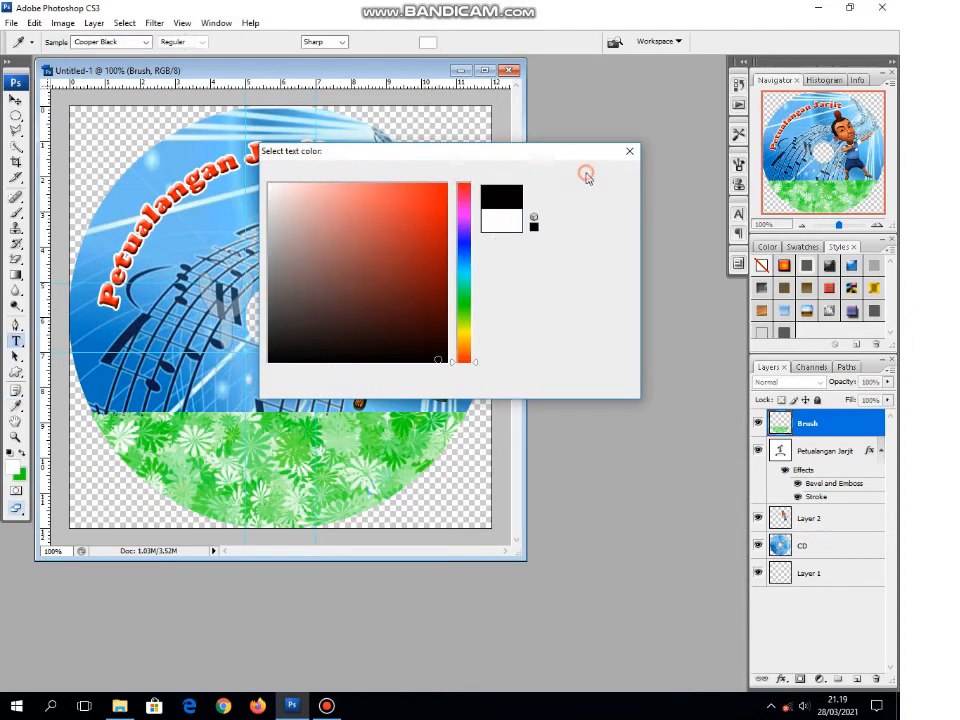
left_click(170, 450)
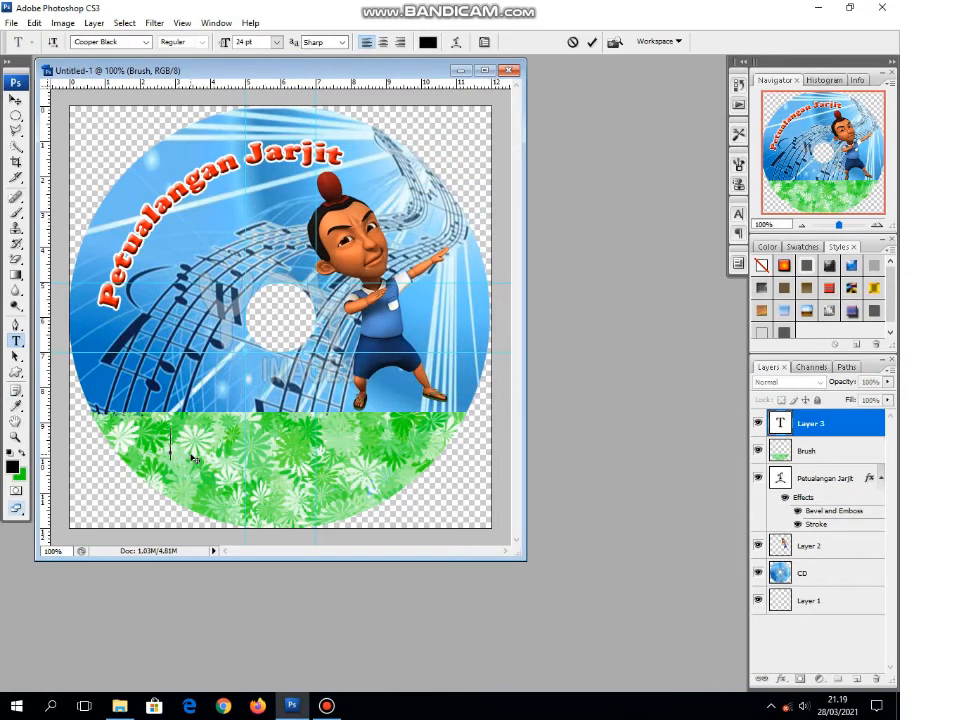
type("Die")
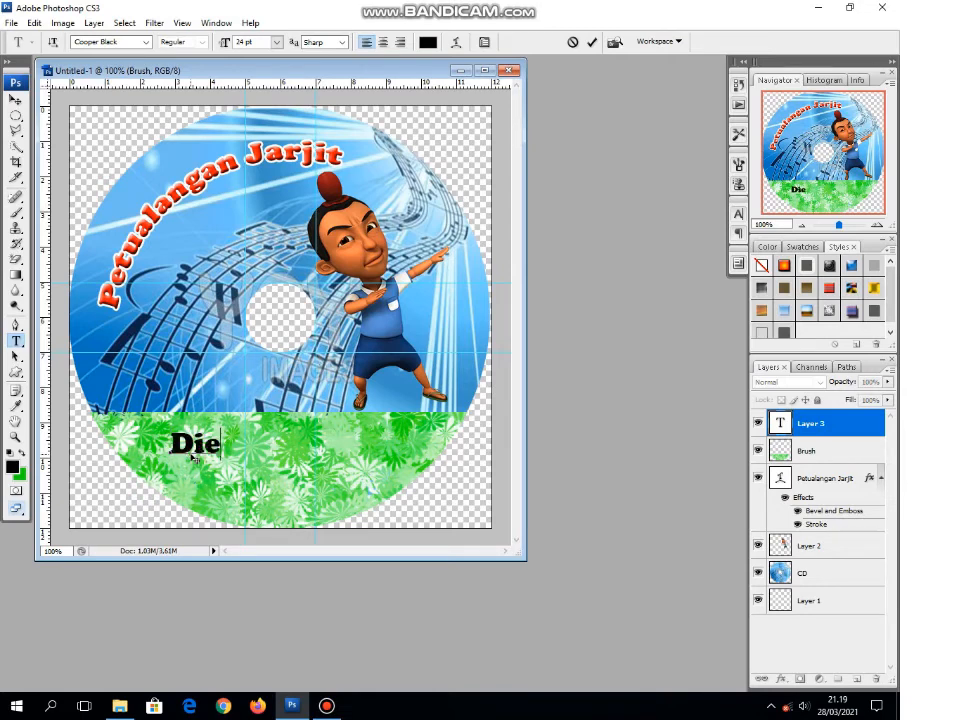
type("dit")
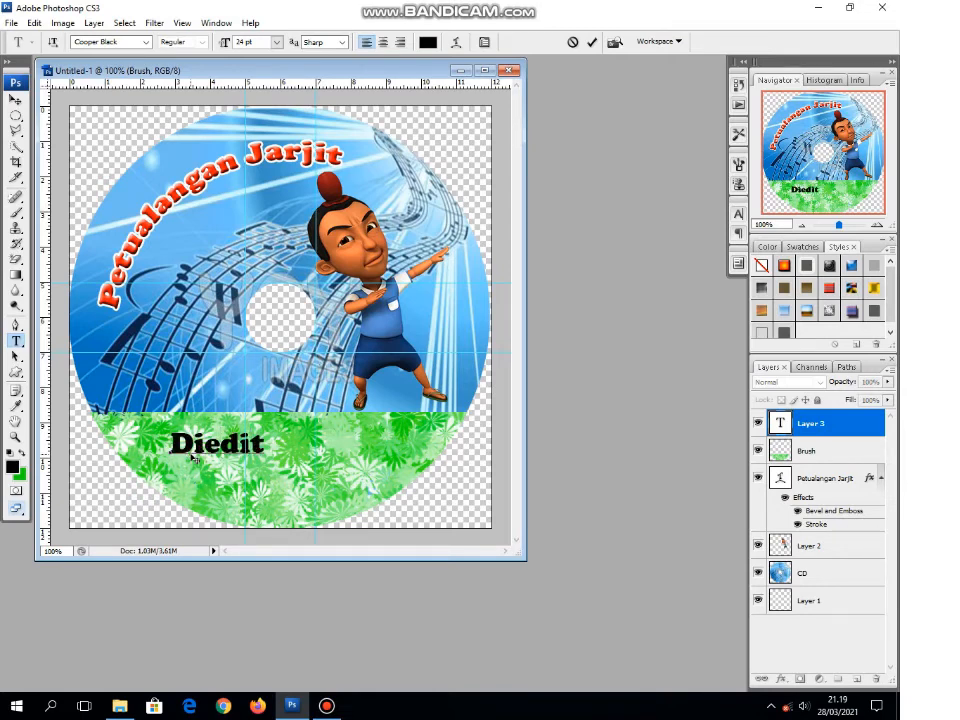
type(" oleh :")
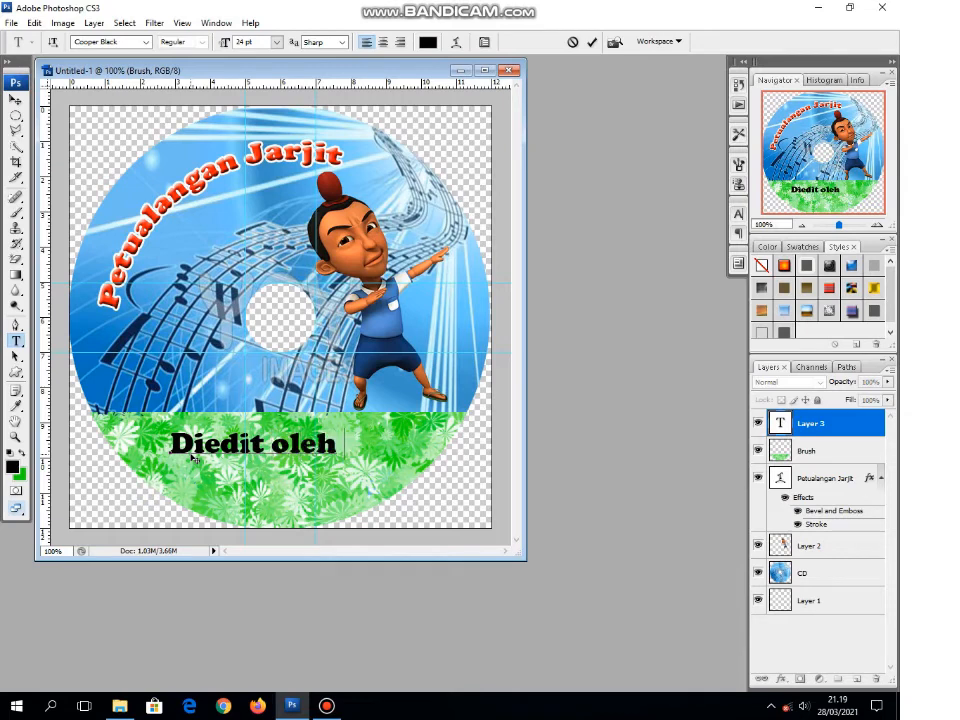
Step: Enter the editor's full name as the second line of the credit text
key("Return")
type("Caur")
key("BackSpace")
key("BackSpace")
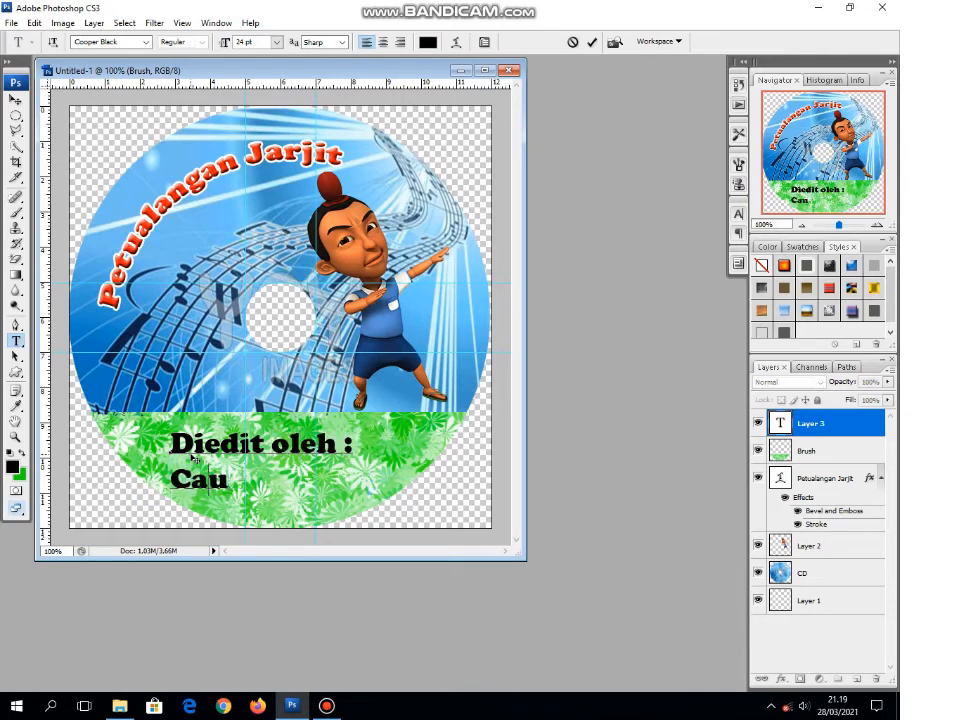
type("tur ")
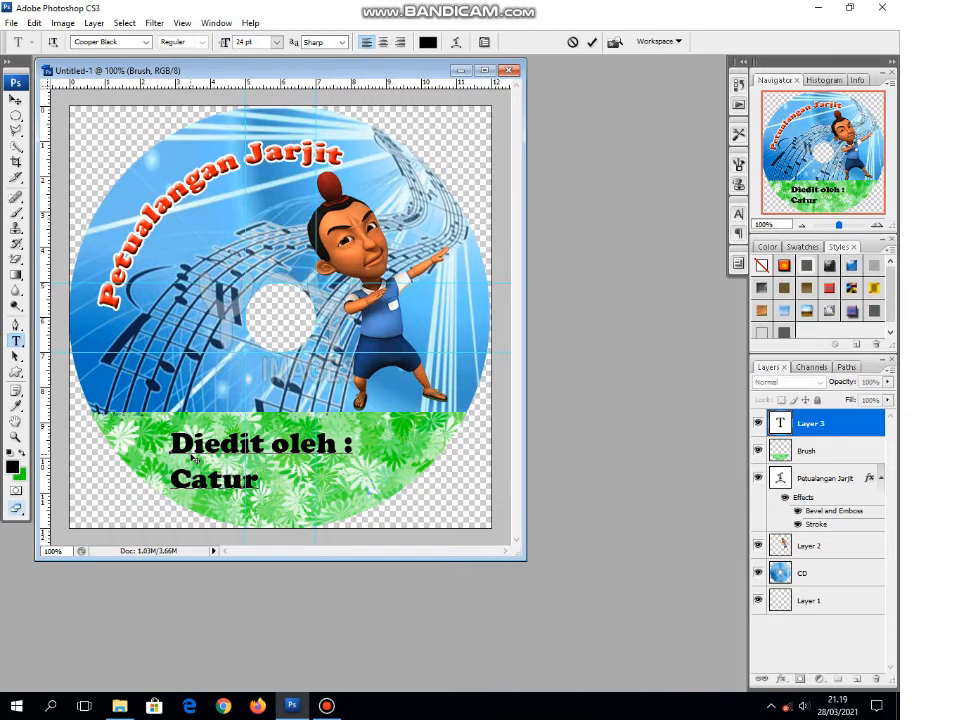
type("Praseti")
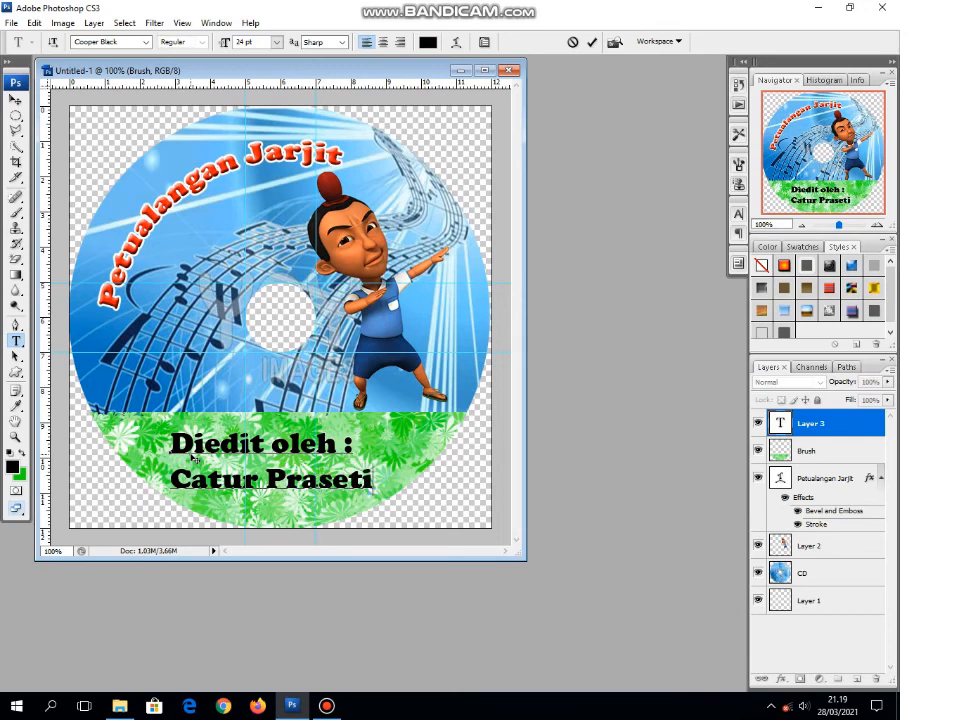
type("yo")
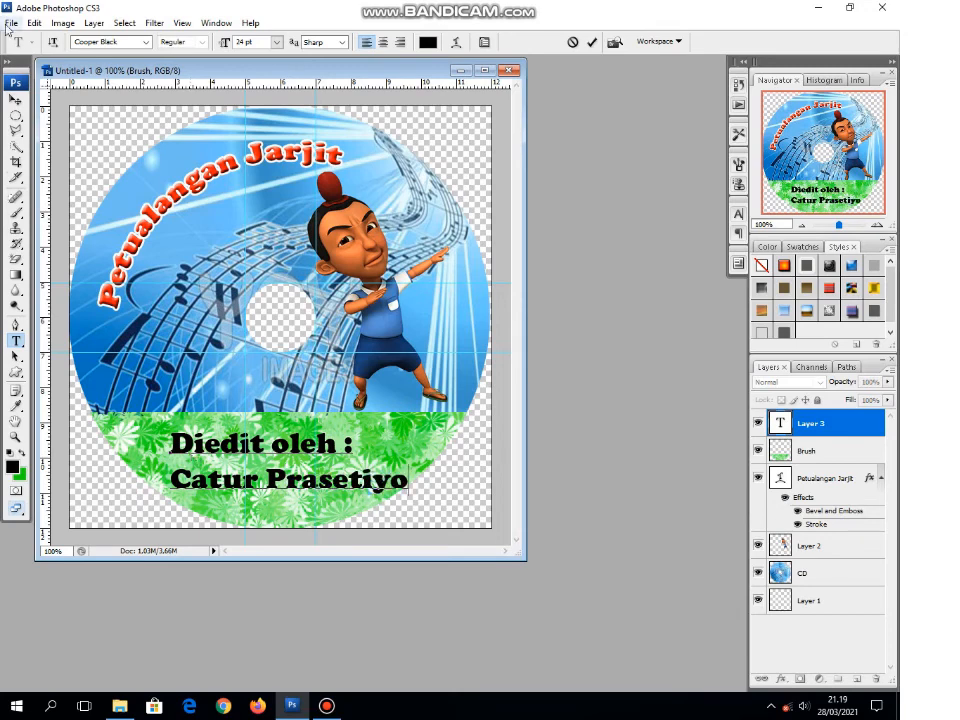
Step: Center-align the two-line credit text and move it to the middle of the flower band
left_click(15, 99)
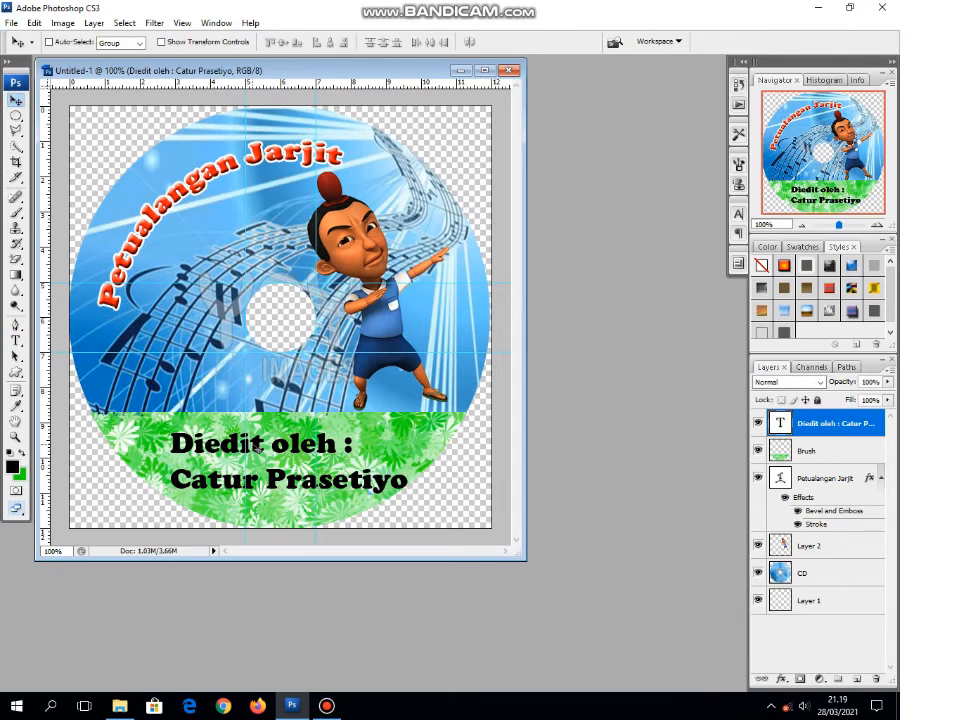
left_click_drag(257, 445, 259, 439)
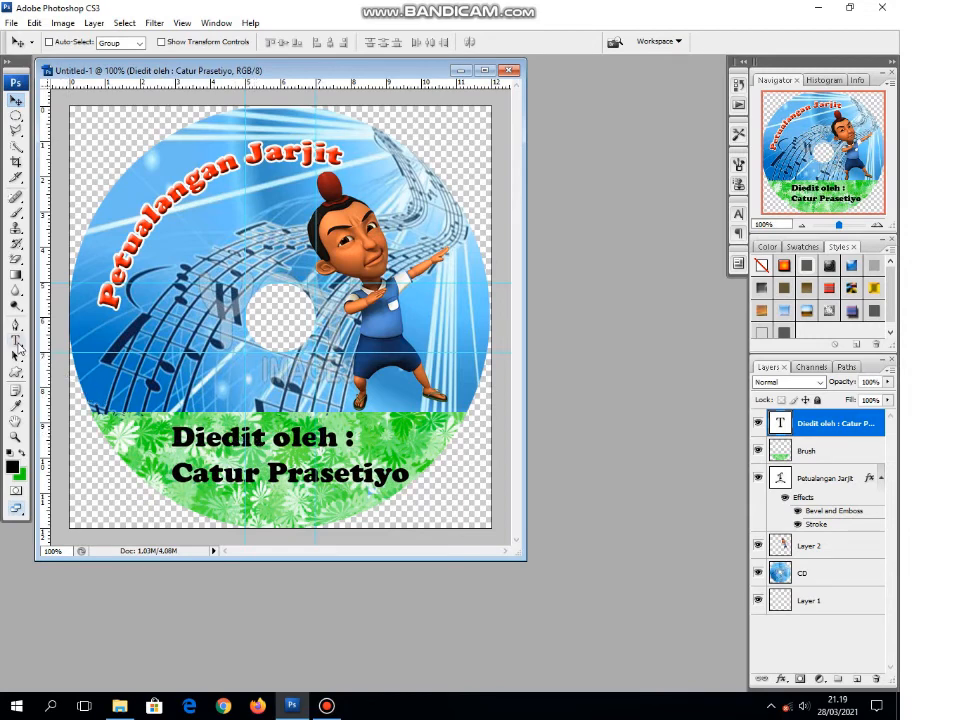
left_click(16, 342)
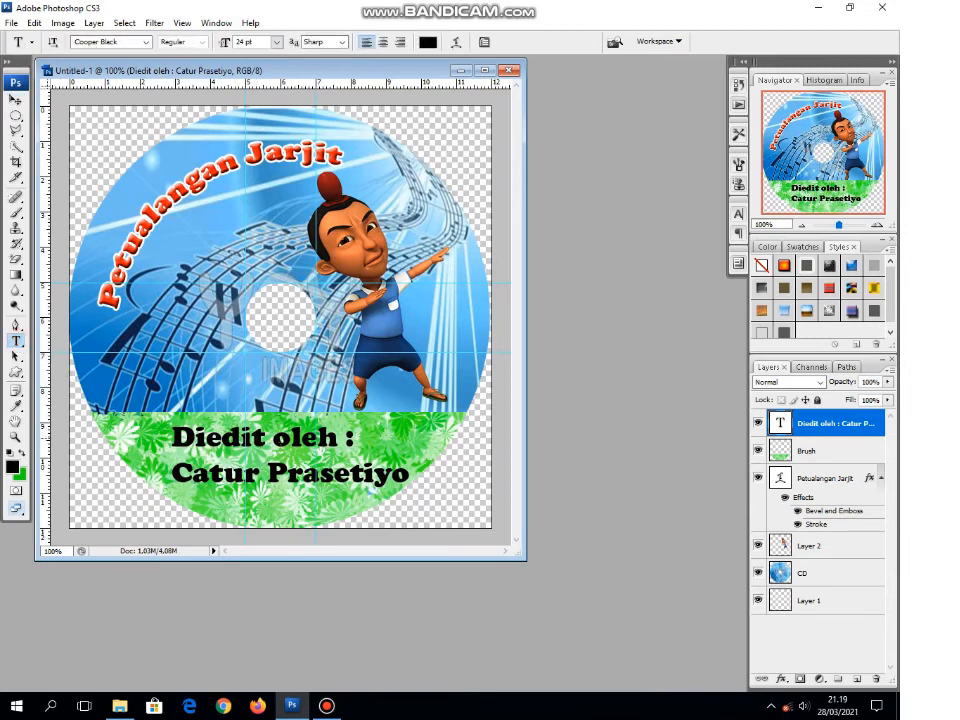
left_click(384, 43)
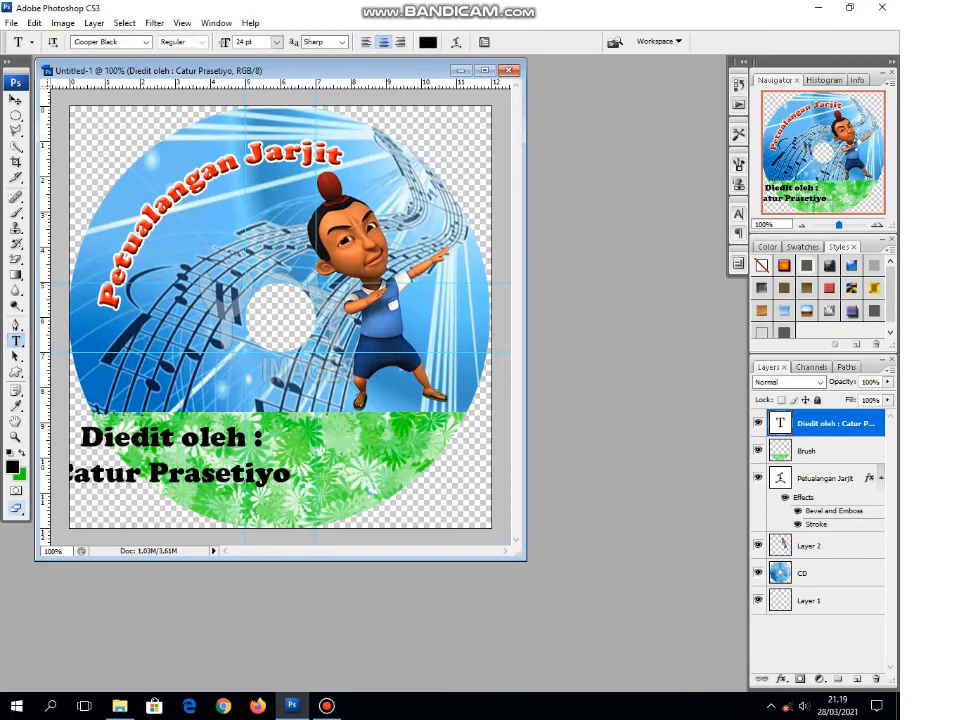
left_click(15, 99)
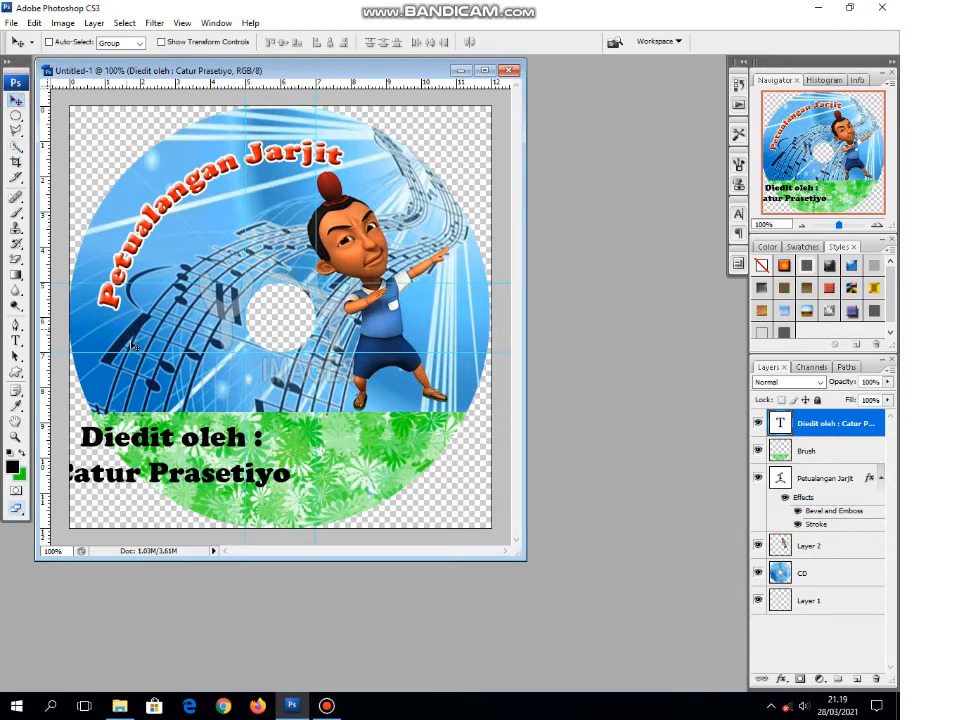
left_click_drag(155, 435, 250, 440)
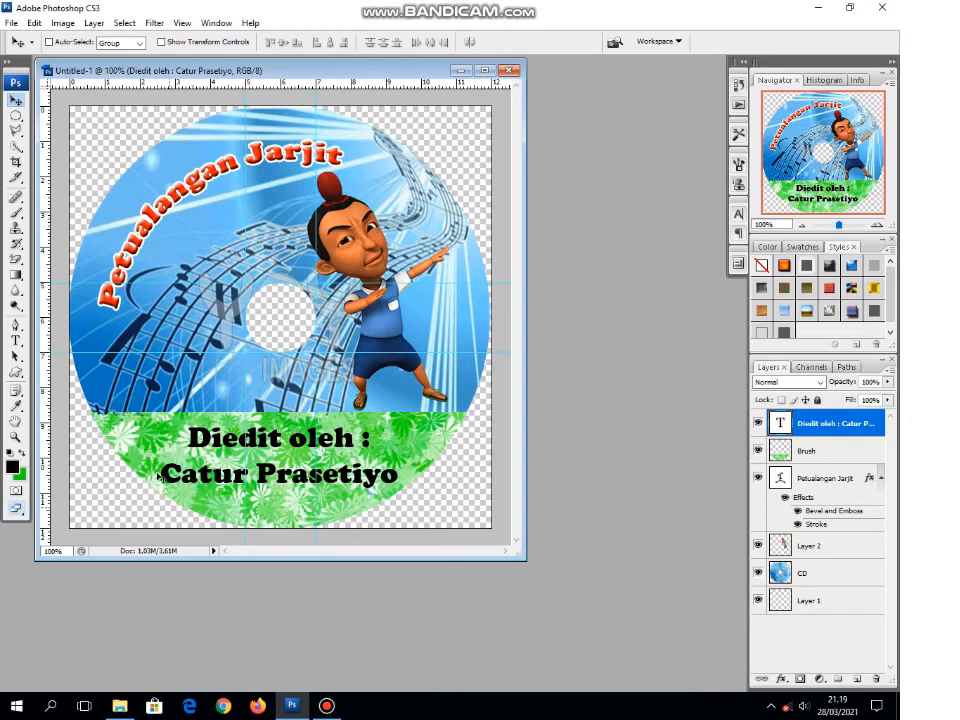
Step: Save the design to the Documents folder as a JPEG named CD Jarjit, with maximum quality 12 and the progressive format option
left_click(12, 24)
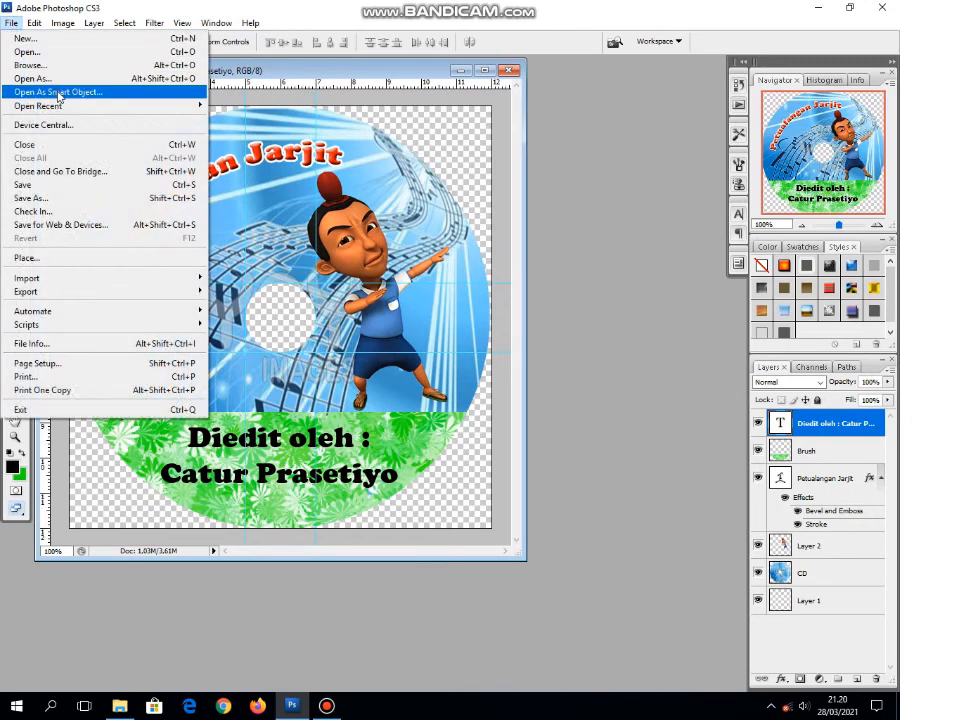
left_click(83, 200)
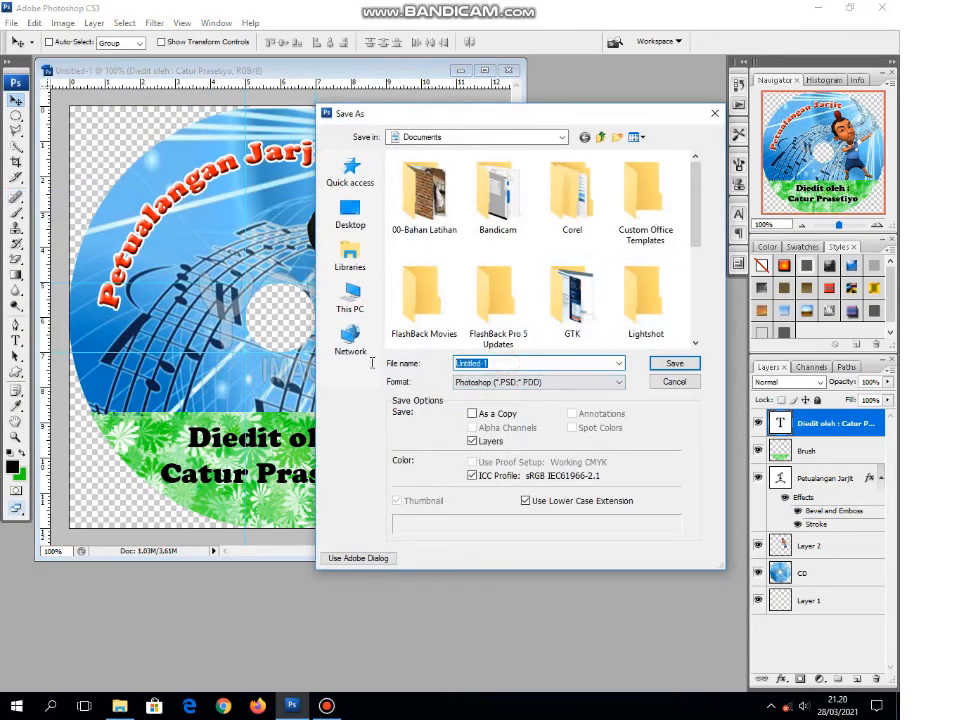
type("C")
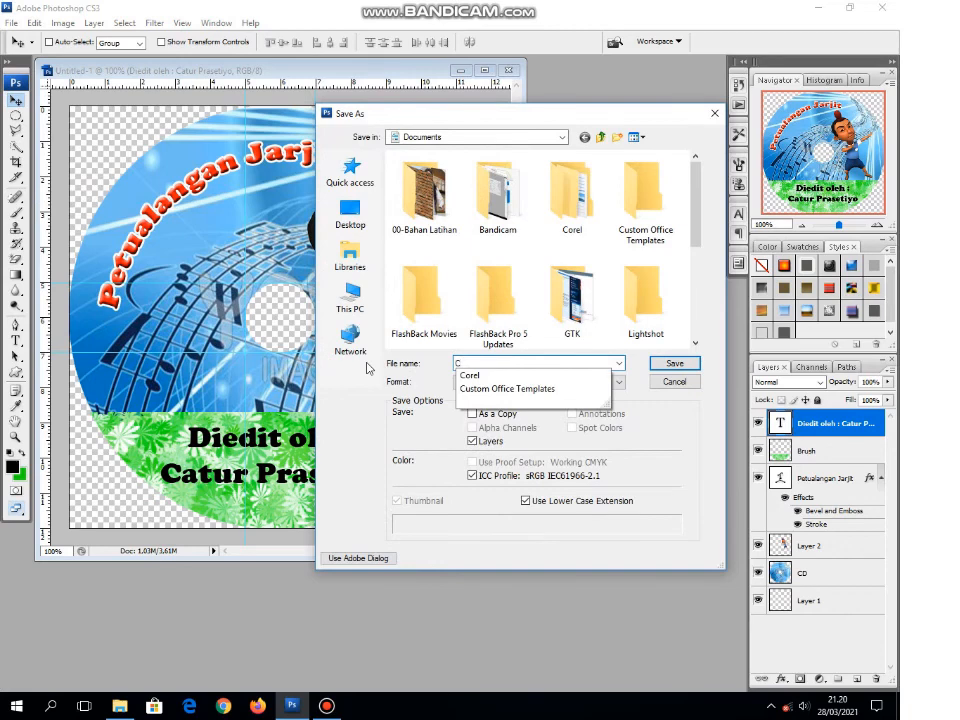
type("D Jarjit")
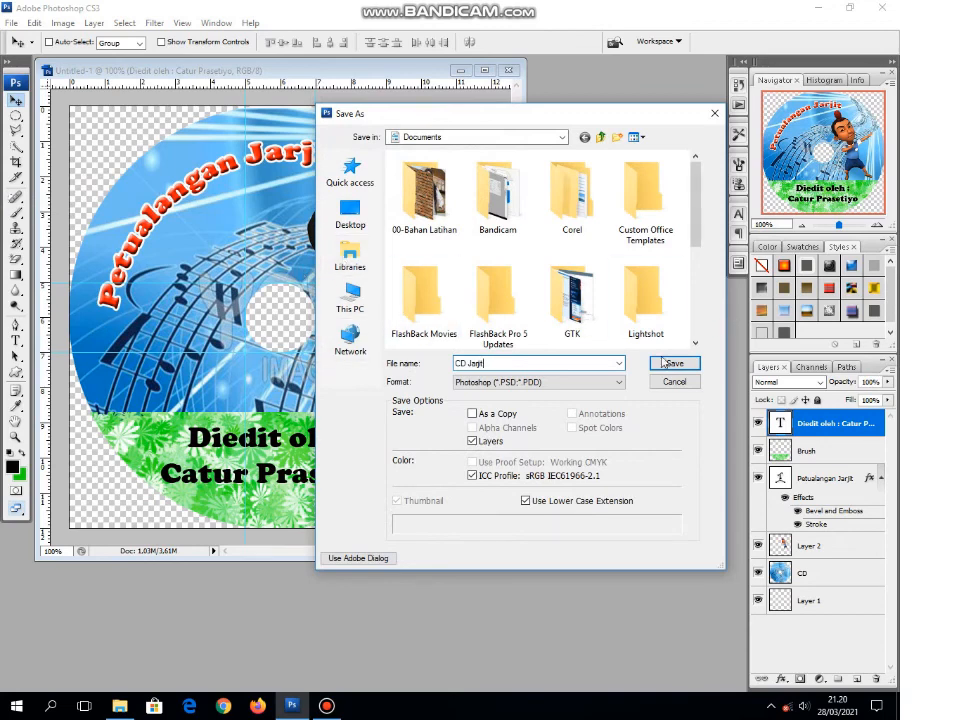
left_click(512, 382)
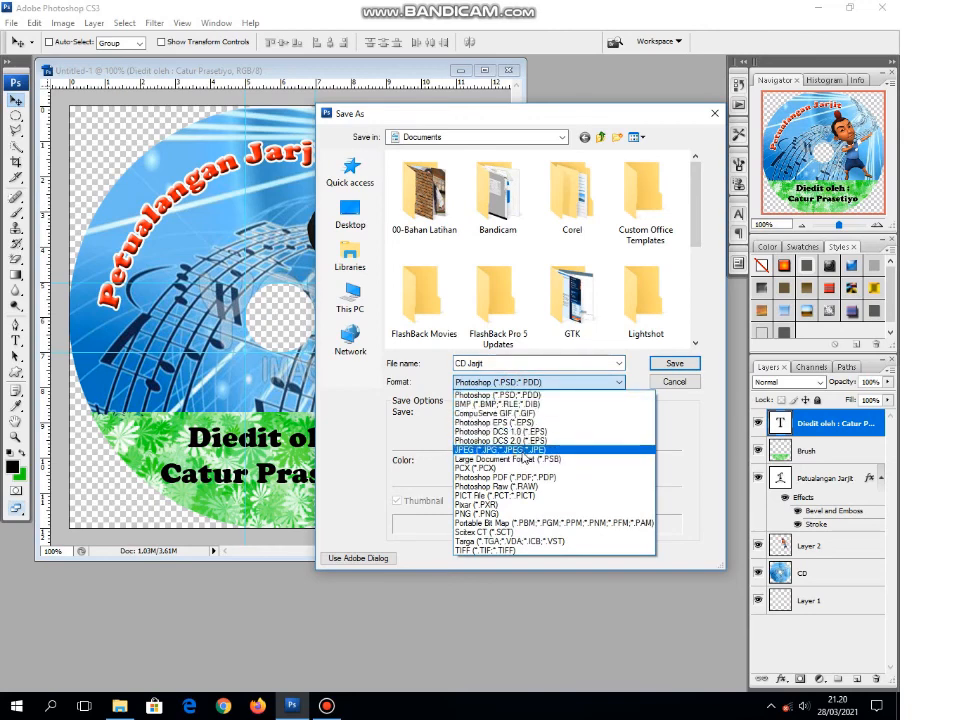
left_click(522, 452)
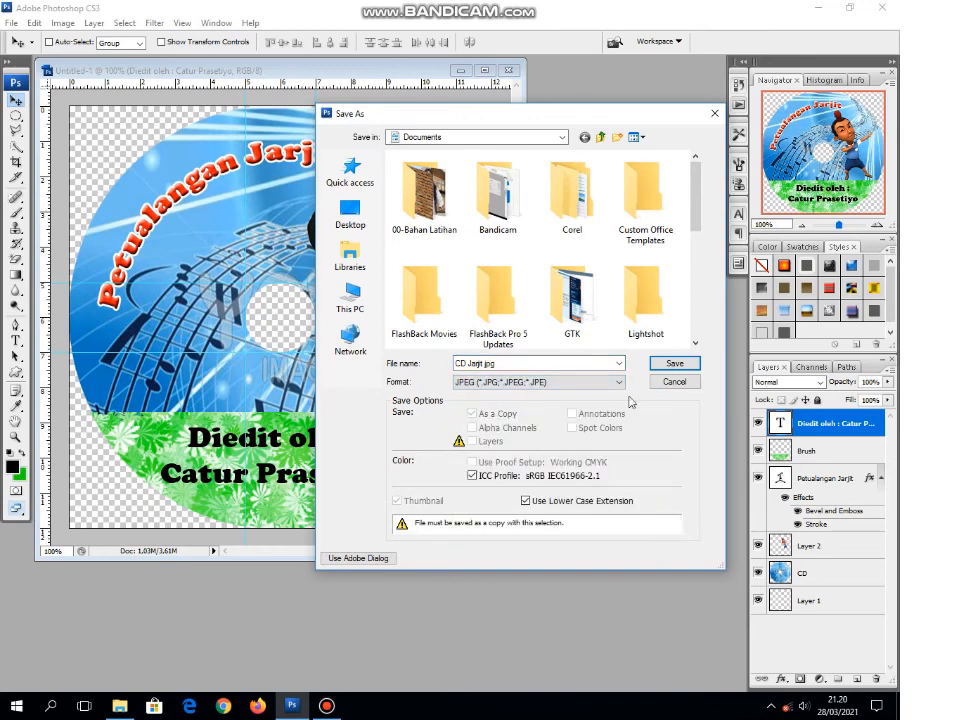
left_click(676, 364)
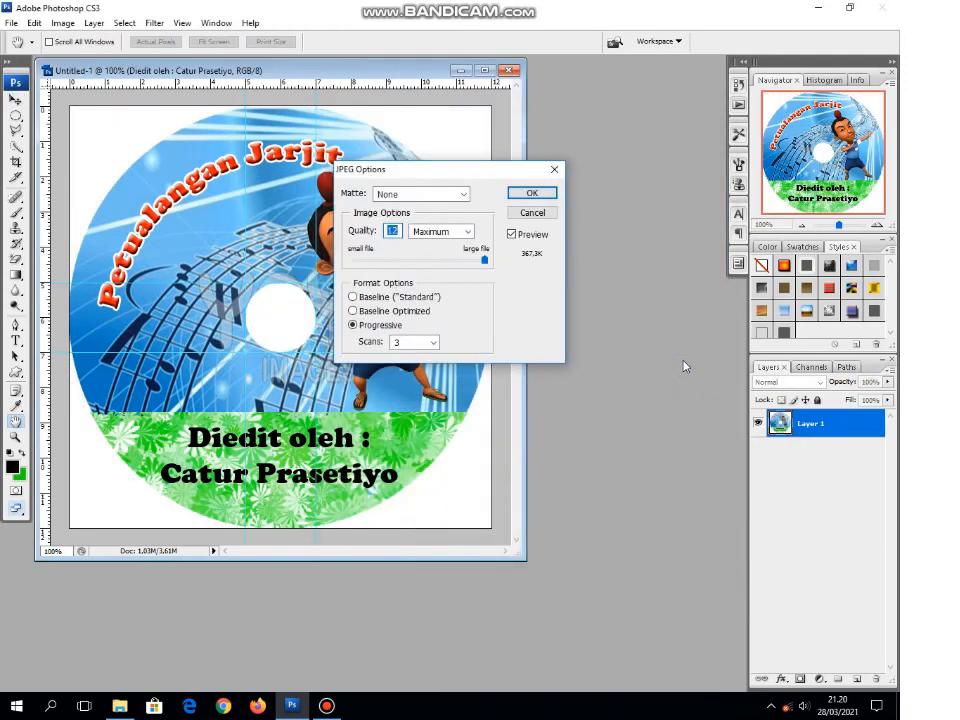
left_click(547, 194)
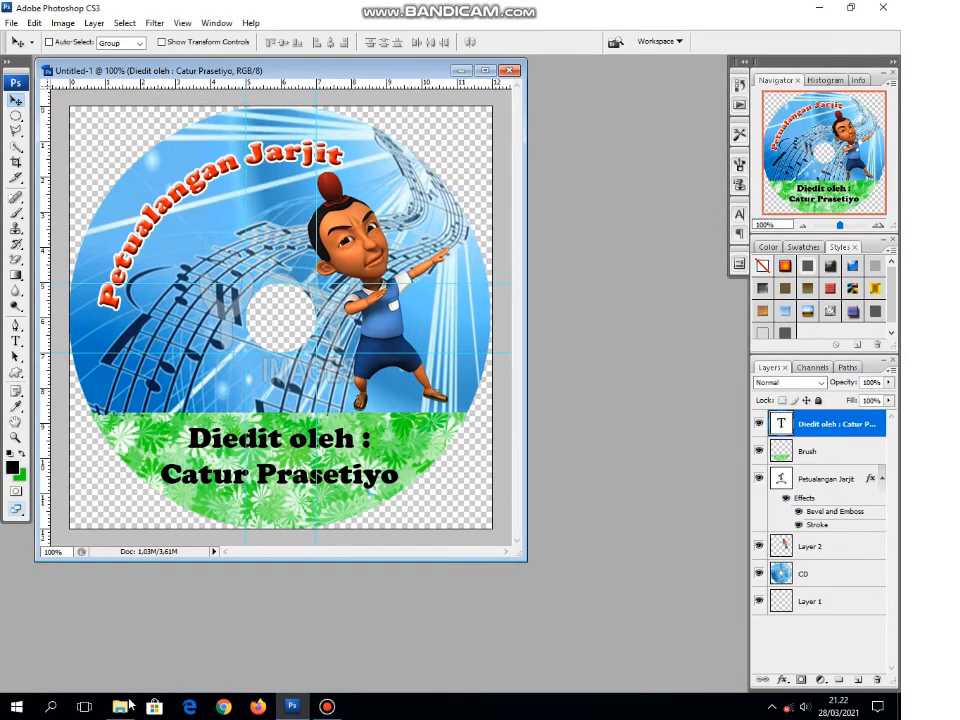
Step: Switch to File Explorer and open the CD Jarjit JPEG from the Documents folder to check the exported sticker
left_click(122, 705)
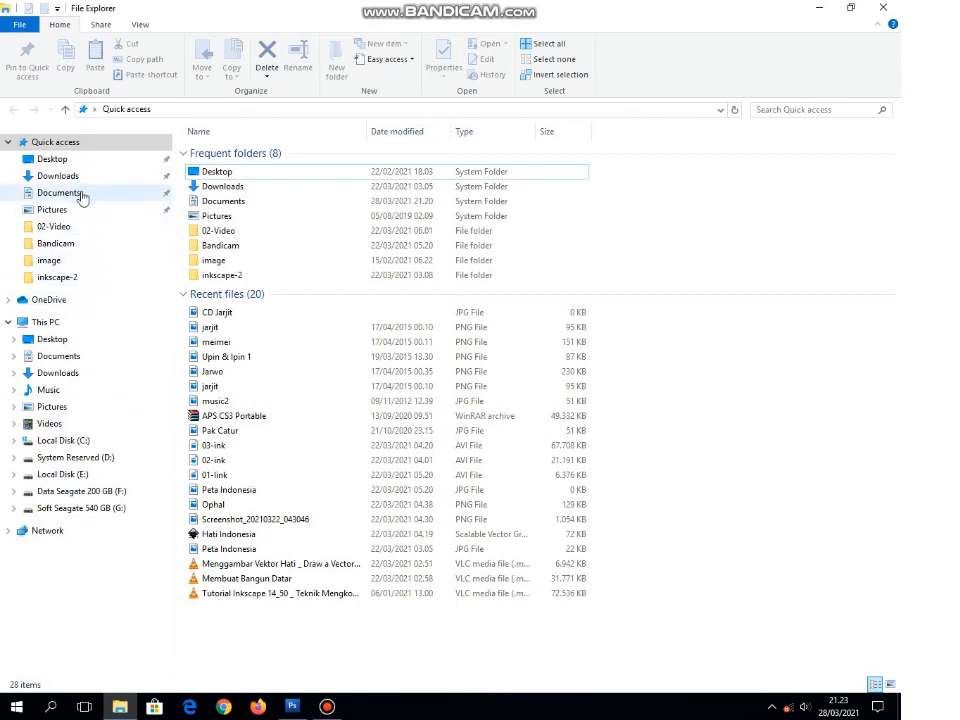
left_click(82, 195)
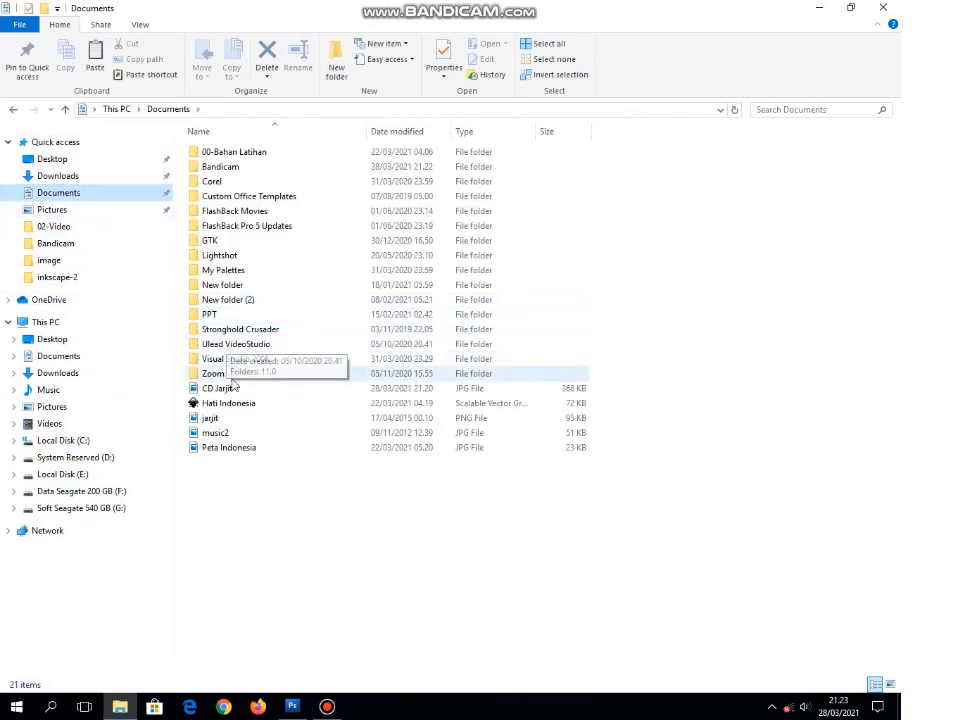
left_click(220, 392)
right_click(213, 394)
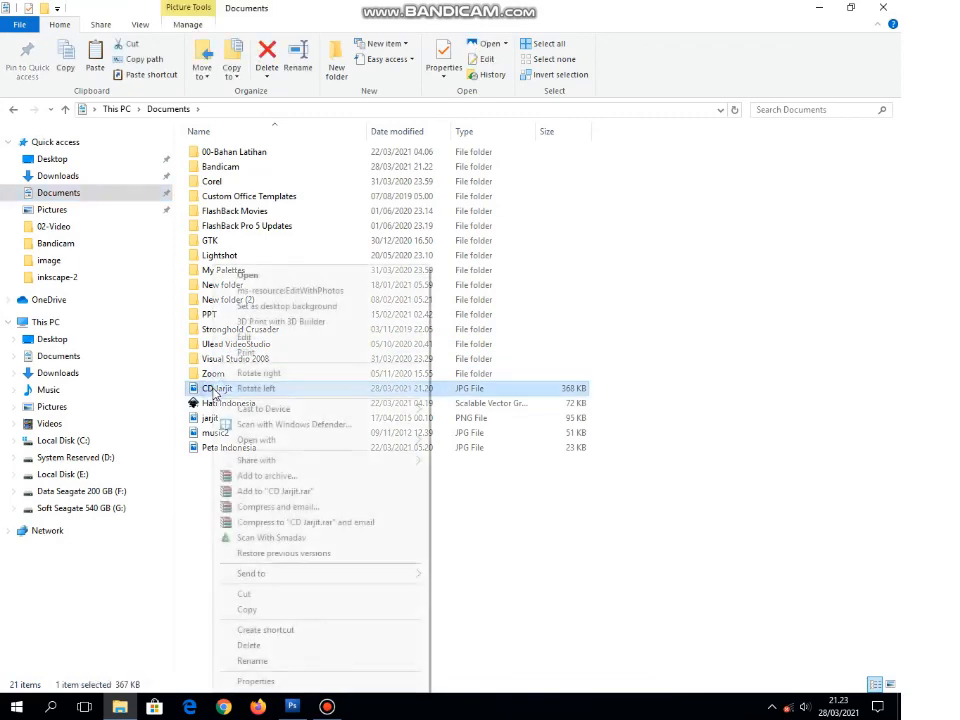
left_click(279, 276)
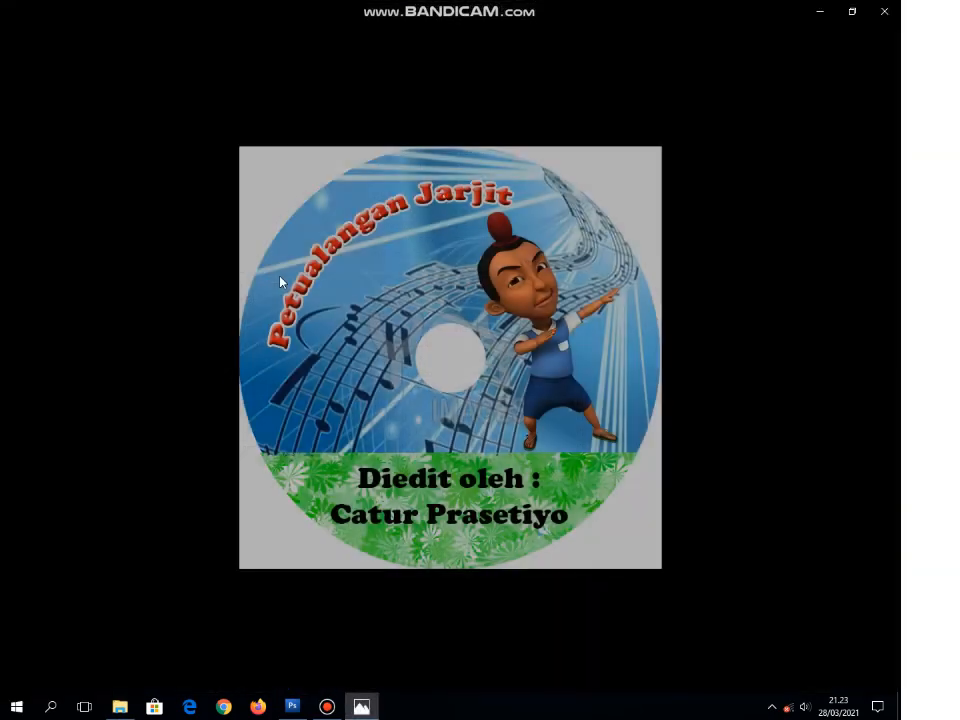